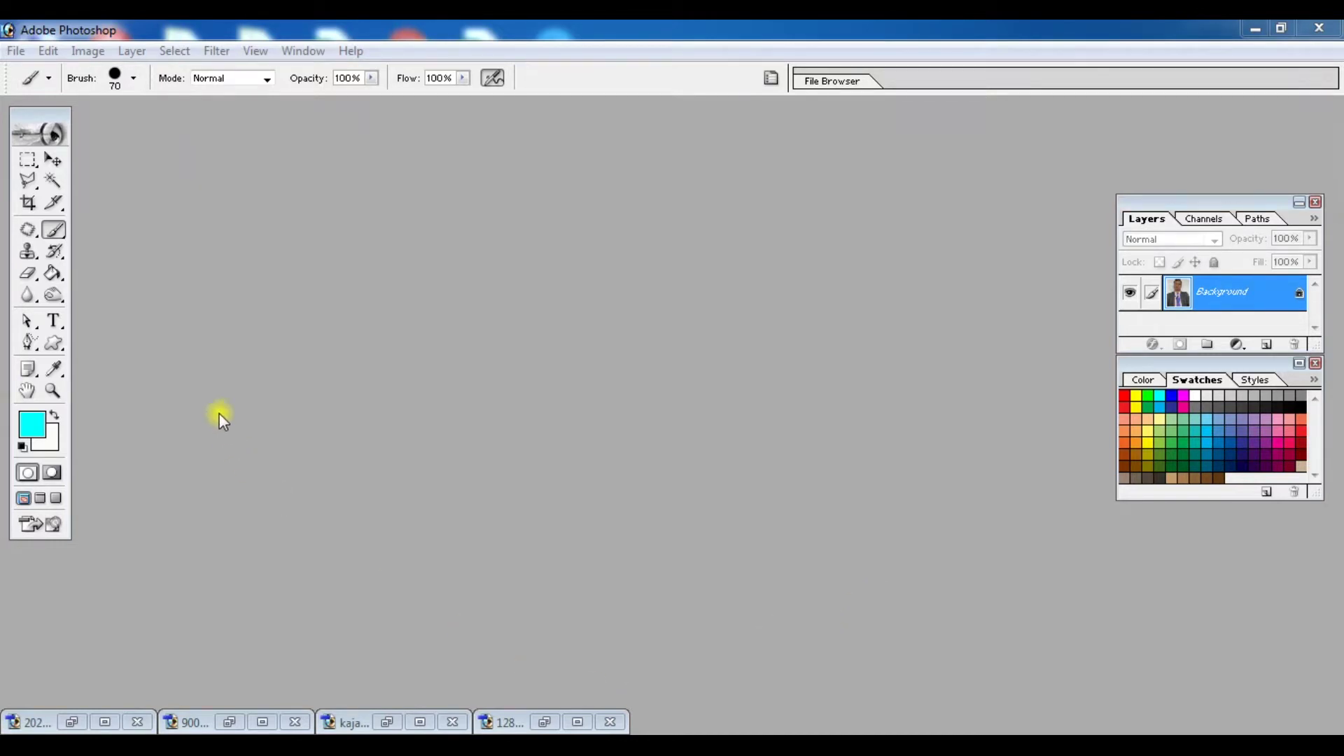
Keep the soft Brush Tool selected and restore the minimized house drawing.
click(54, 233)
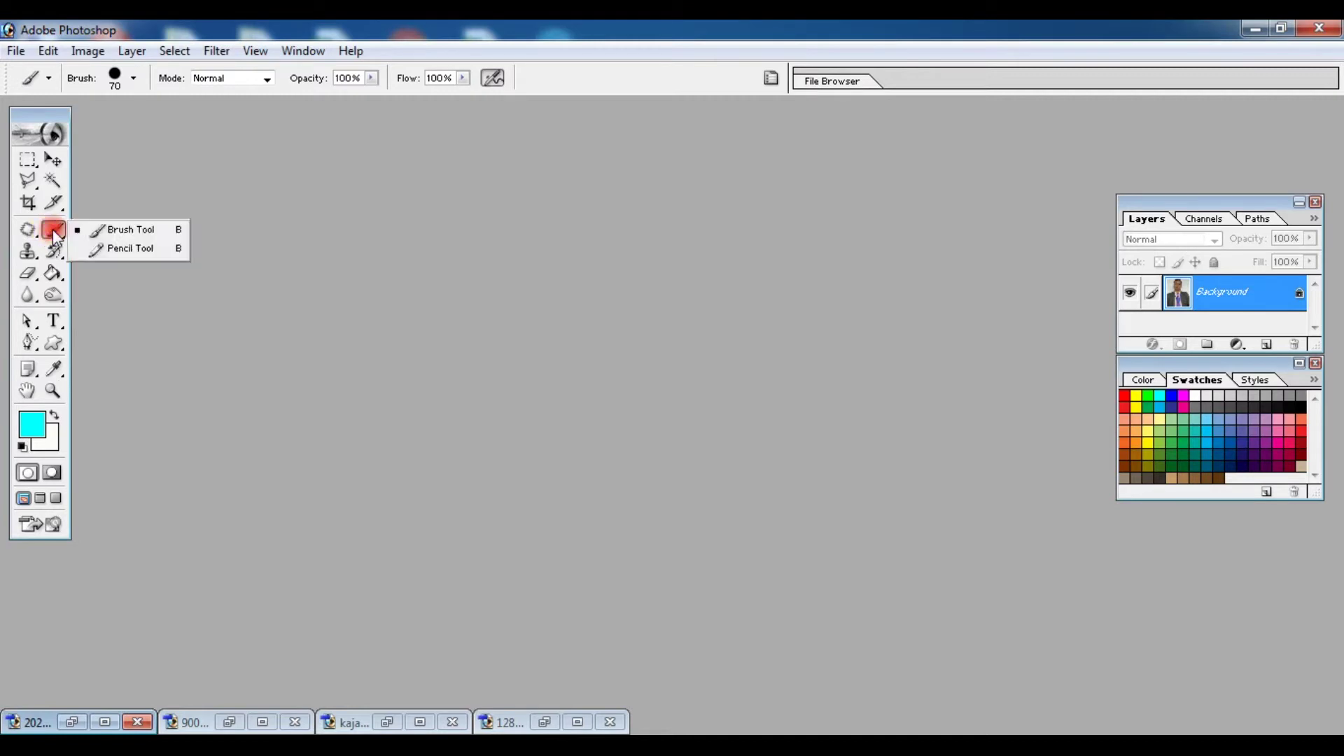
click(105, 233)
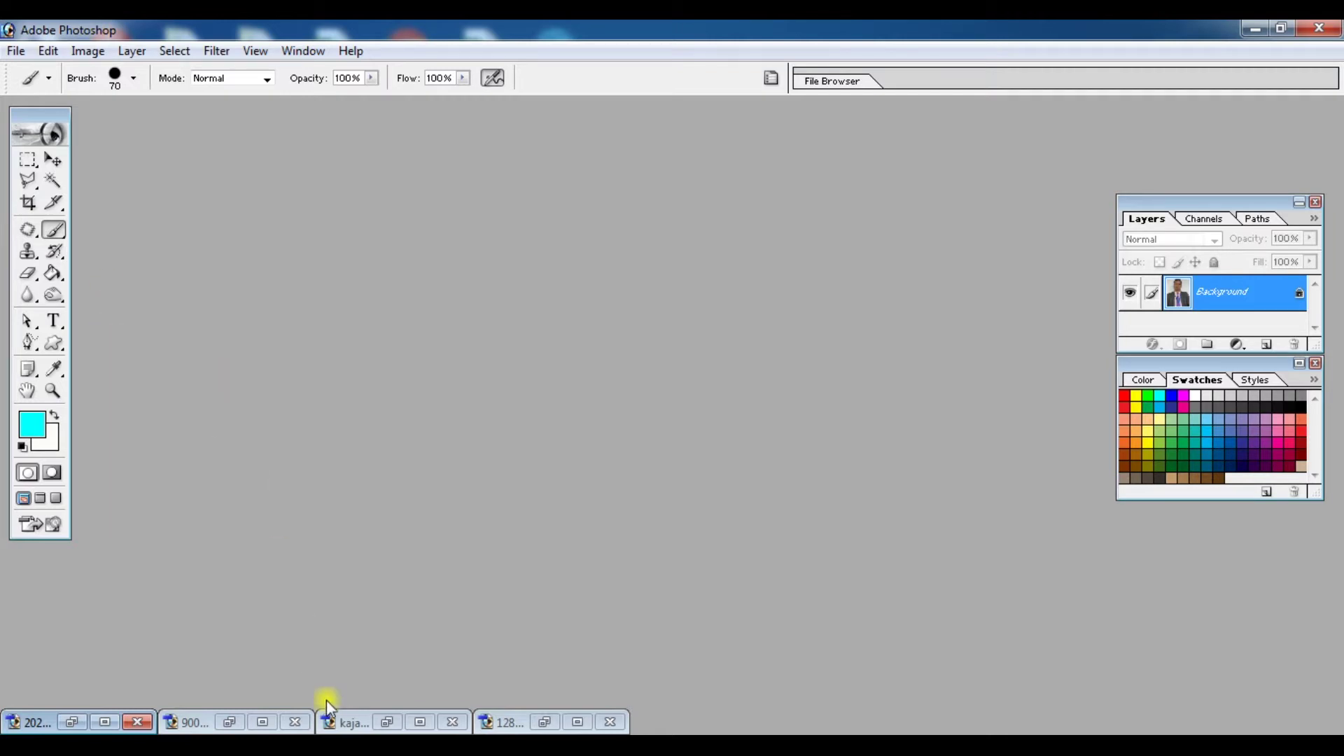
click(263, 721)
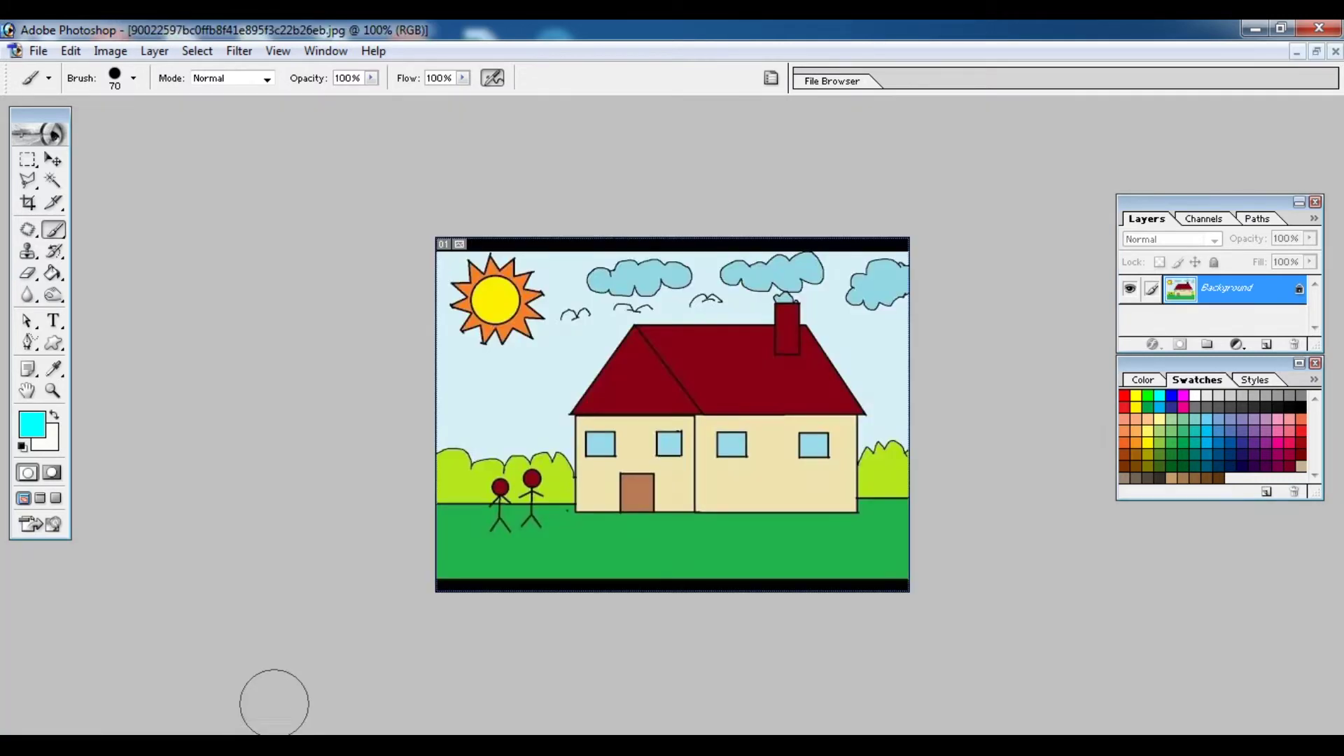
Magic-wand select the house's right wall, leaving its windows out, and return to the Brush.
click(1316, 52)
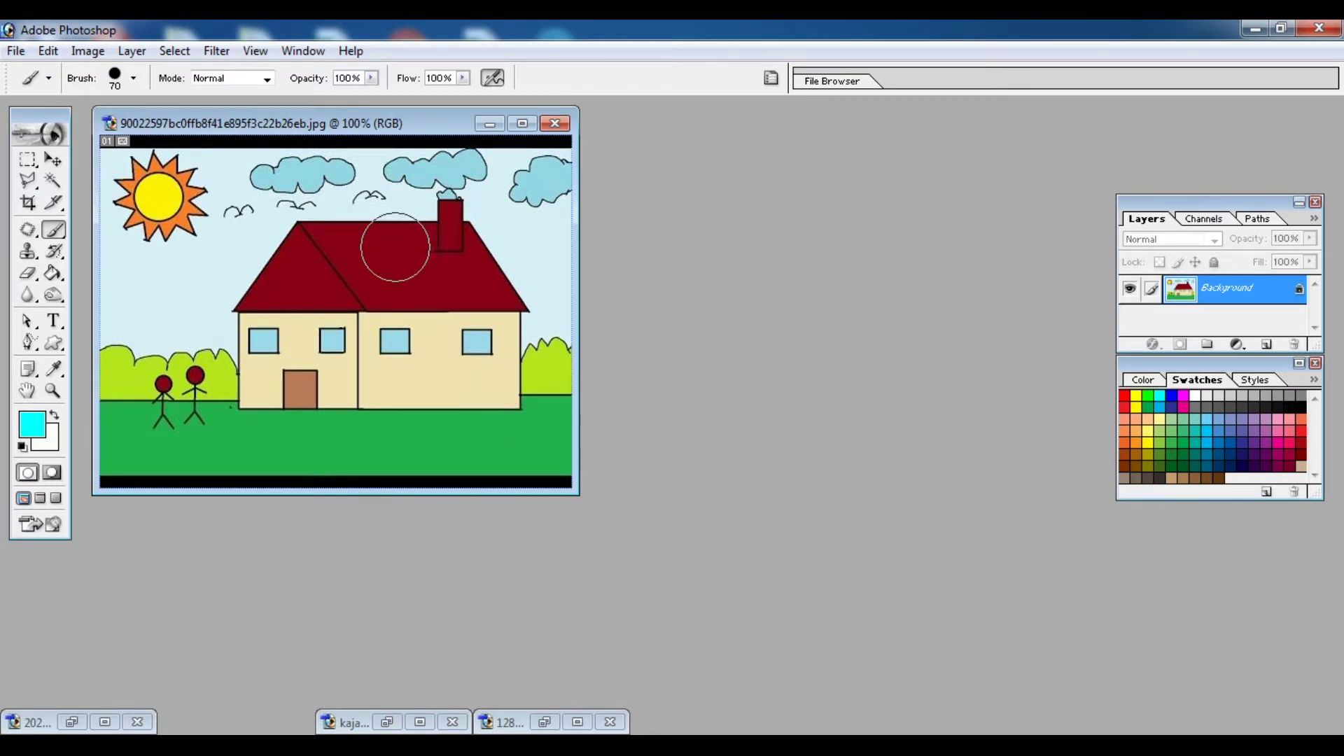
click(56, 183)
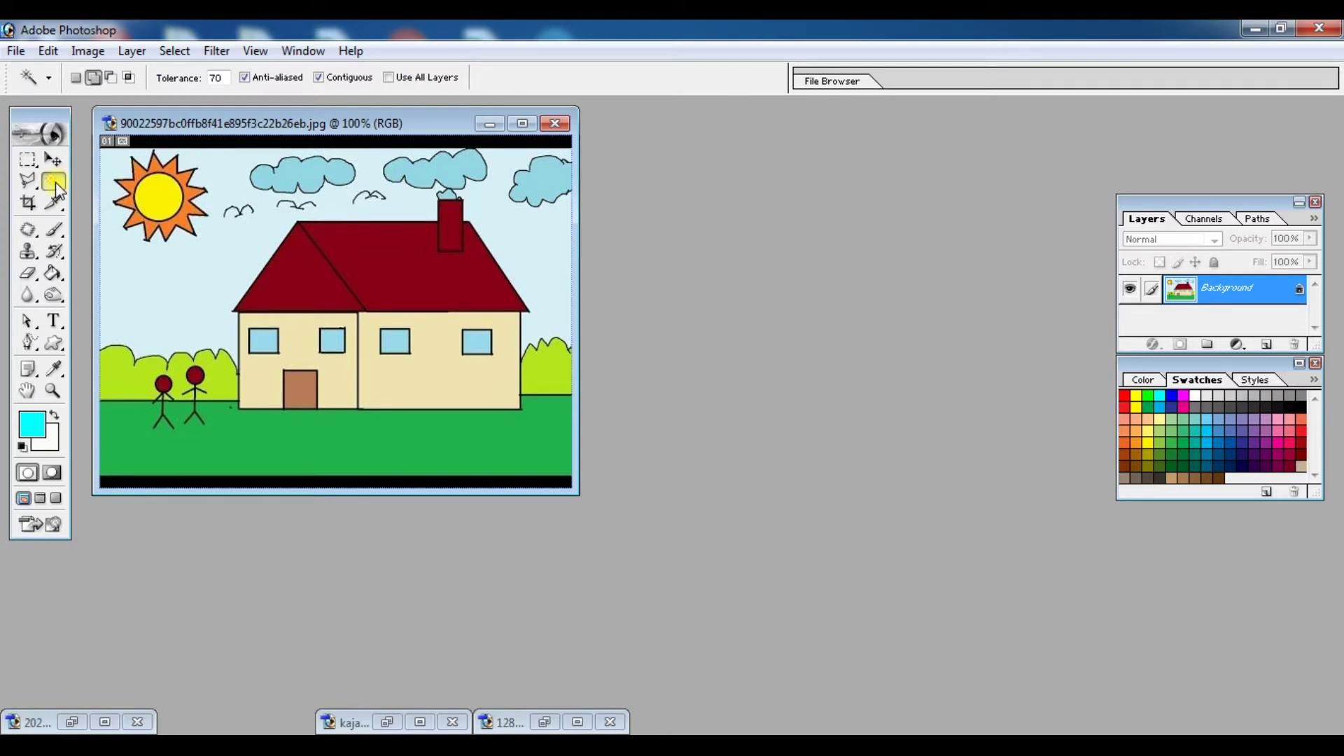
click(446, 389)
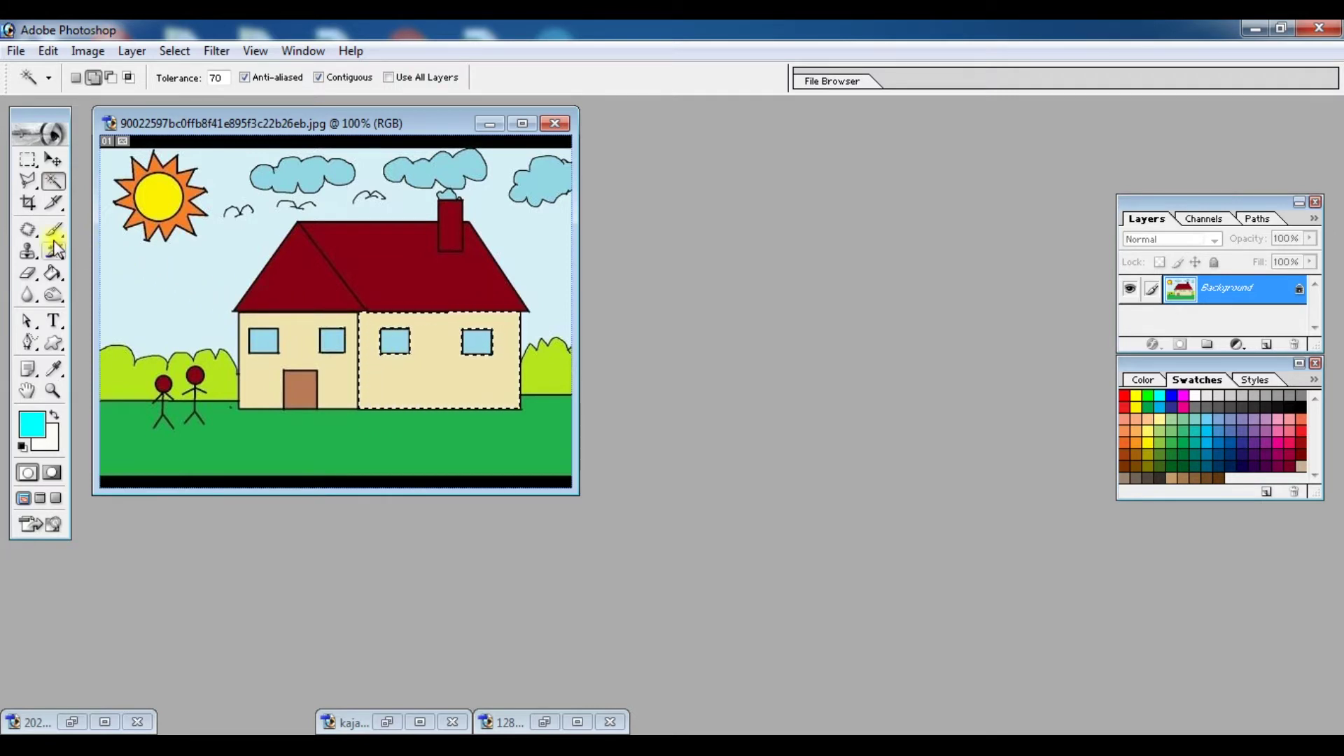
drag(56, 228, 128, 226)
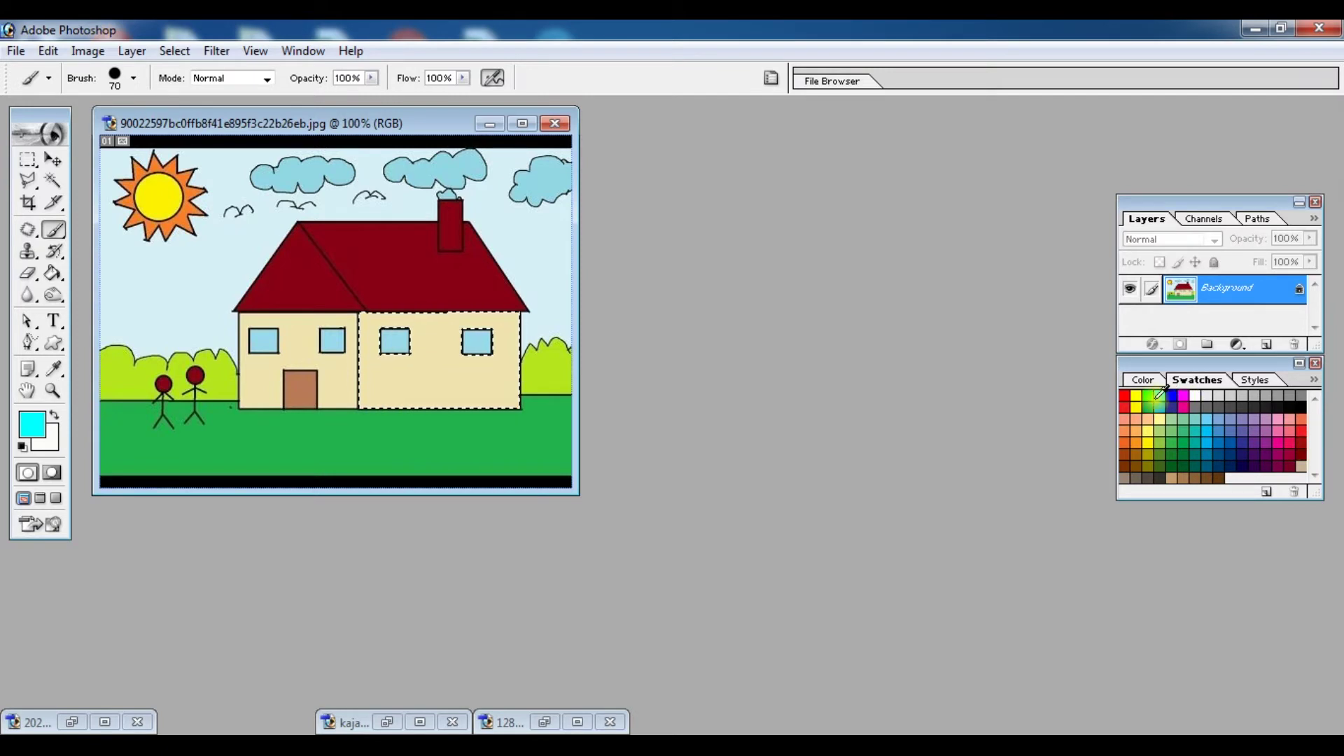
Make magenta the painting colour and reduce the brush diameter.
click(1185, 395)
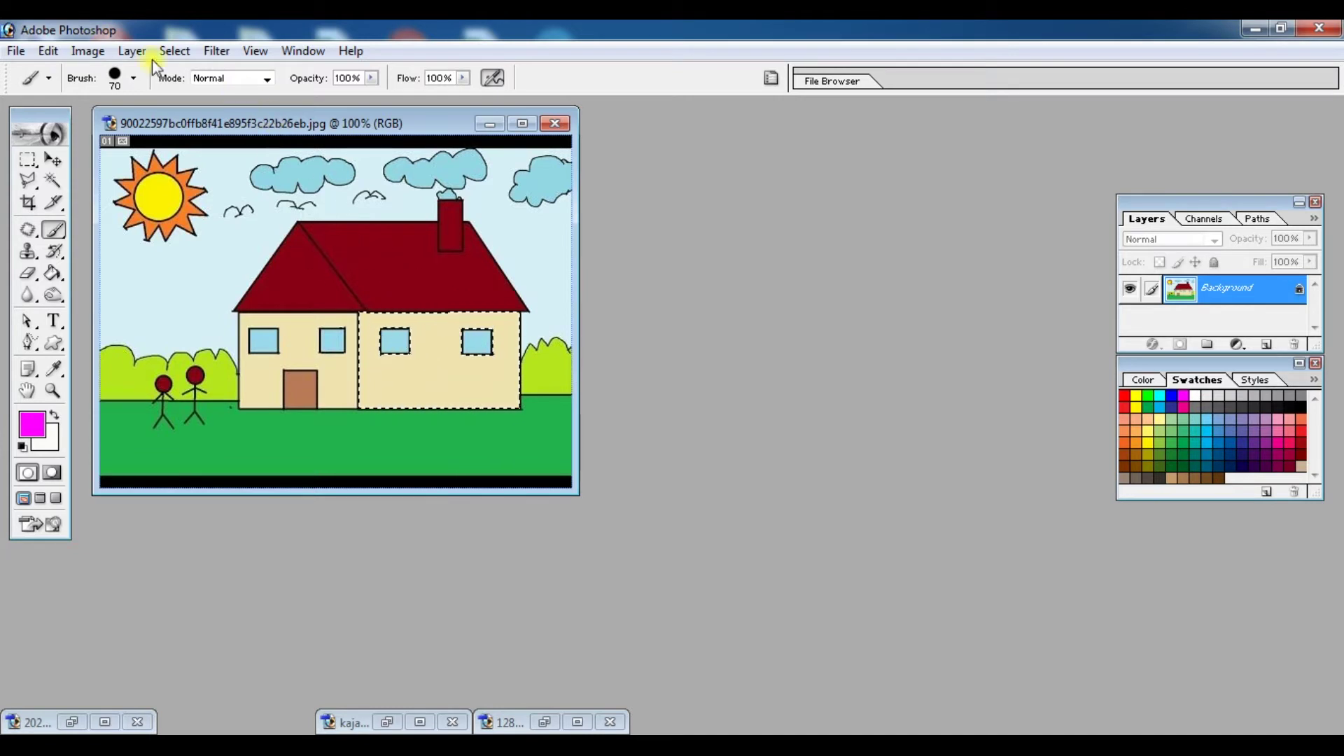
click(133, 78)
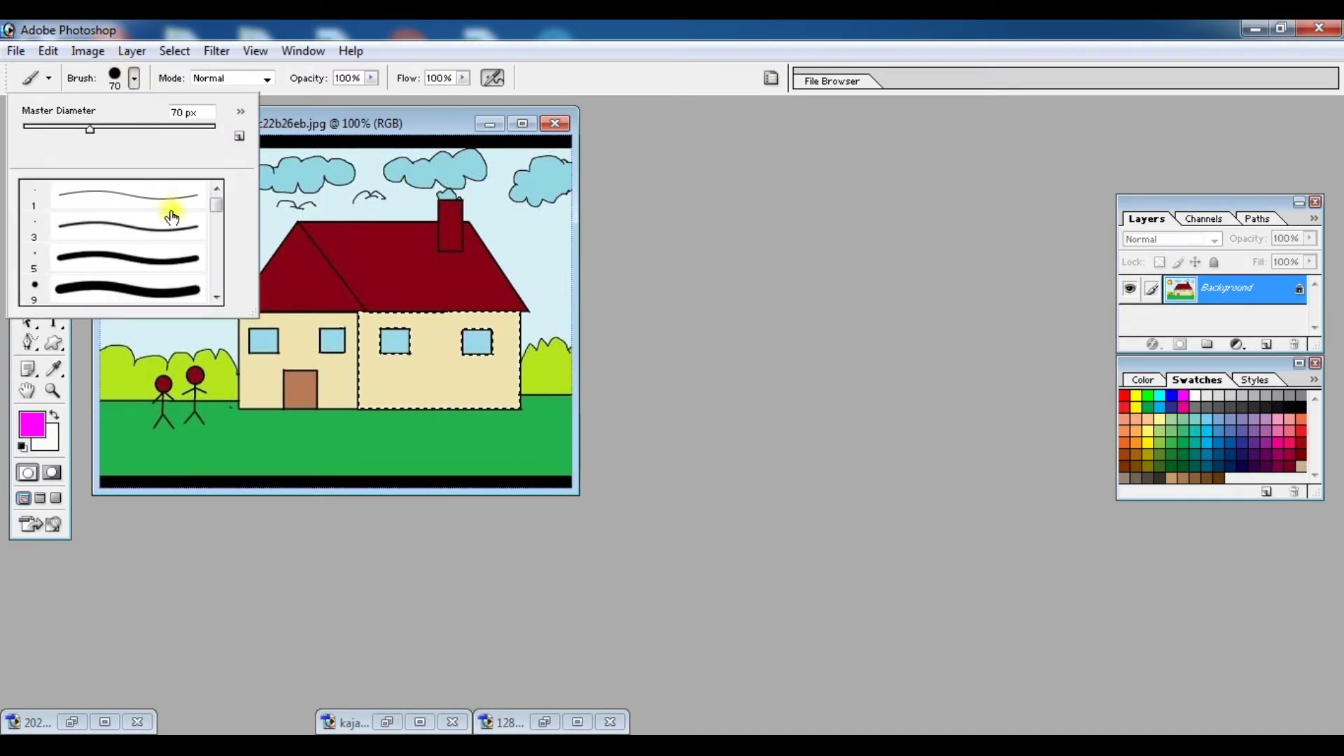
mouse_move(90, 129)
mouse_down()
mouse_move(44, 135)
mouse_move(62, 148)
mouse_up()
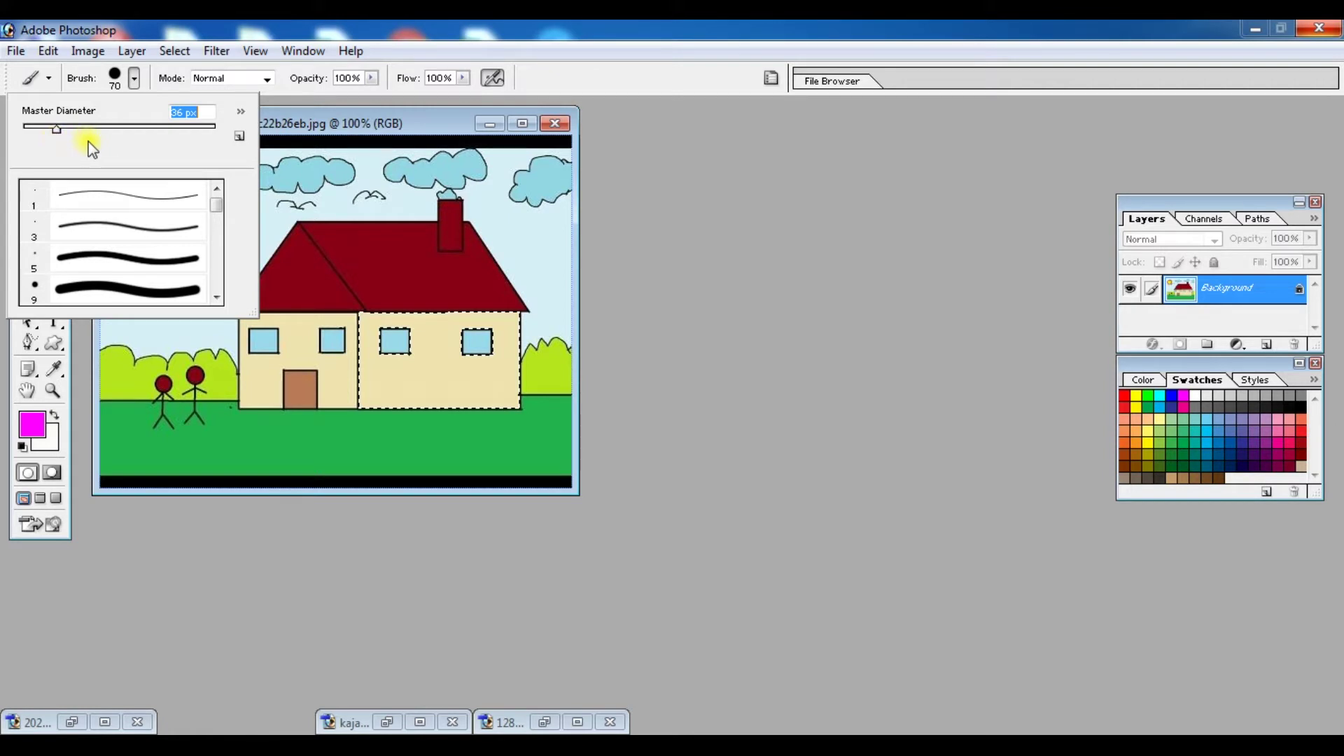
key(Return)
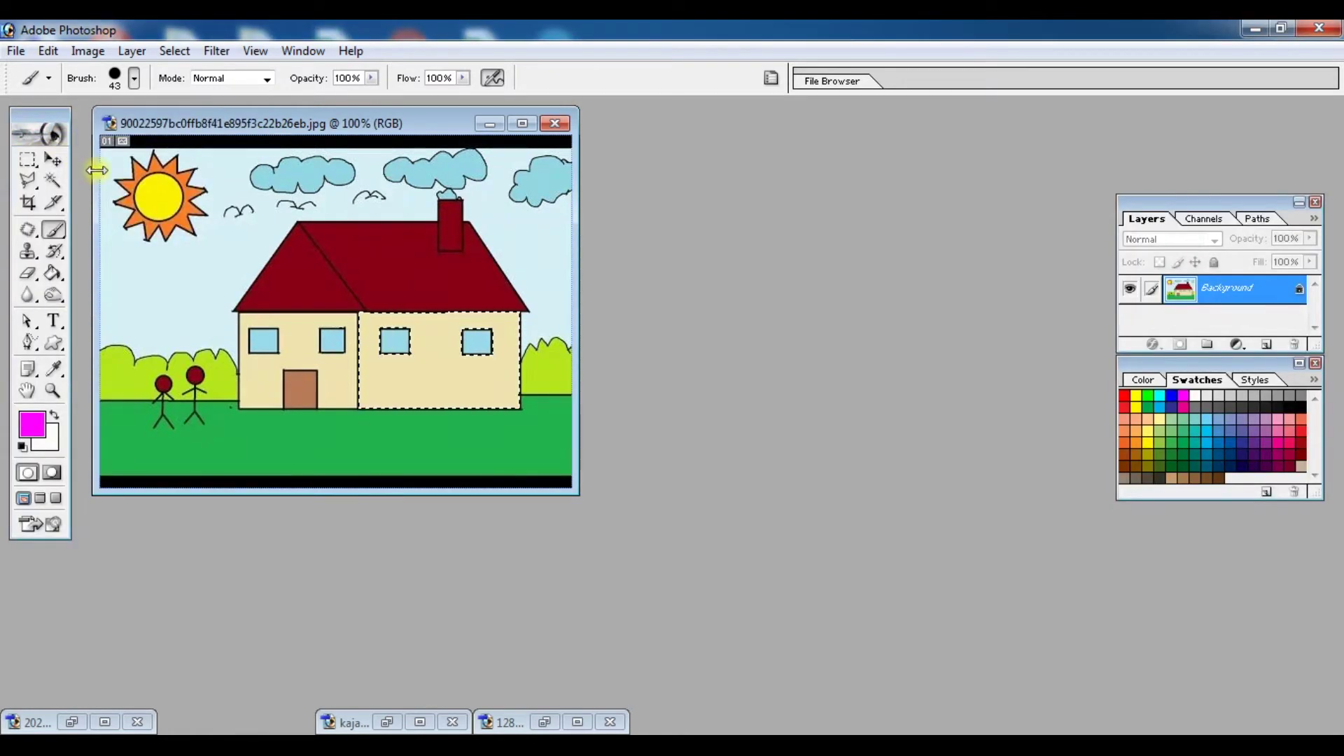
Pick the 19 px round brush preset and enlarge it to 33 px.
click(136, 82)
click(217, 298)
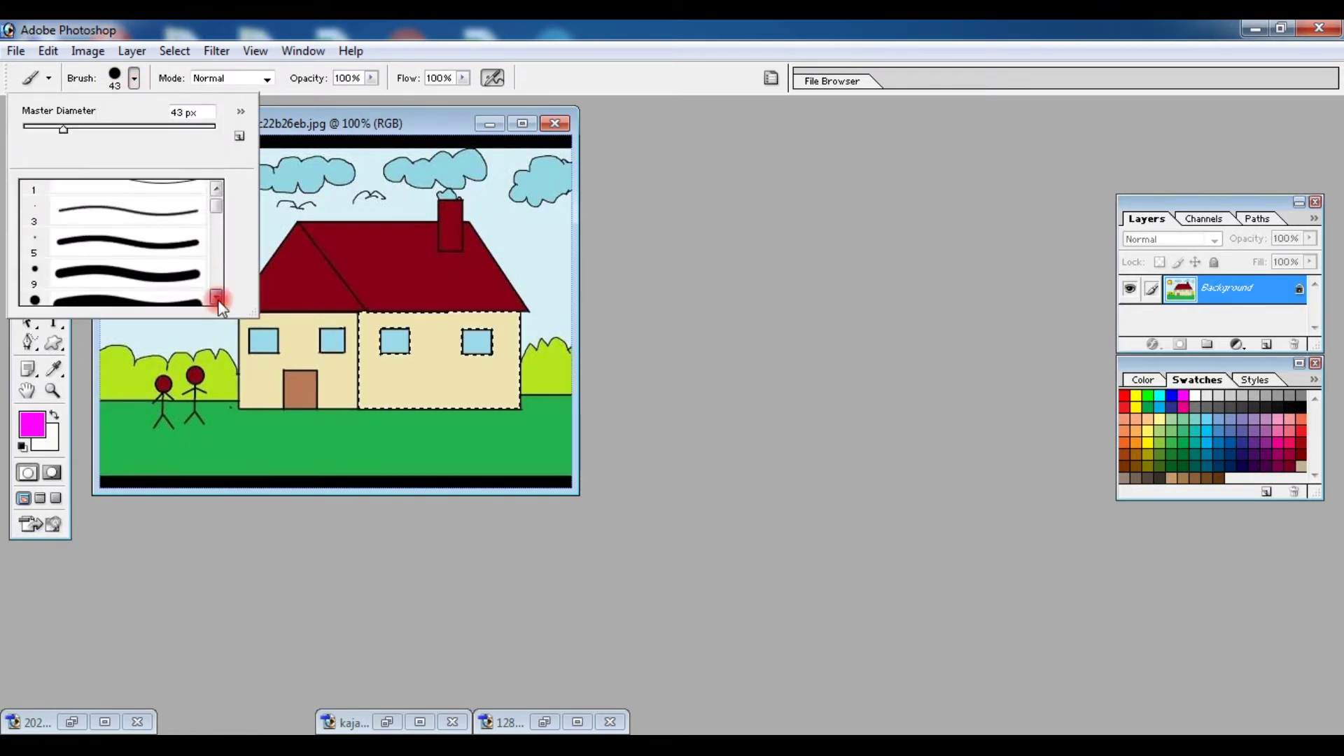
click(217, 298)
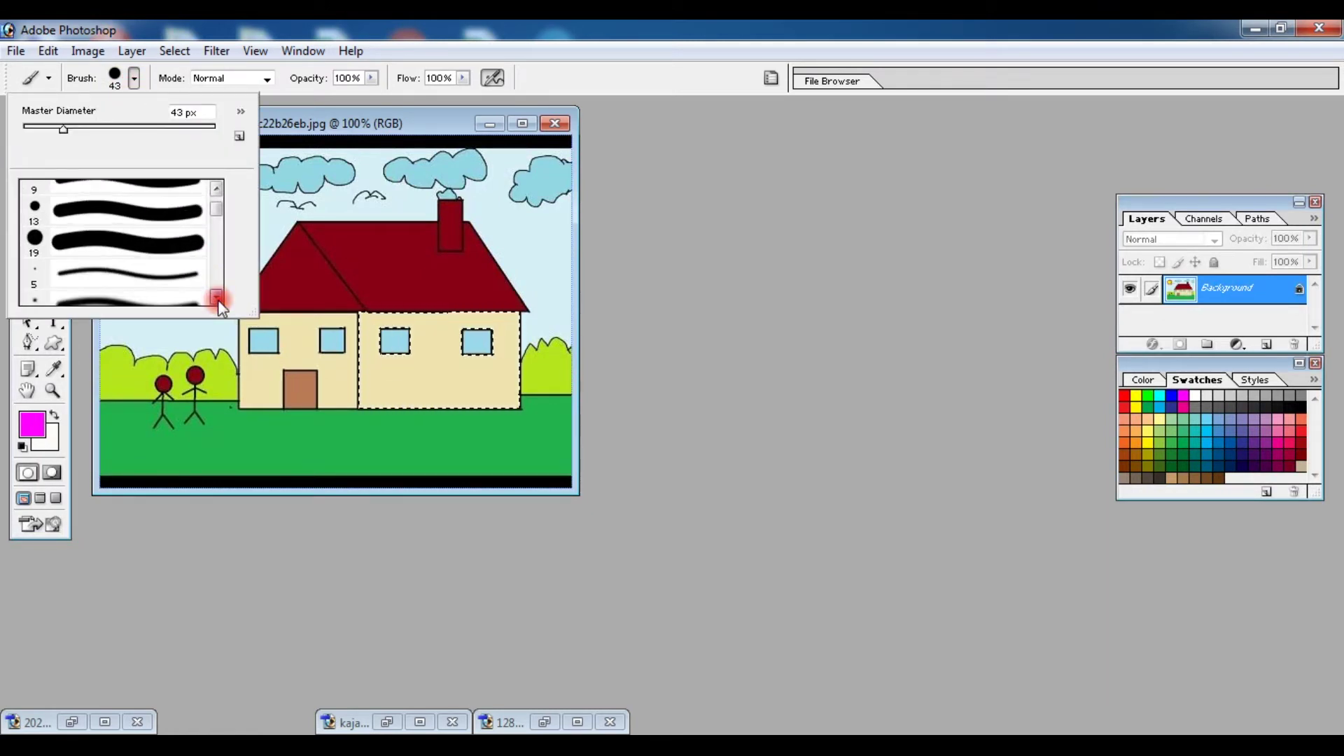
click(217, 298)
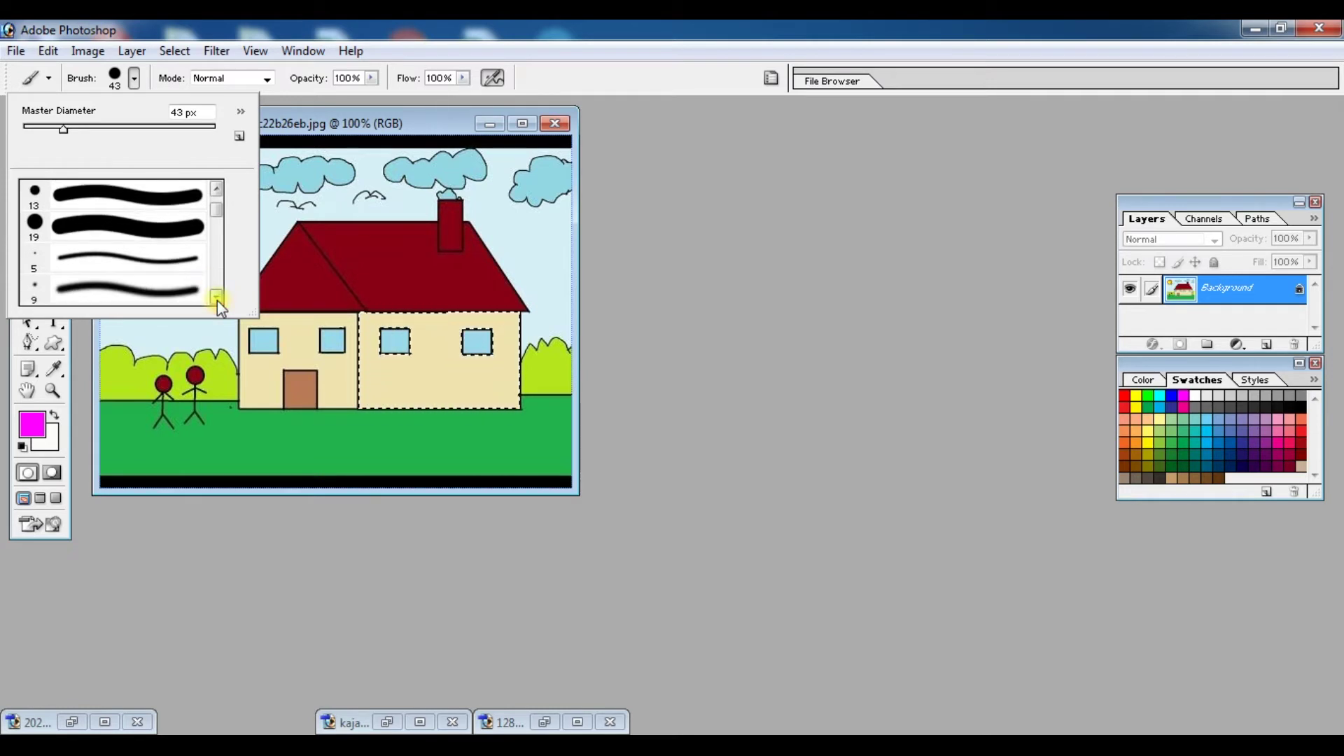
click(217, 298)
click(217, 298)
click(217, 298)
click(217, 298)
click(217, 298)
click(217, 298)
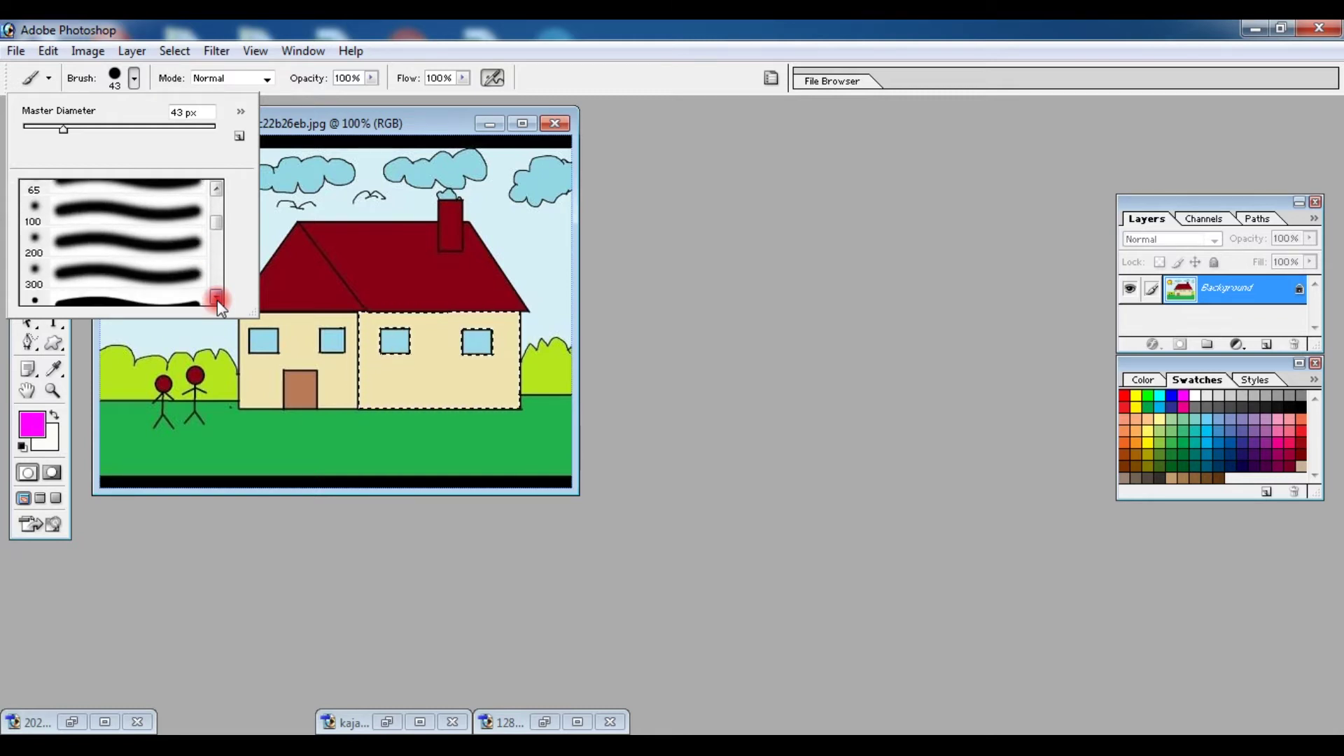
click(217, 298)
click(217, 298)
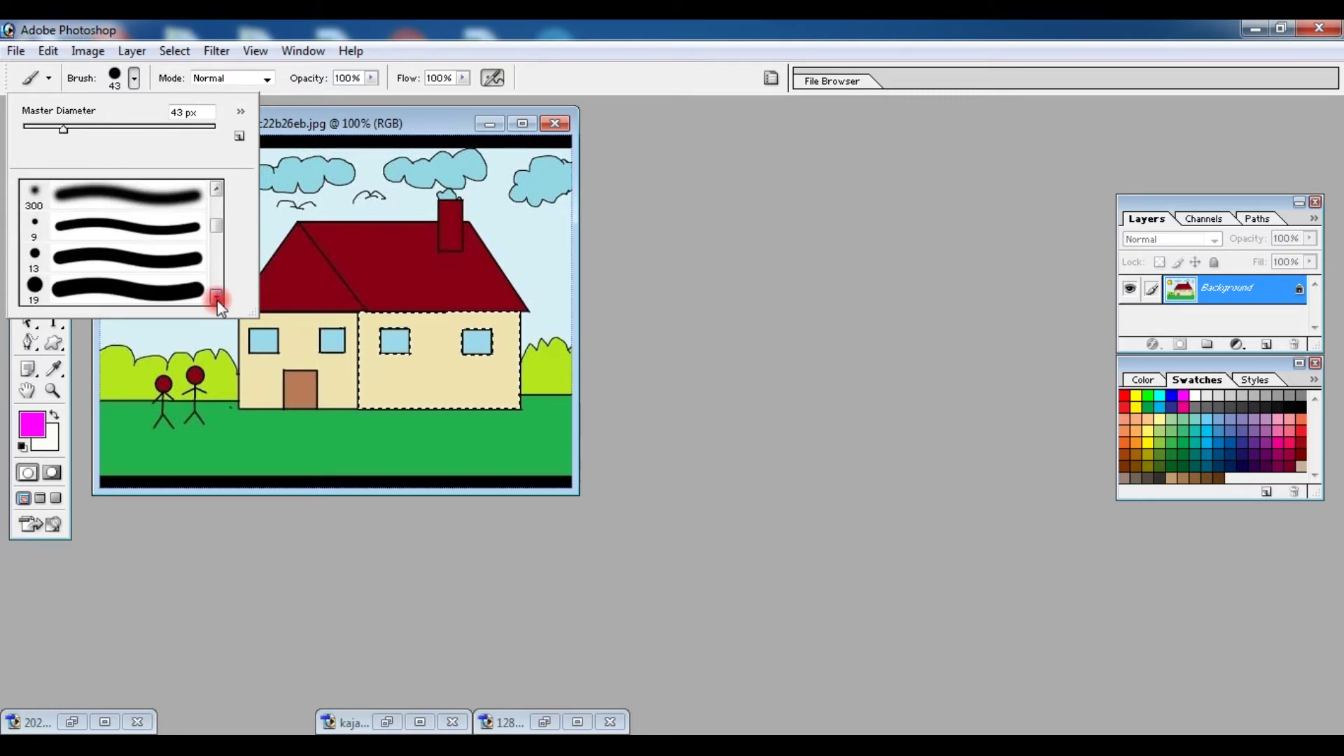
click(217, 298)
click(88, 273)
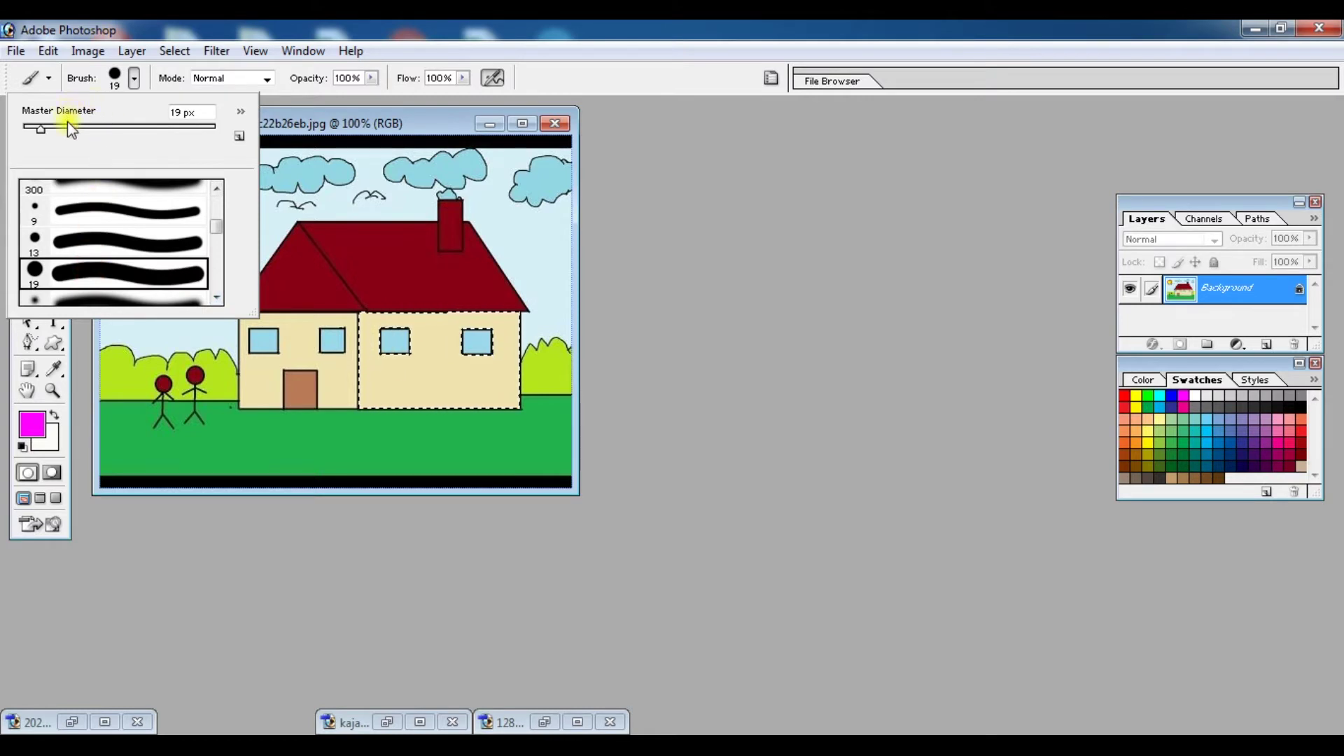
drag(40, 129, 53, 128)
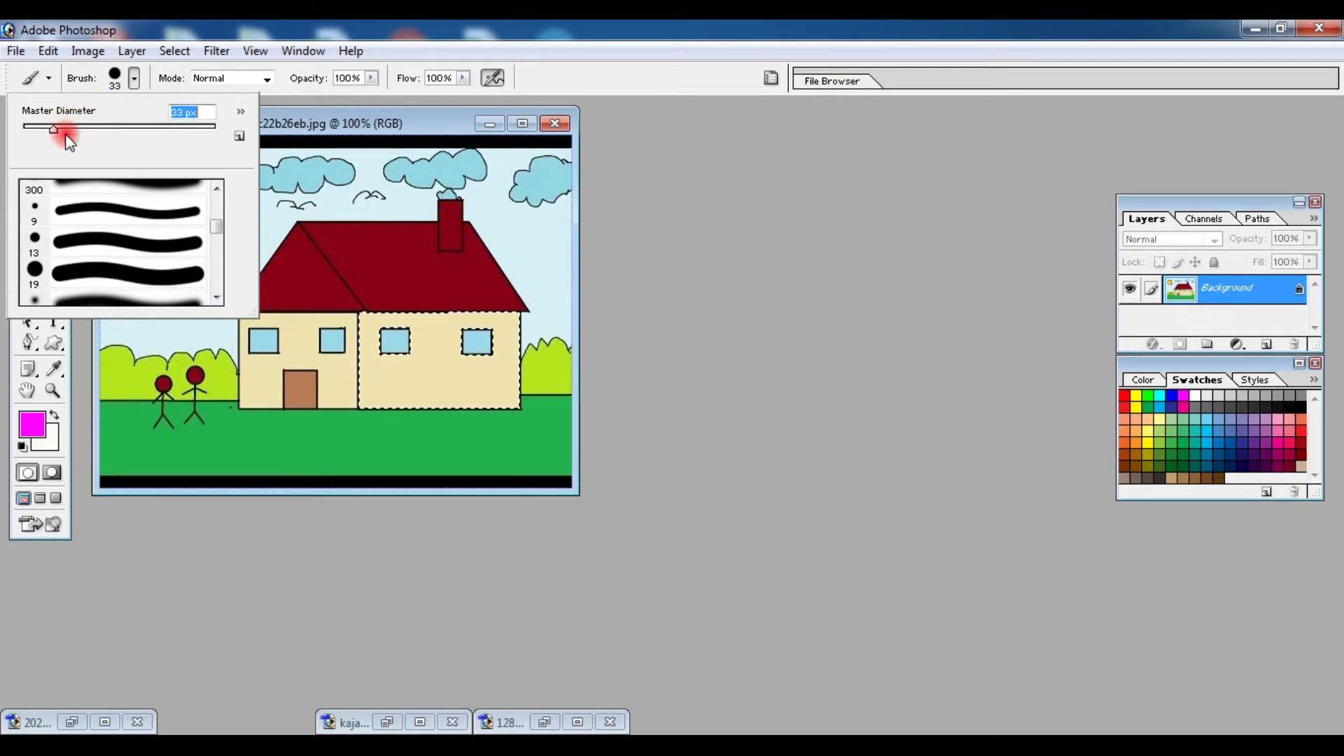
Paint magenta across the selected right wall.
click(385, 375)
drag(385, 376, 376, 371)
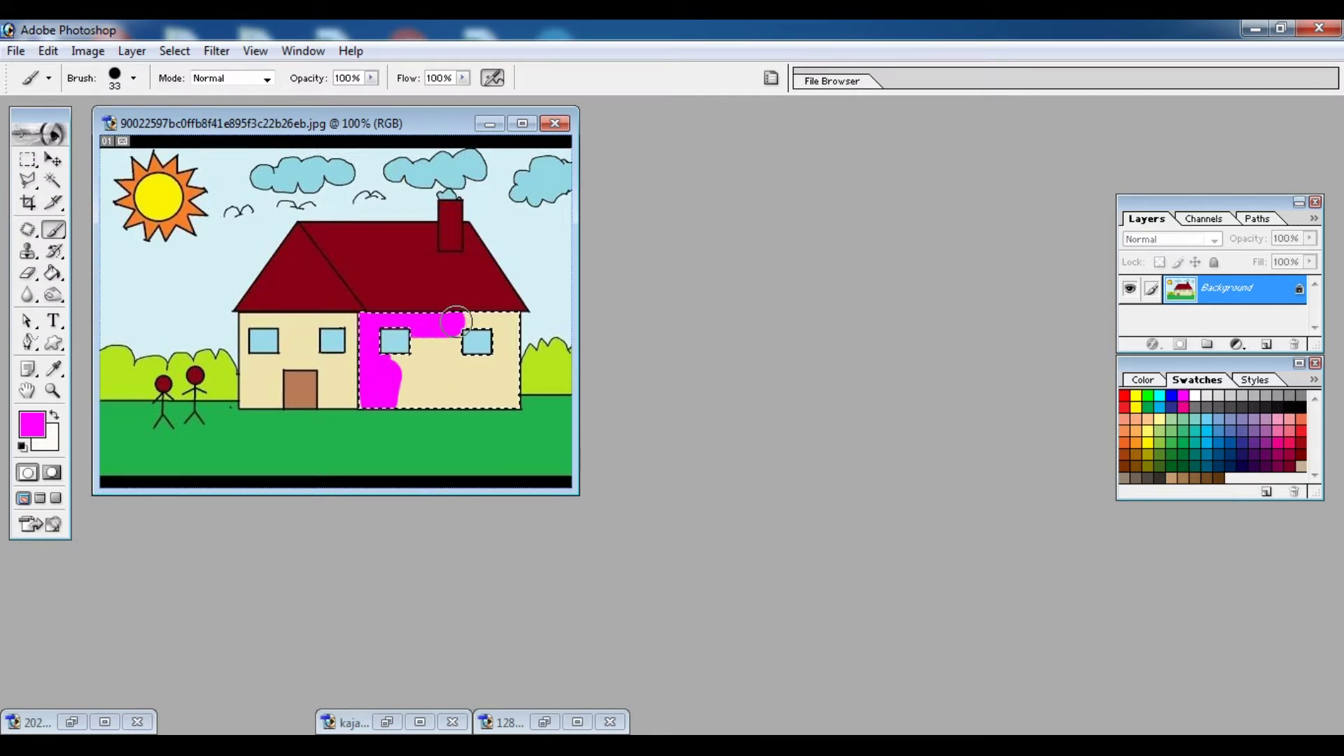
mouse_move(510, 324)
mouse_down()
mouse_move(401, 396)
mouse_move(425, 349)
mouse_move(438, 378)
mouse_move(495, 344)
mouse_up()
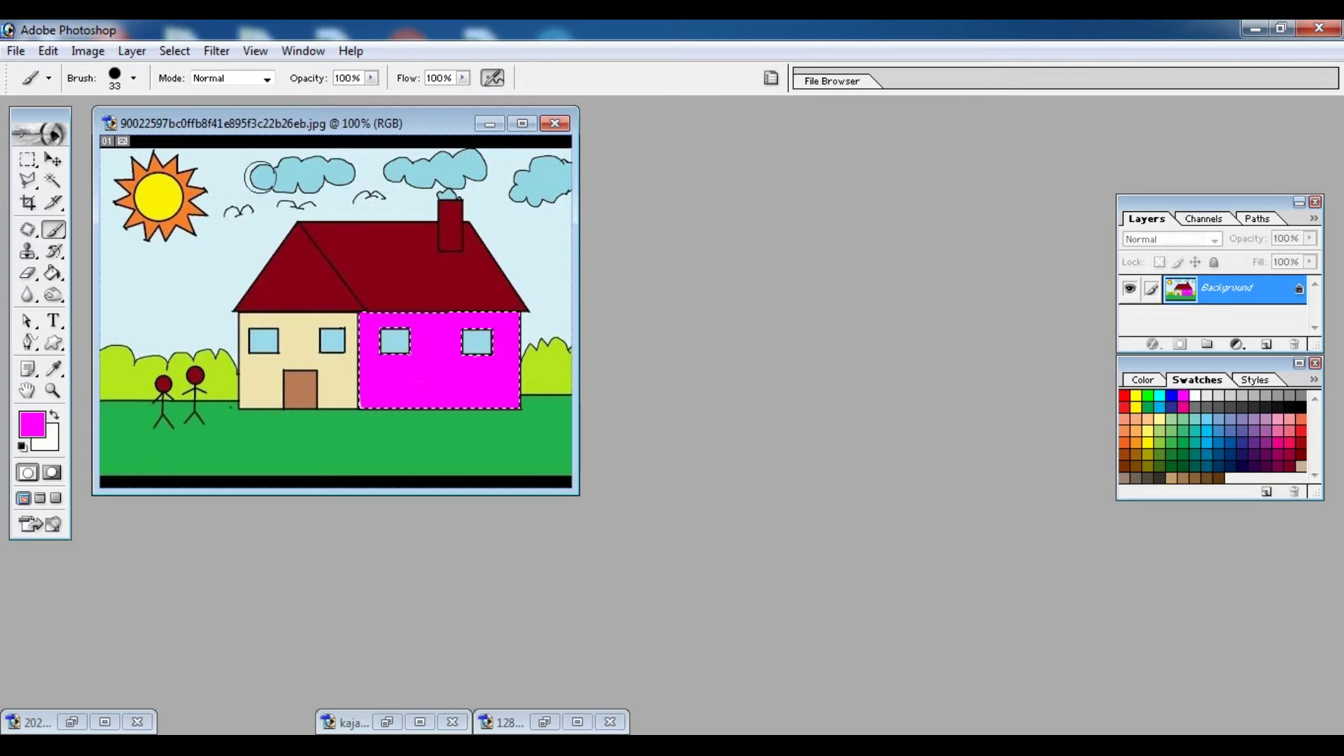
Add the beige left wall to the selection and choose dark blue.
click(58, 183)
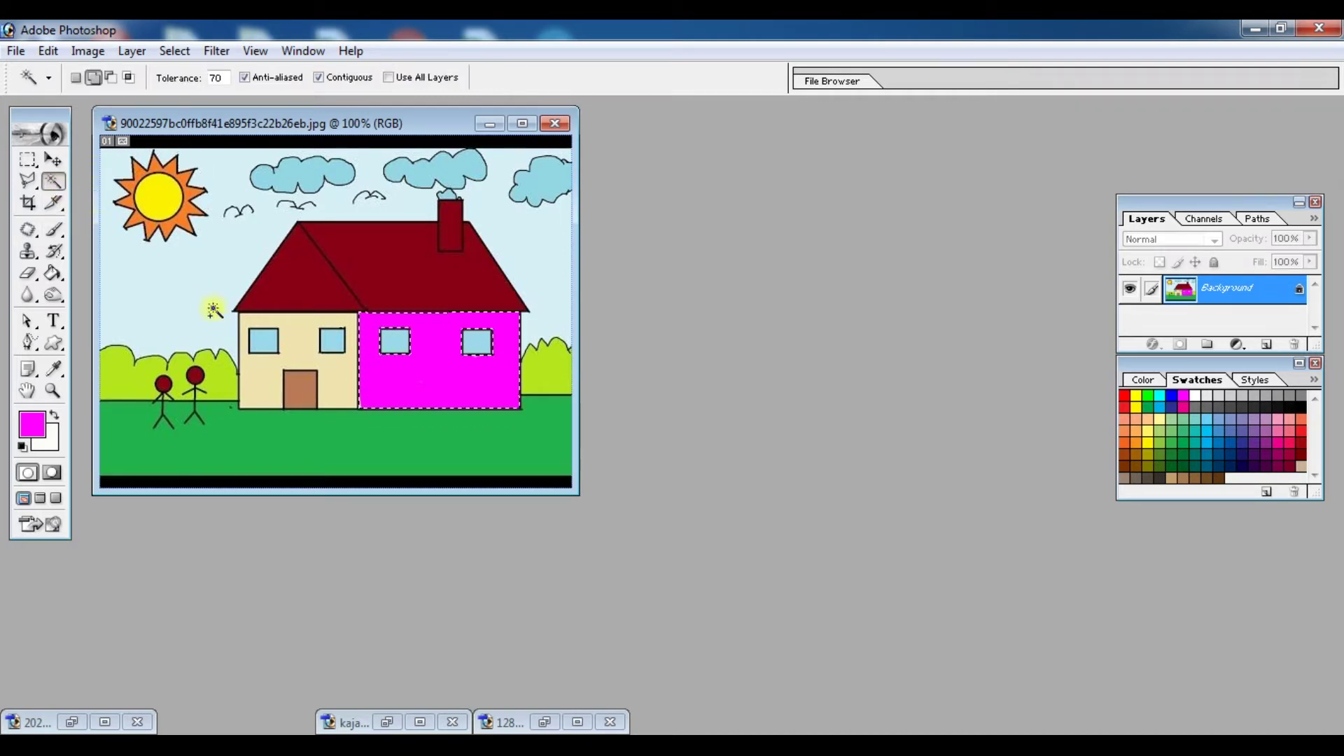
click(299, 354)
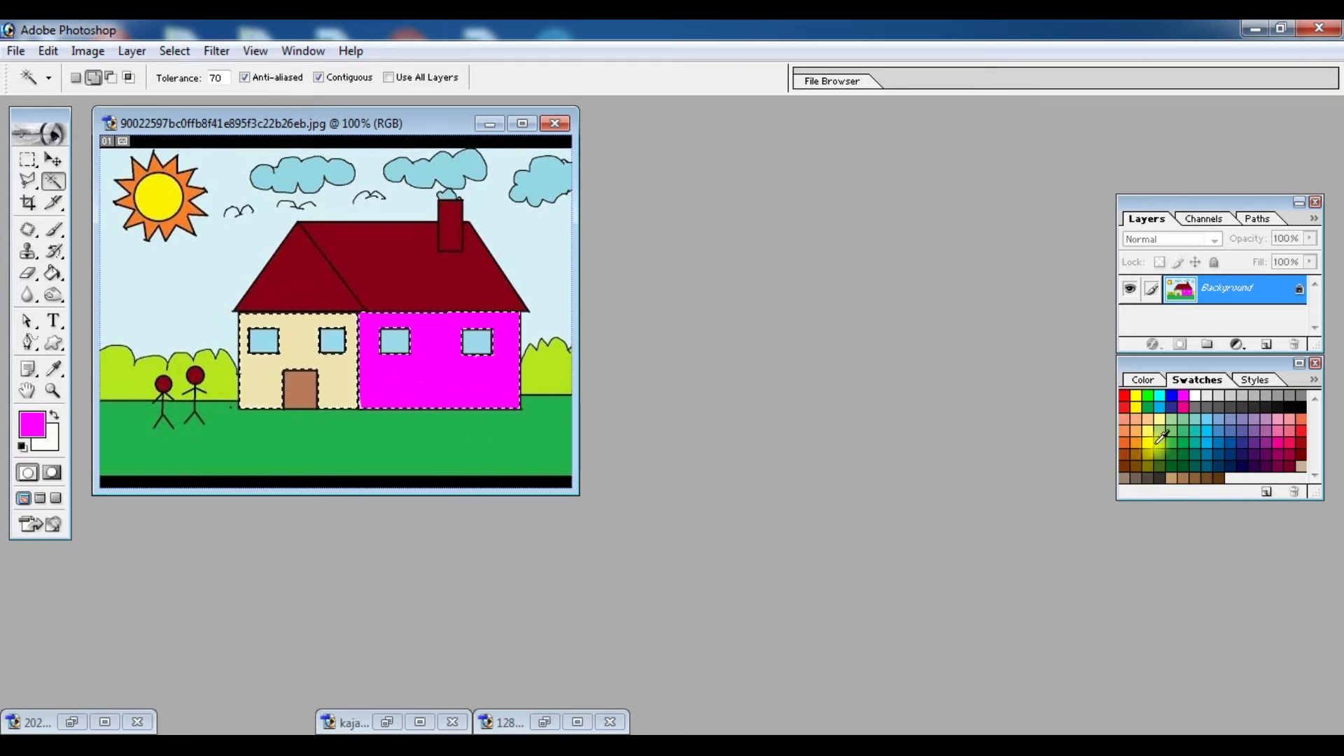
click(1171, 407)
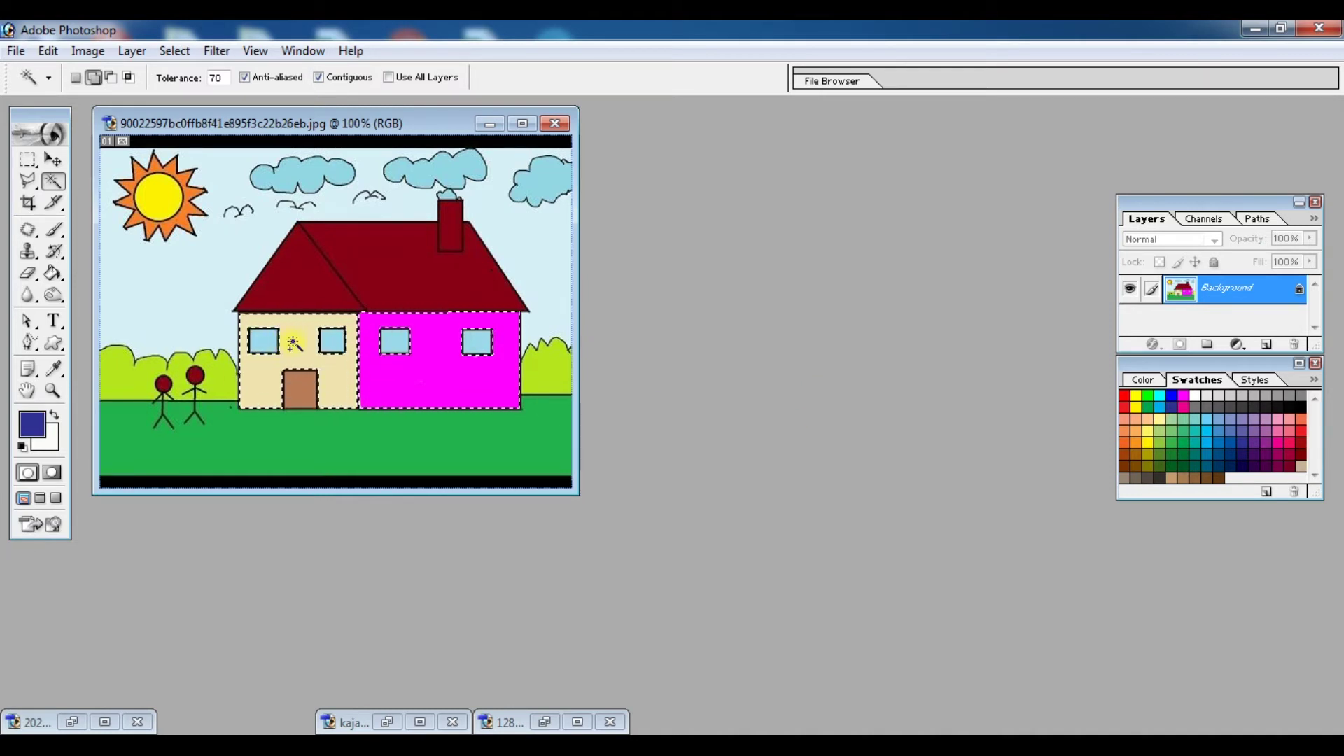
click(54, 230)
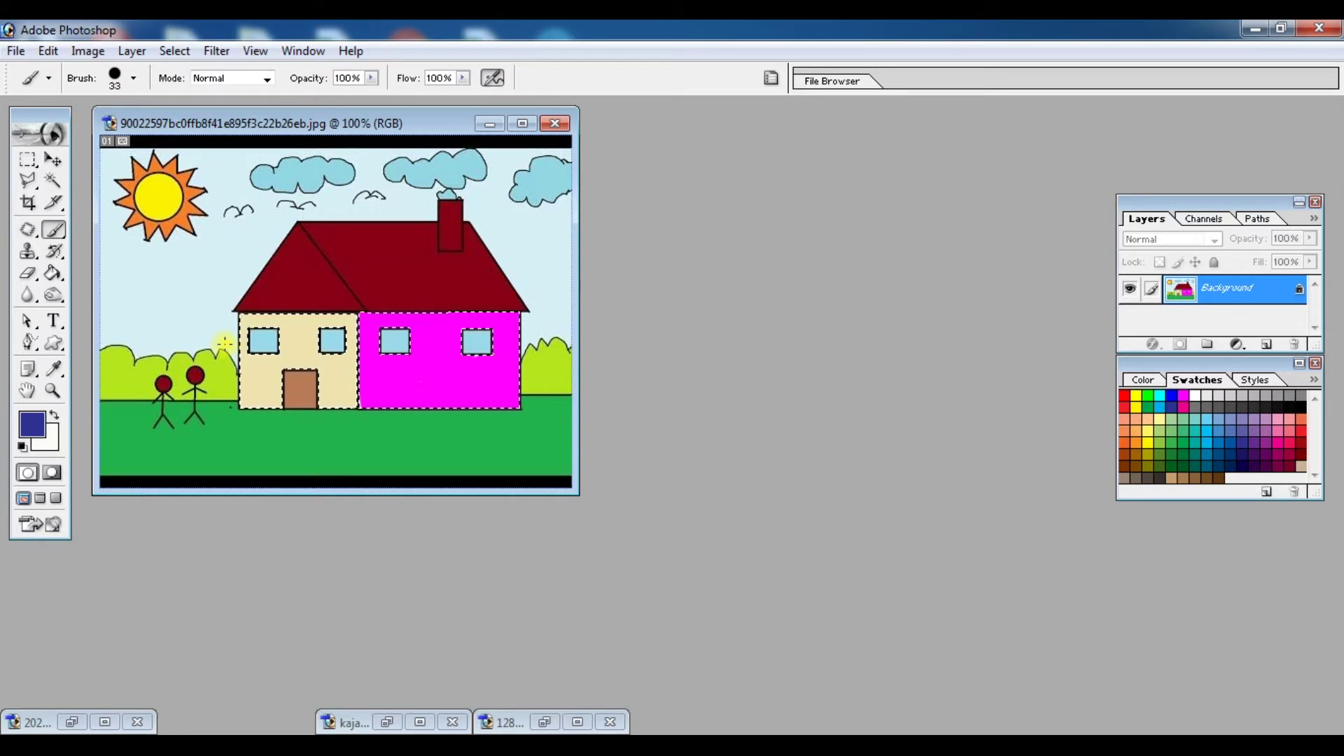
Paint the left wall dark blue, shrinking the brush to 12 px along the way.
mouse_move(316, 337)
mouse_down()
mouse_move(345, 326)
mouse_move(345, 378)
mouse_move(271, 390)
mouse_up()
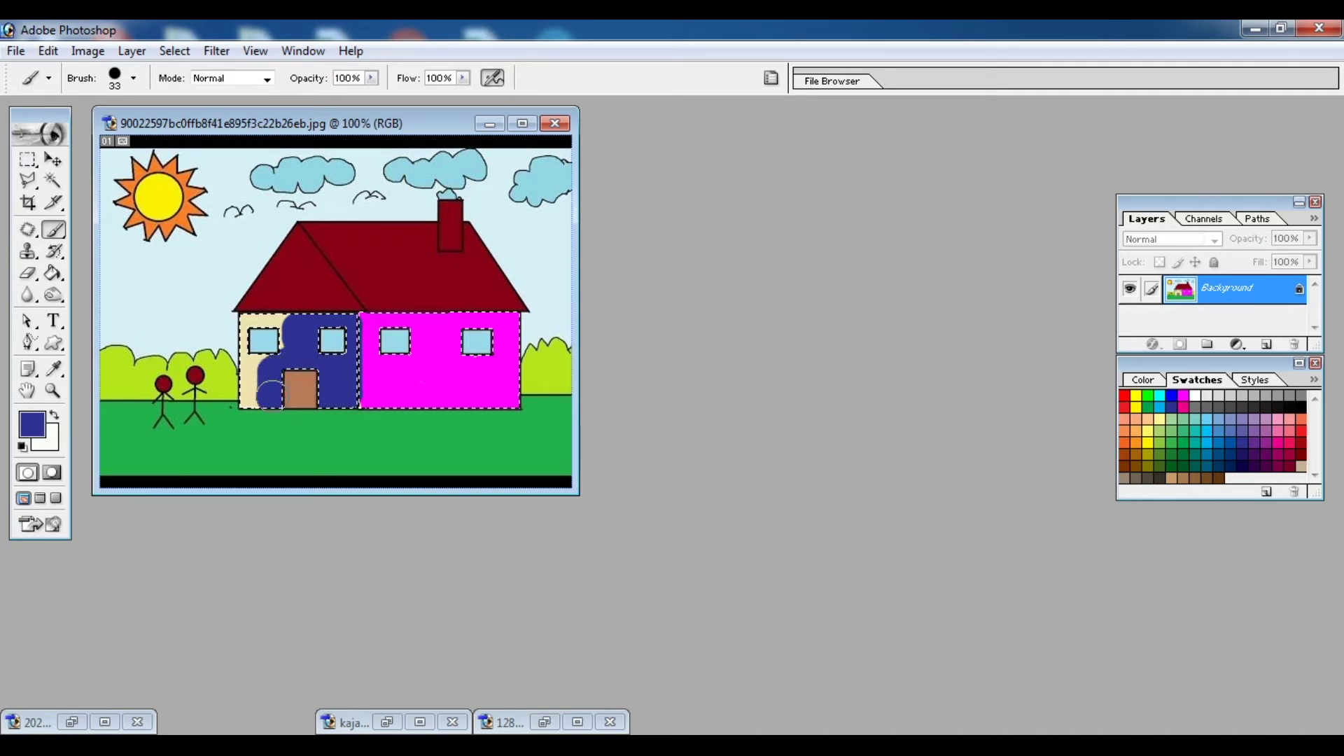
drag(250, 397, 243, 392)
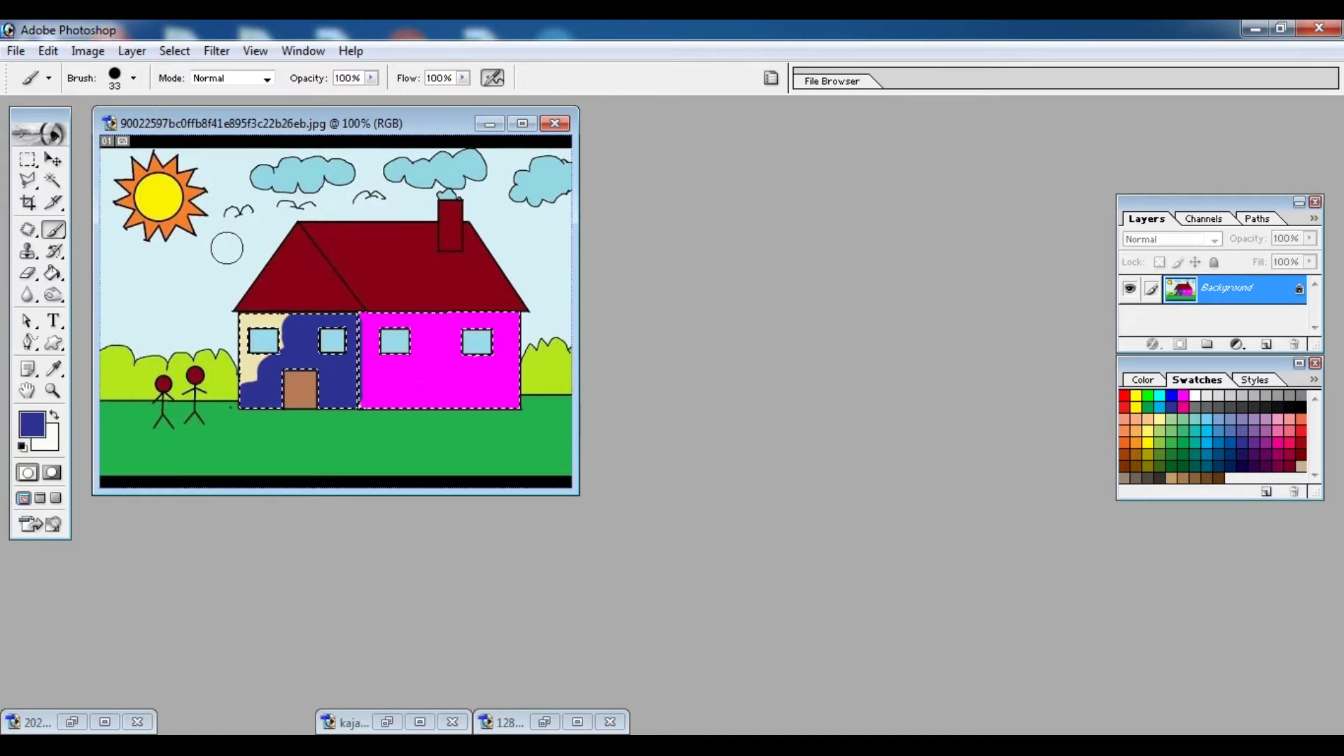
right_click(231, 246)
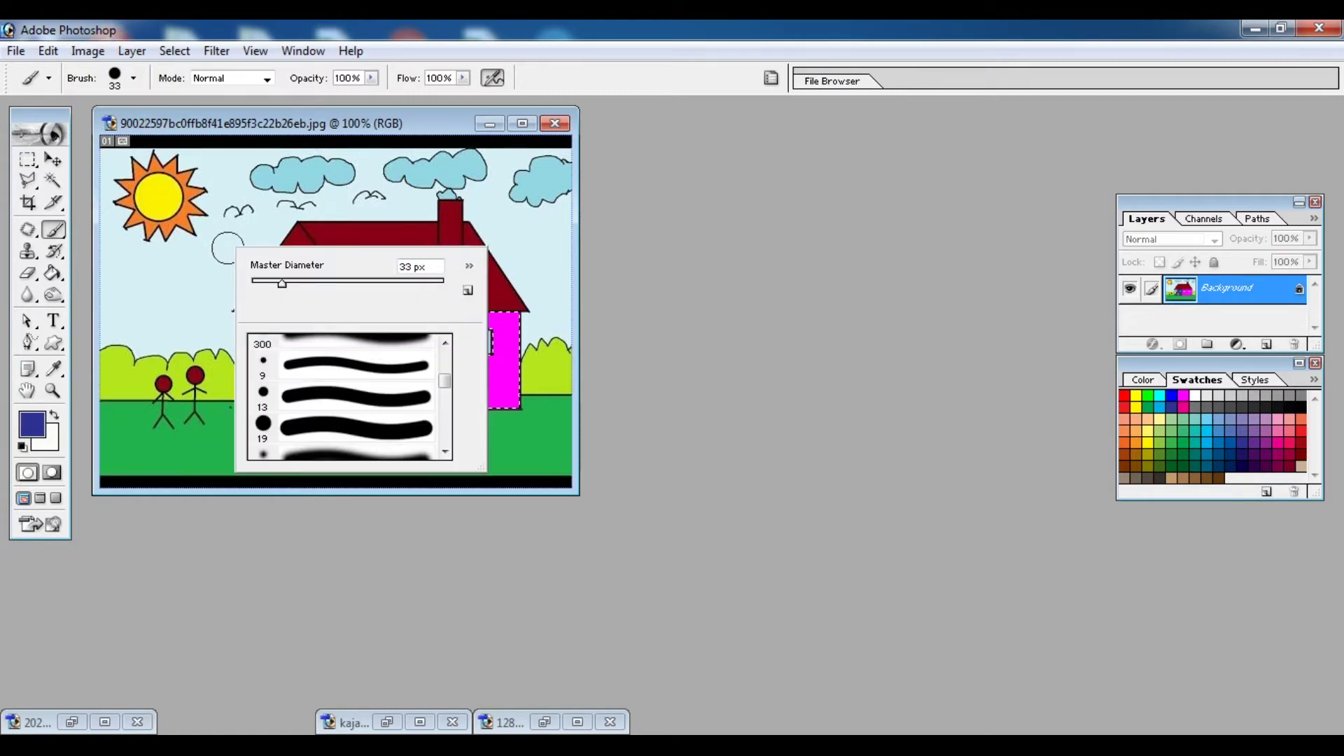
click(265, 283)
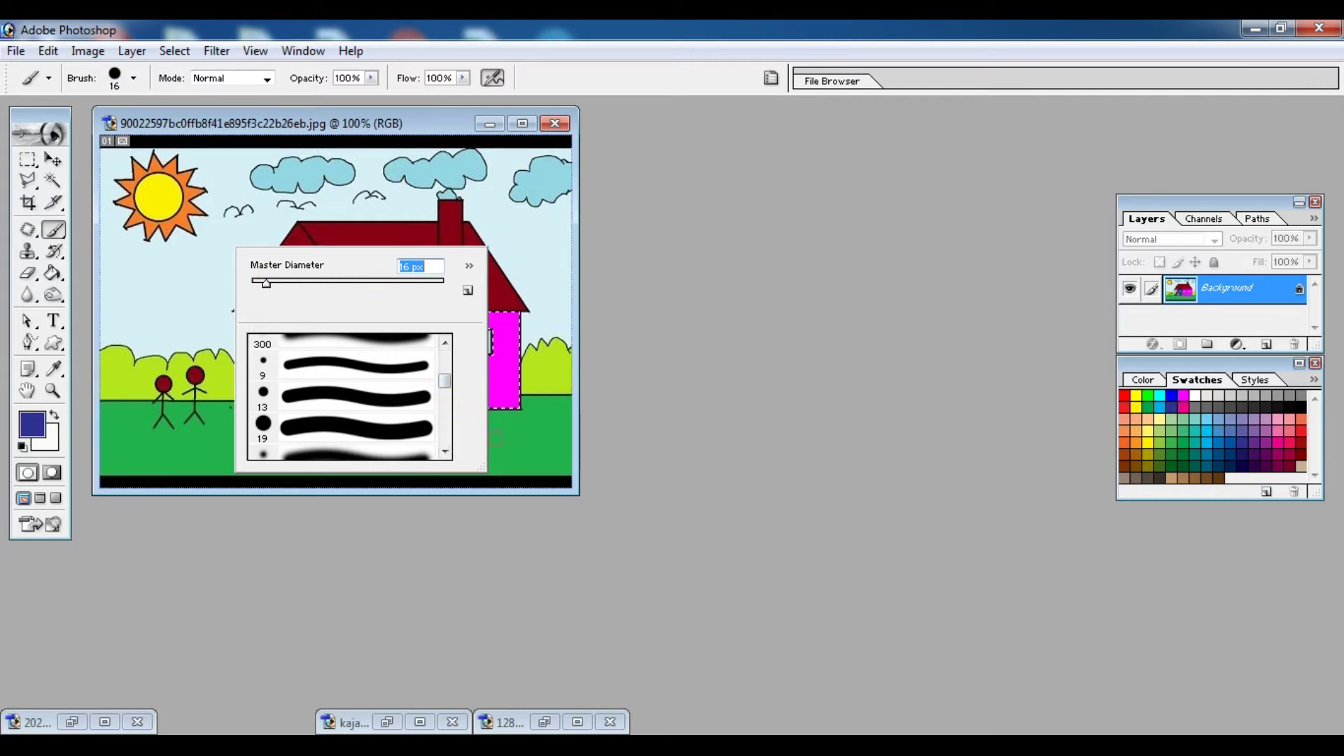
key(Escape)
drag(254, 338, 278, 337)
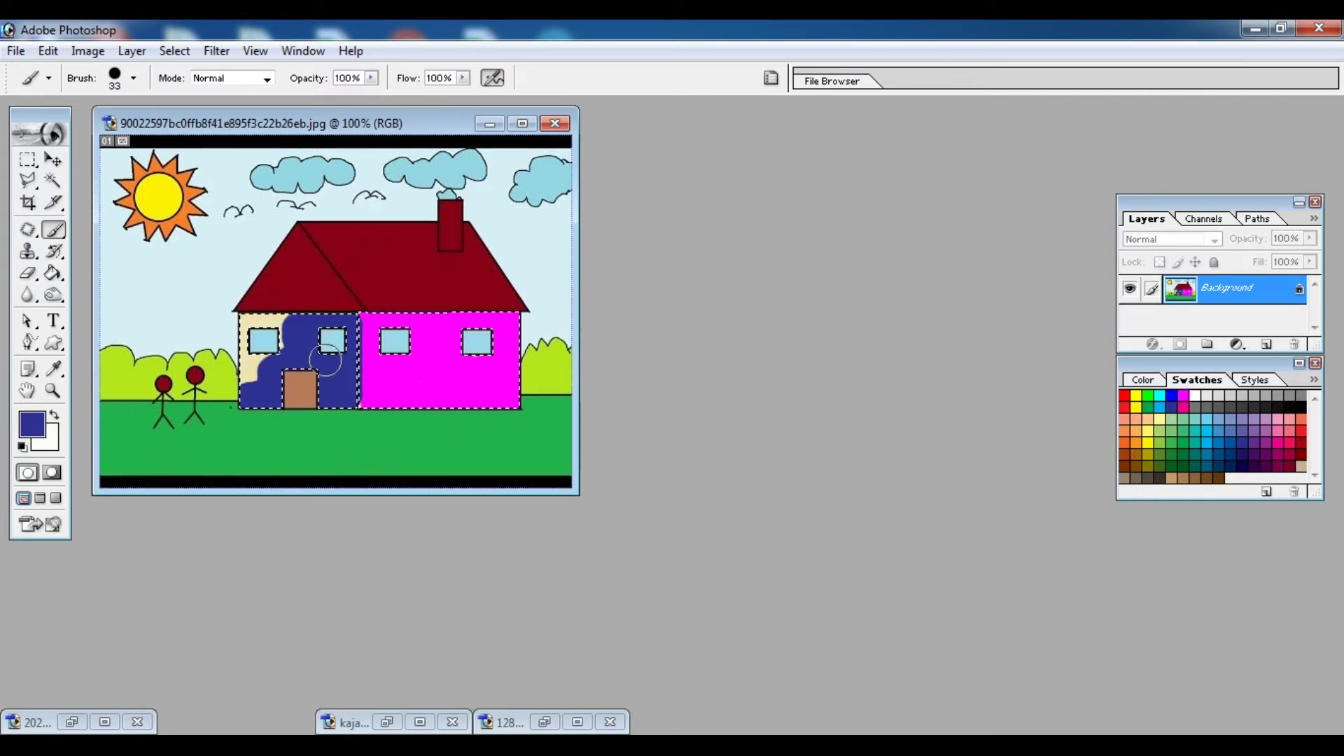
click(134, 78)
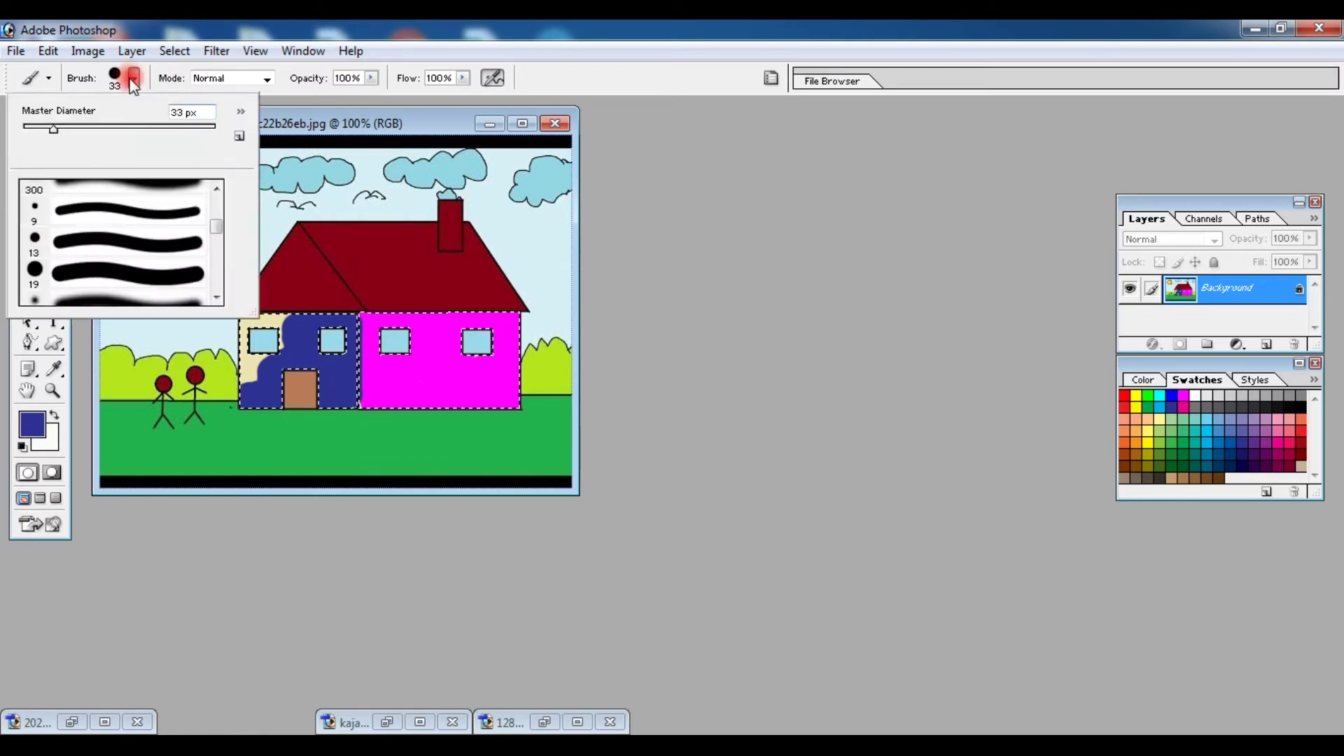
click(34, 128)
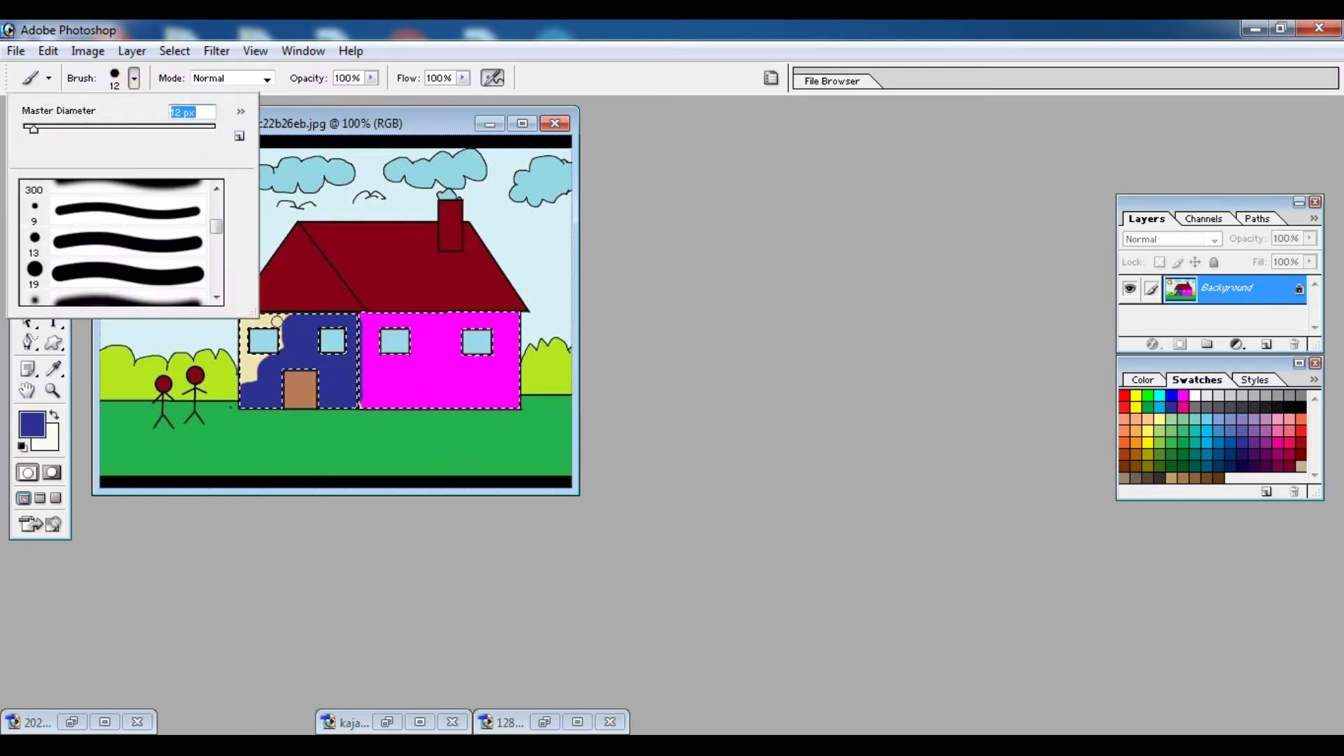
key(Return)
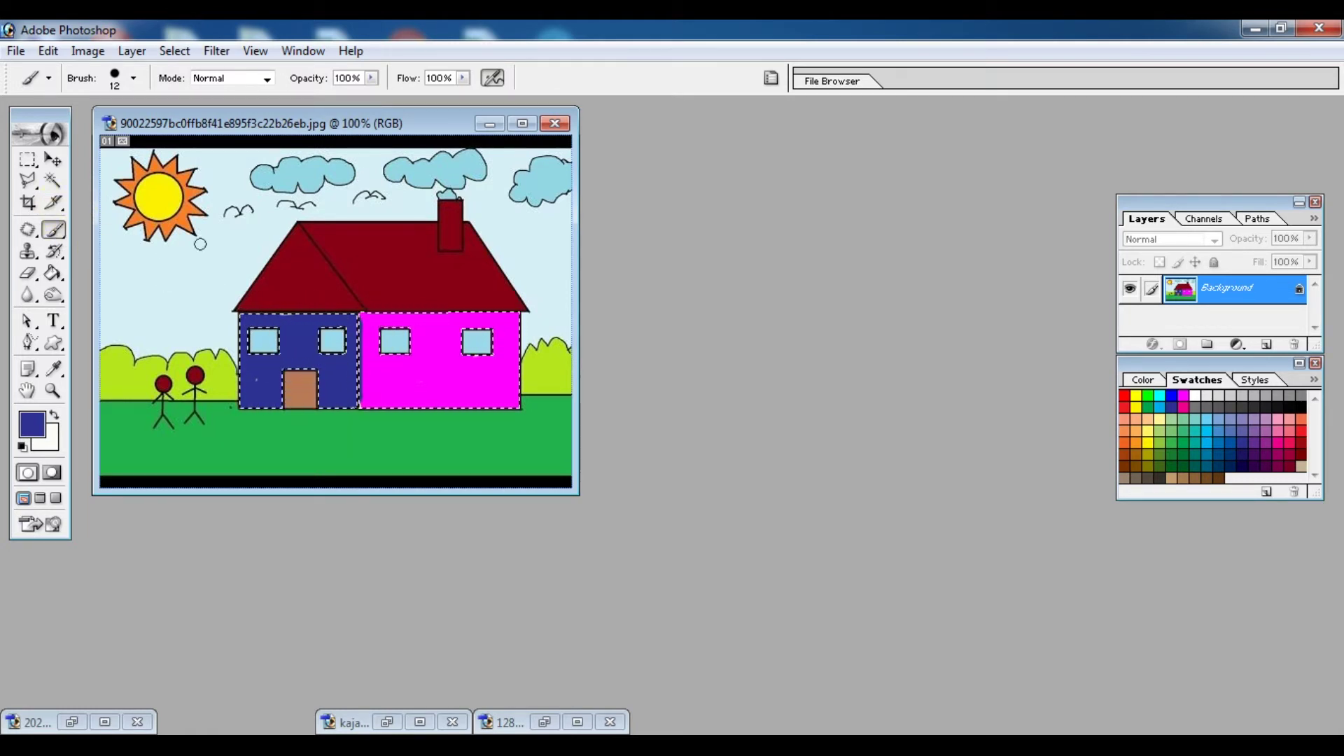
Select the right roof slope with the Magic Wand at Tolerance 20.
click(53, 181)
click(355, 251)
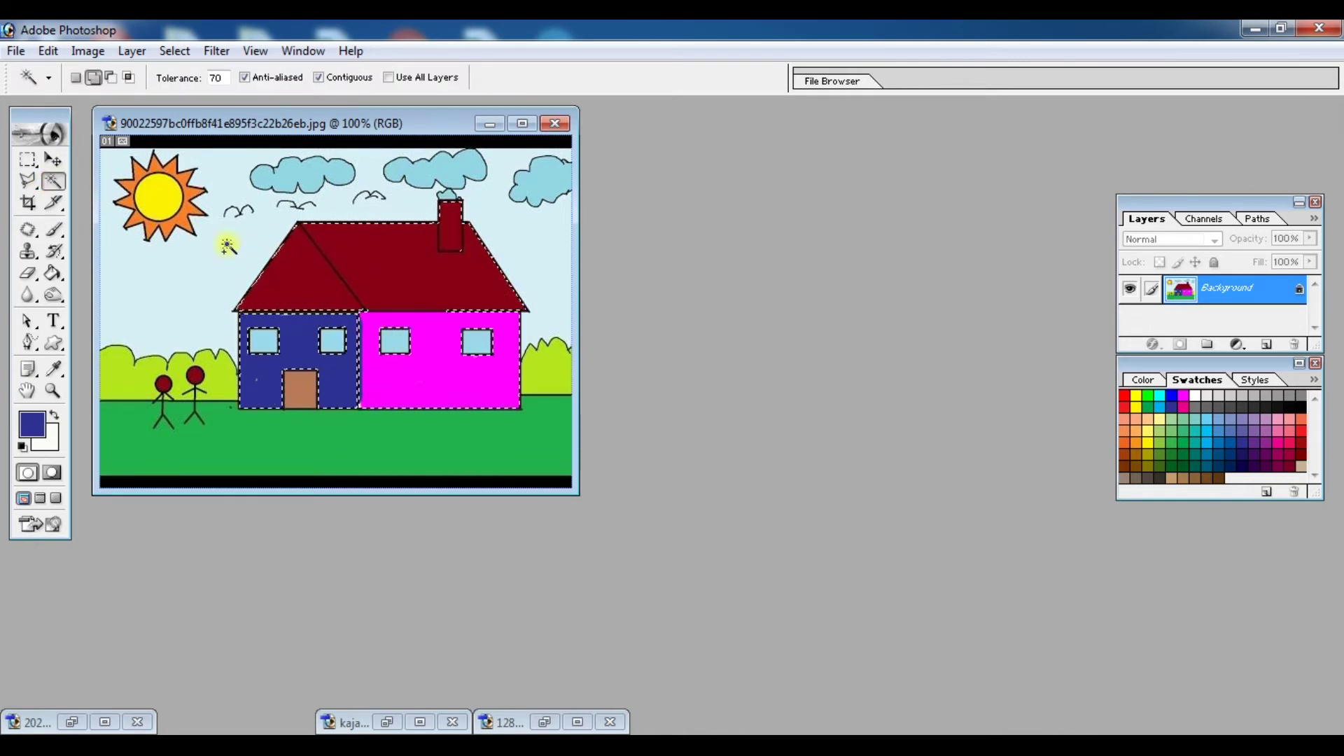
double_click(217, 78)
text(20)
click(289, 260)
key(ctrl+d)
click(354, 265)
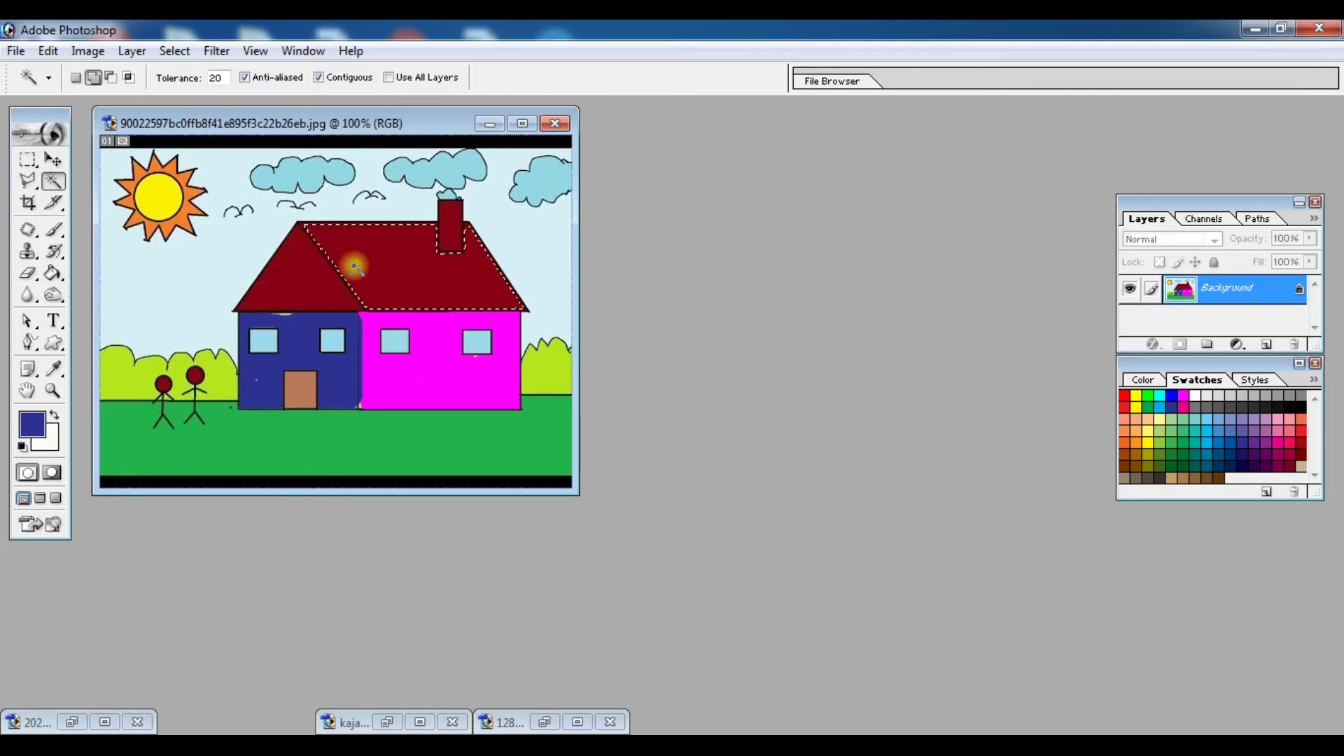
Paint the selected right roof slope brown with a 34 px brush.
drag(56, 228, 86, 237)
click(85, 231)
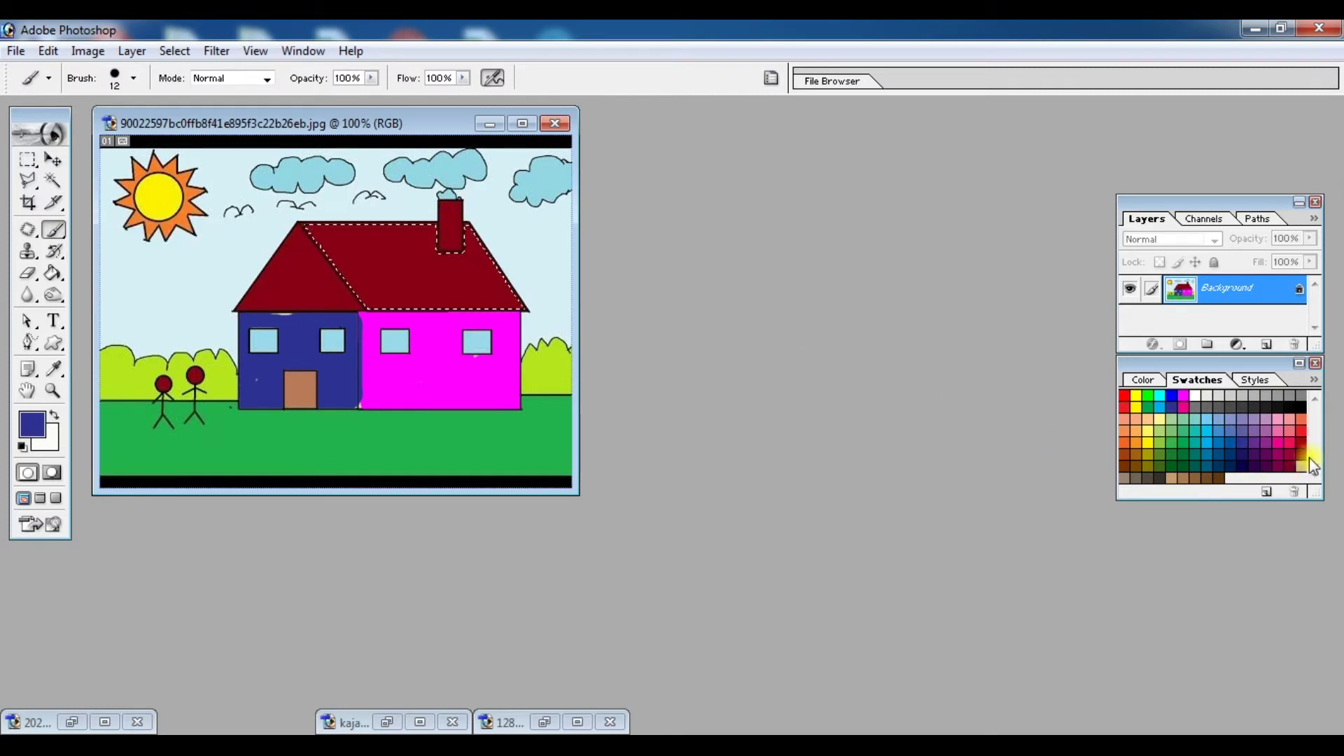
click(1221, 478)
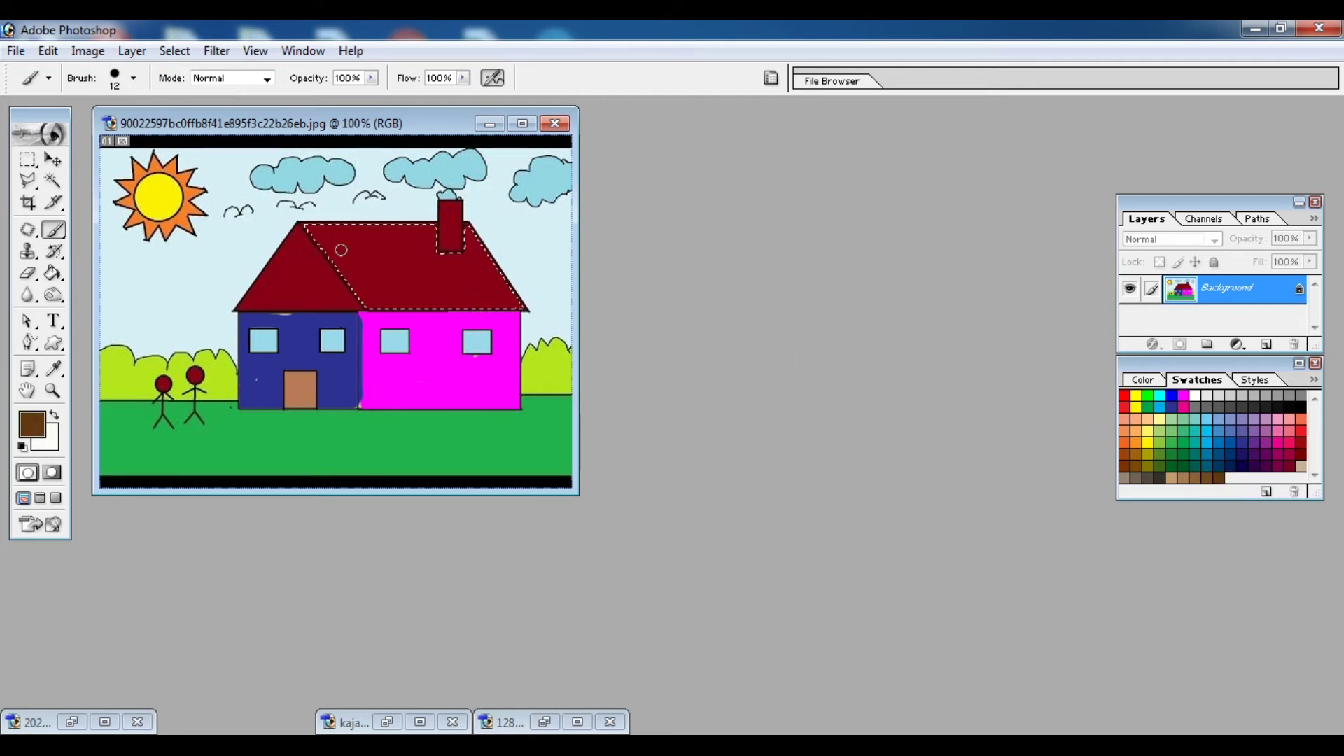
right_click(352, 251)
click(398, 285)
mouse_move(338, 234)
mouse_down()
mouse_move(366, 296)
mouse_move(506, 306)
mouse_move(465, 227)
mouse_move(463, 261)
mouse_move(429, 246)
mouse_move(427, 217)
mouse_move(366, 210)
mouse_move(366, 260)
mouse_move(375, 270)
mouse_move(390, 249)
mouse_move(390, 225)
mouse_move(404, 271)
mouse_move(472, 283)
mouse_up()
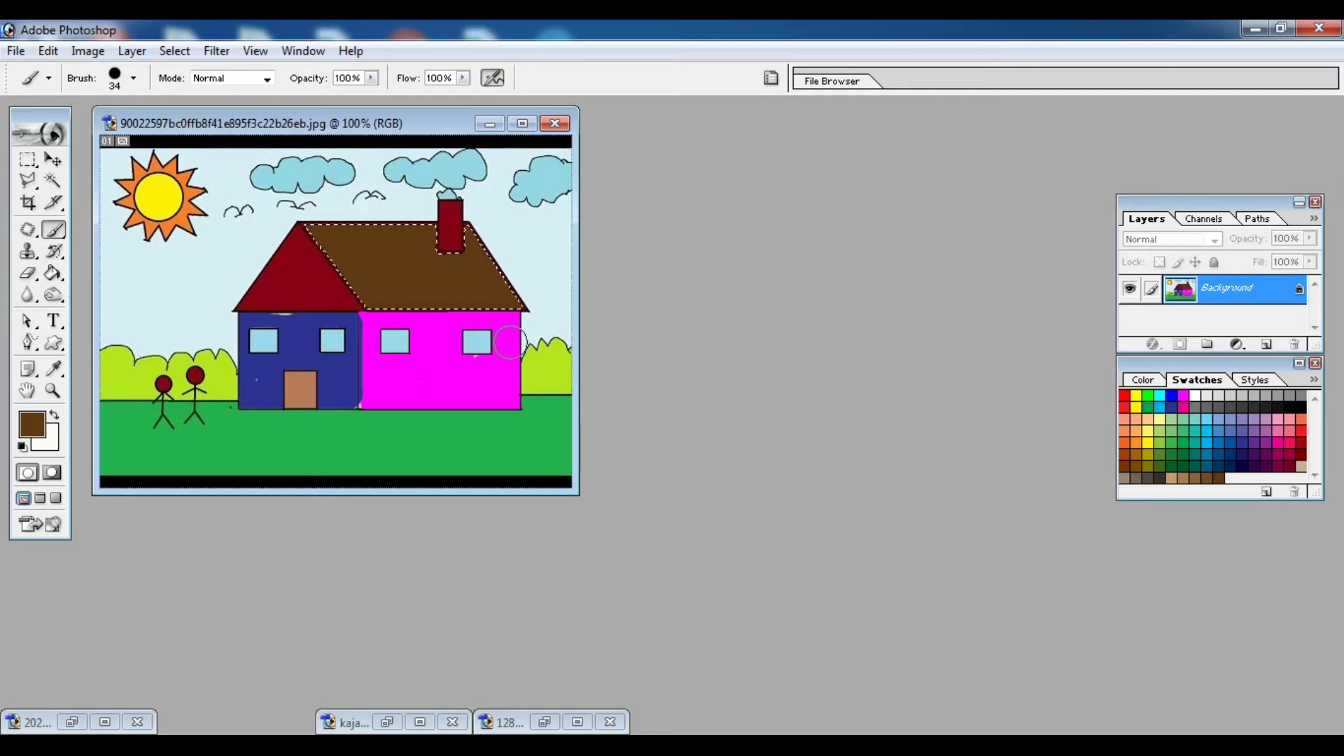
click(53, 180)
Select the red left roof gable with the Magic Wand.
click(323, 287)
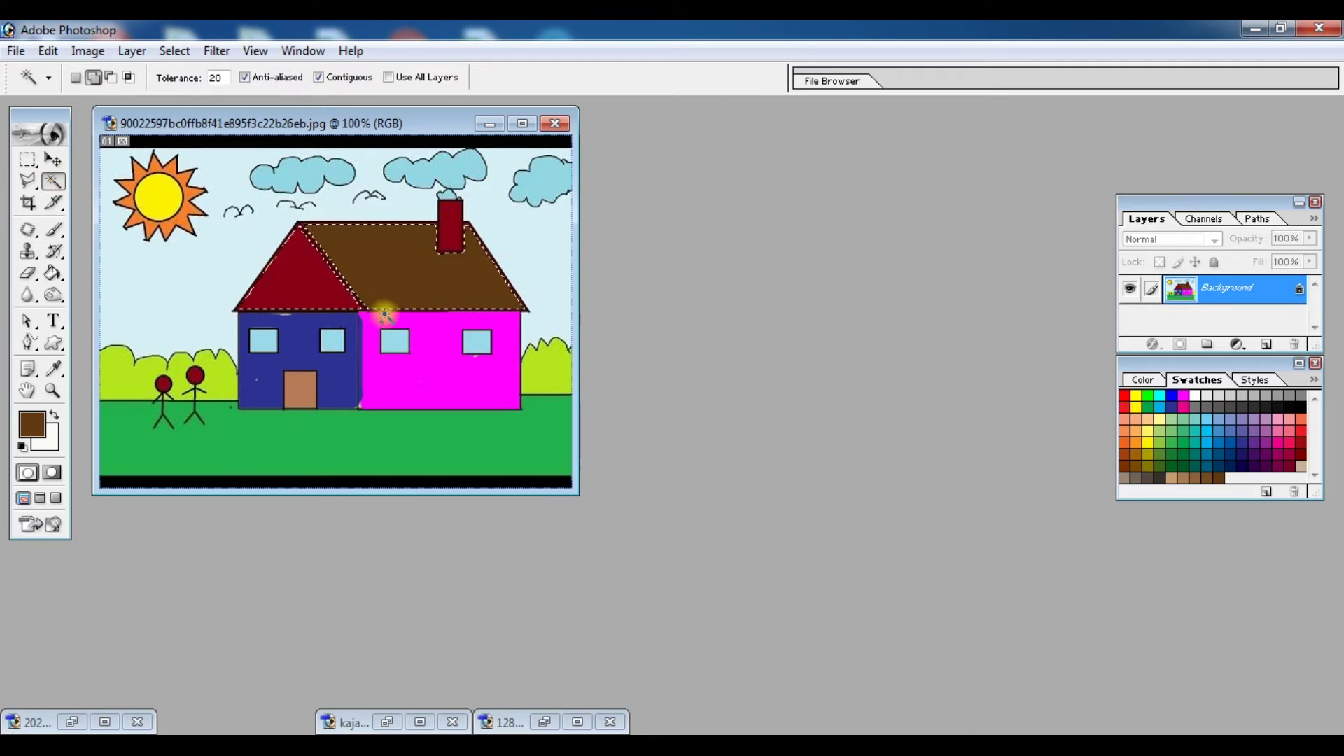
key(ctrl+d)
click(273, 288)
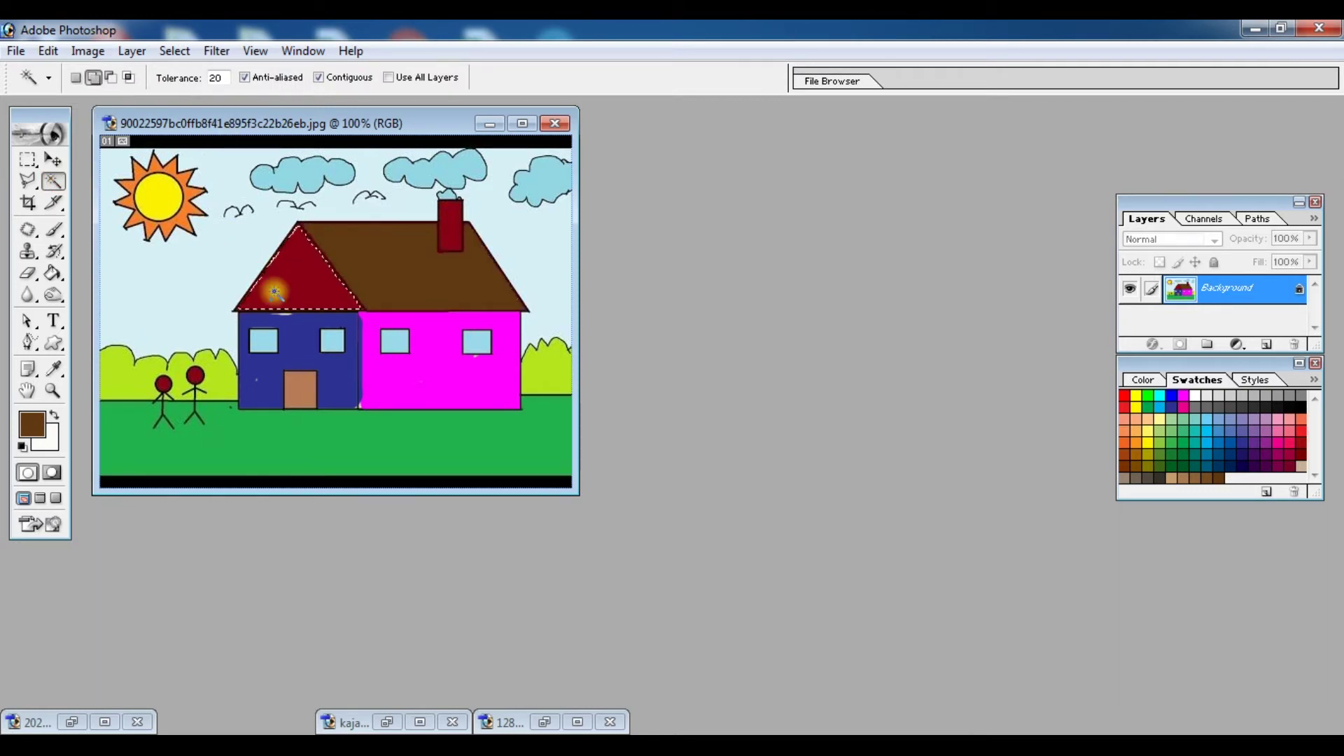
Paint the left gable brown and minimize the house drawing.
click(54, 229)
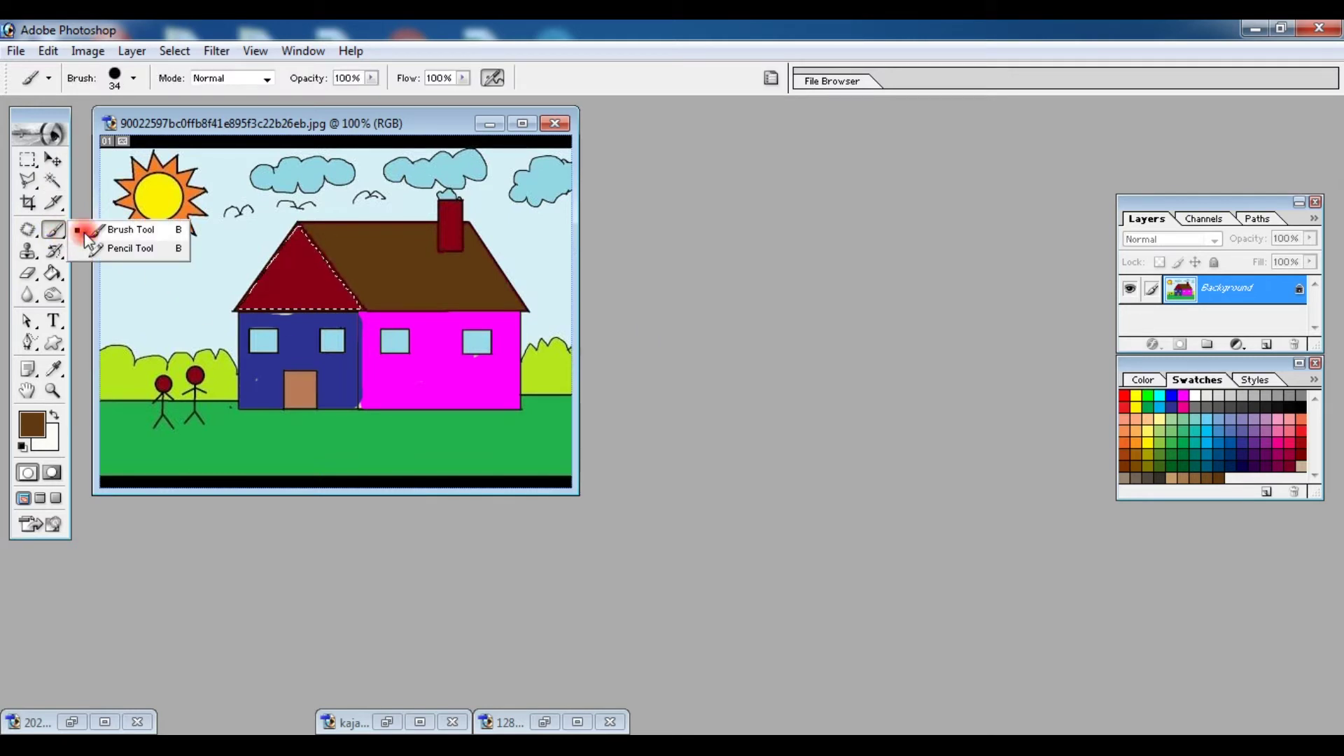
click(1296, 437)
click(1216, 479)
mouse_move(312, 282)
mouse_down()
mouse_move(299, 257)
mouse_move(345, 301)
mouse_up()
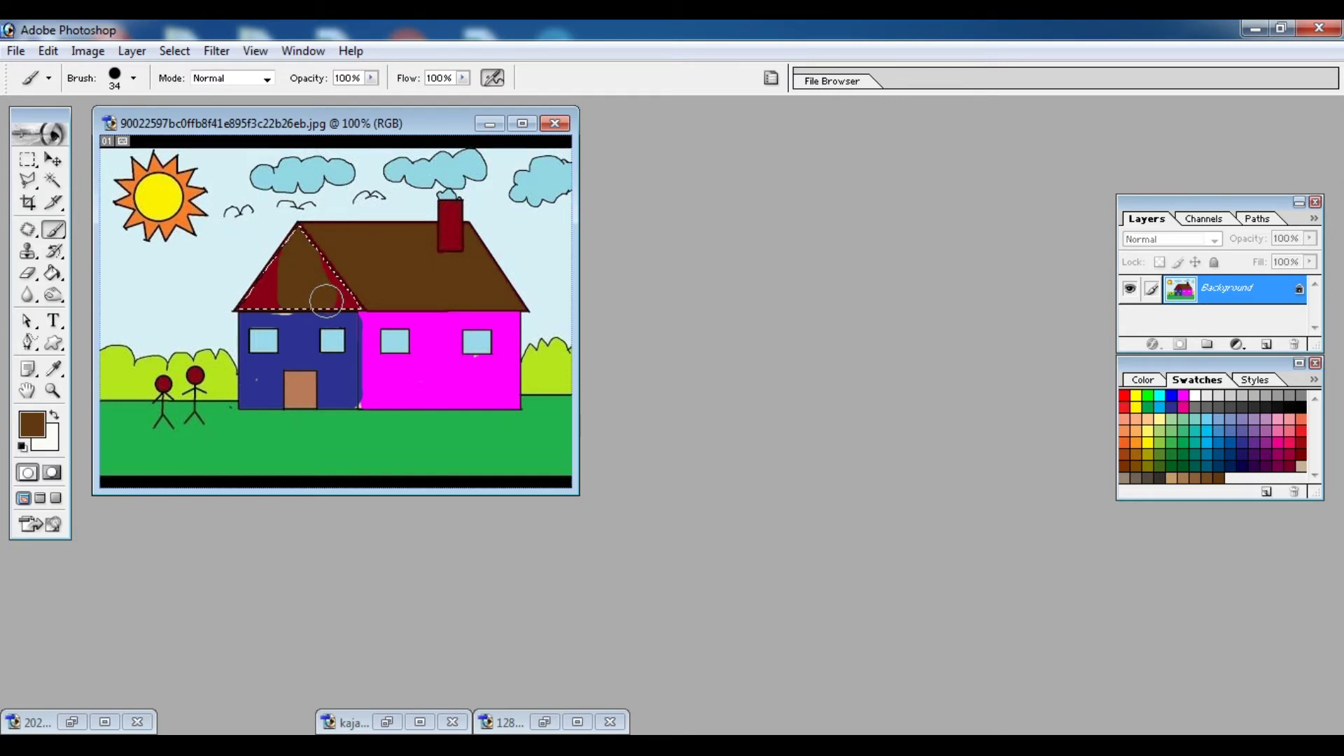
mouse_move(312, 291)
mouse_down()
mouse_move(247, 285)
mouse_move(303, 245)
mouse_up()
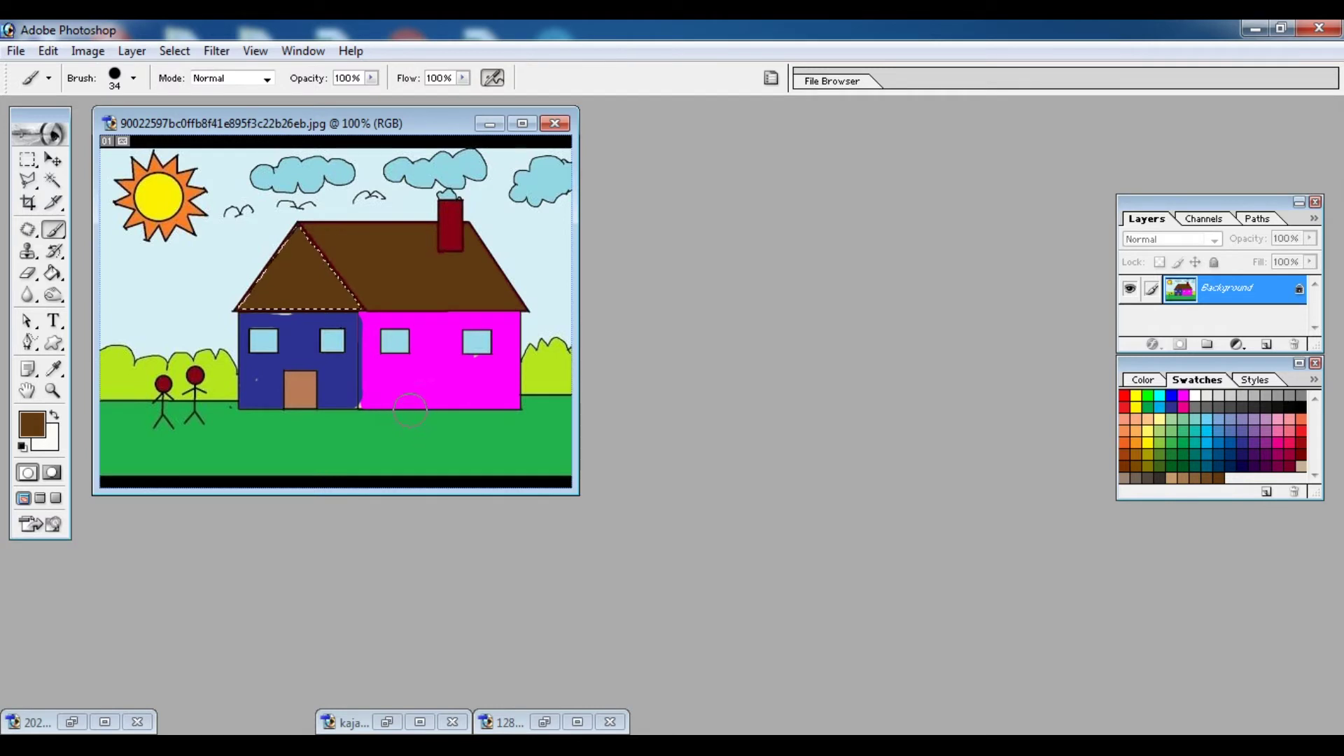
click(497, 129)
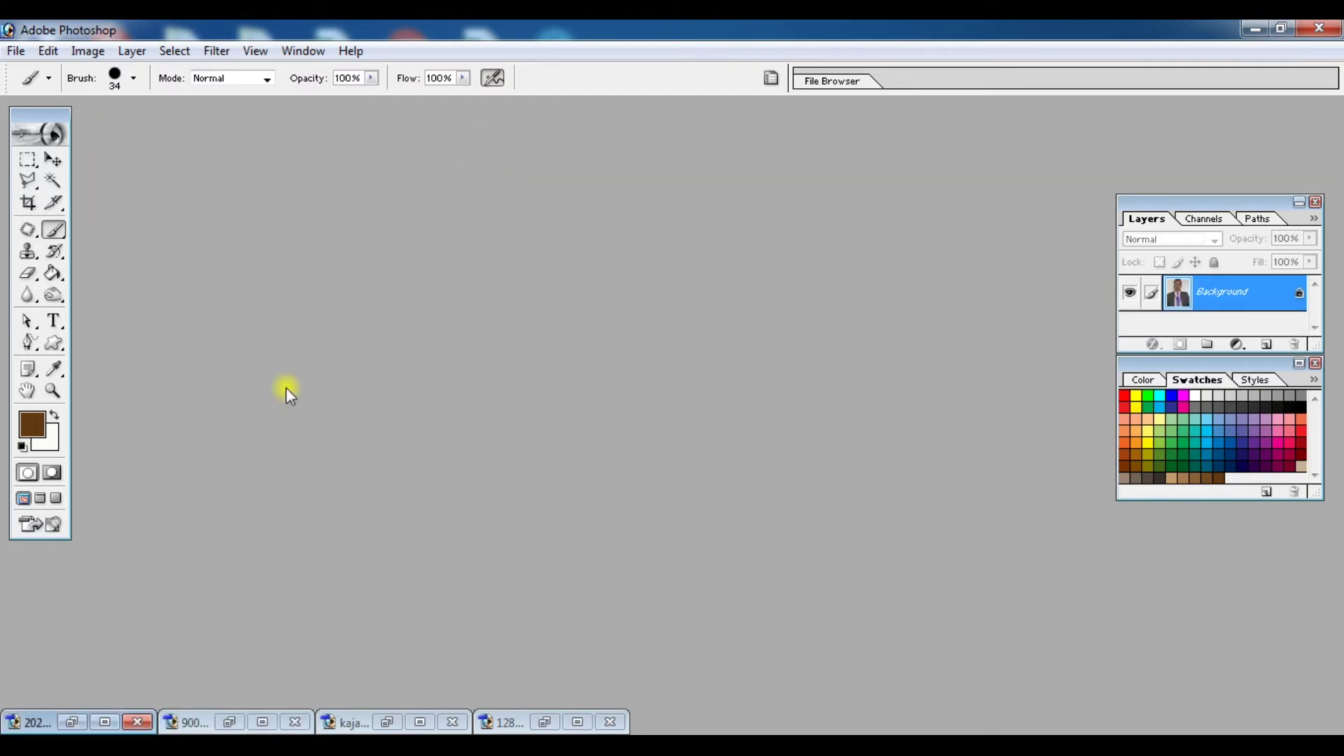
Restore the man's photo and open the smiling woman's close-up beside it.
click(73, 722)
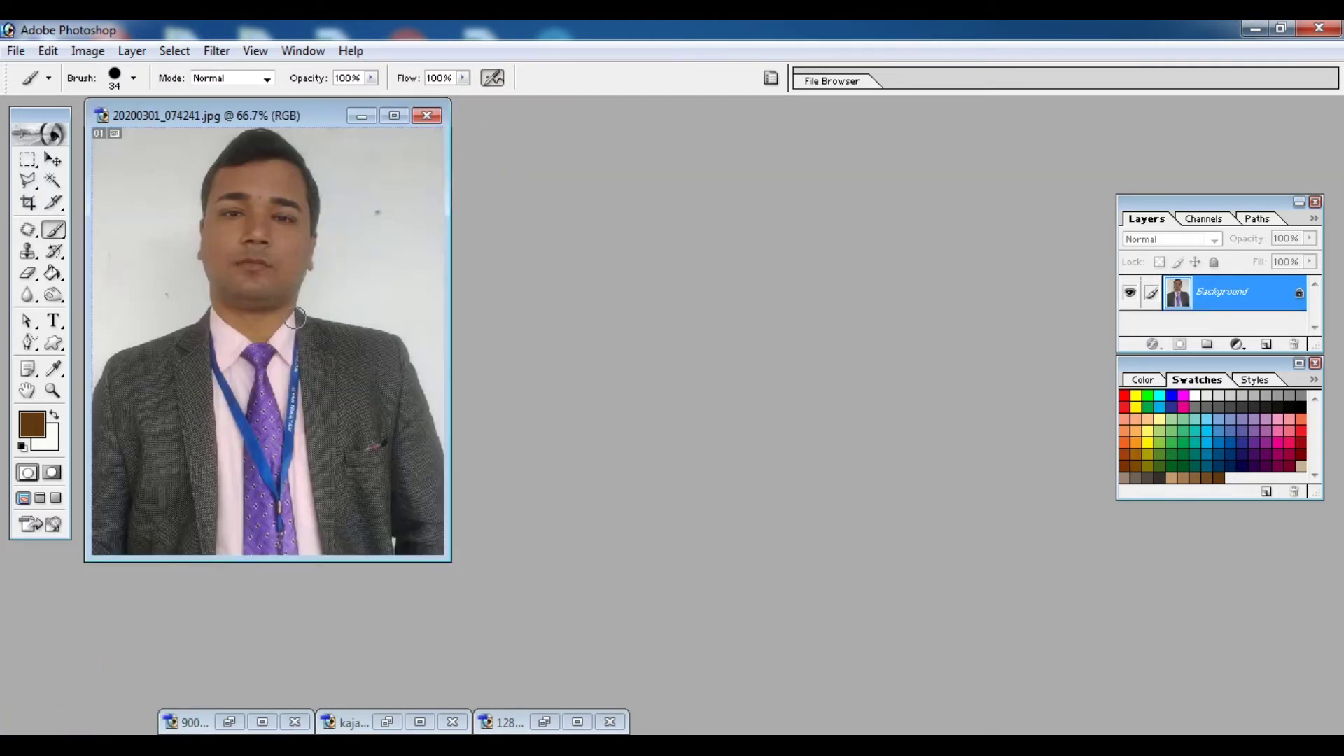
drag(247, 115, 348, 124)
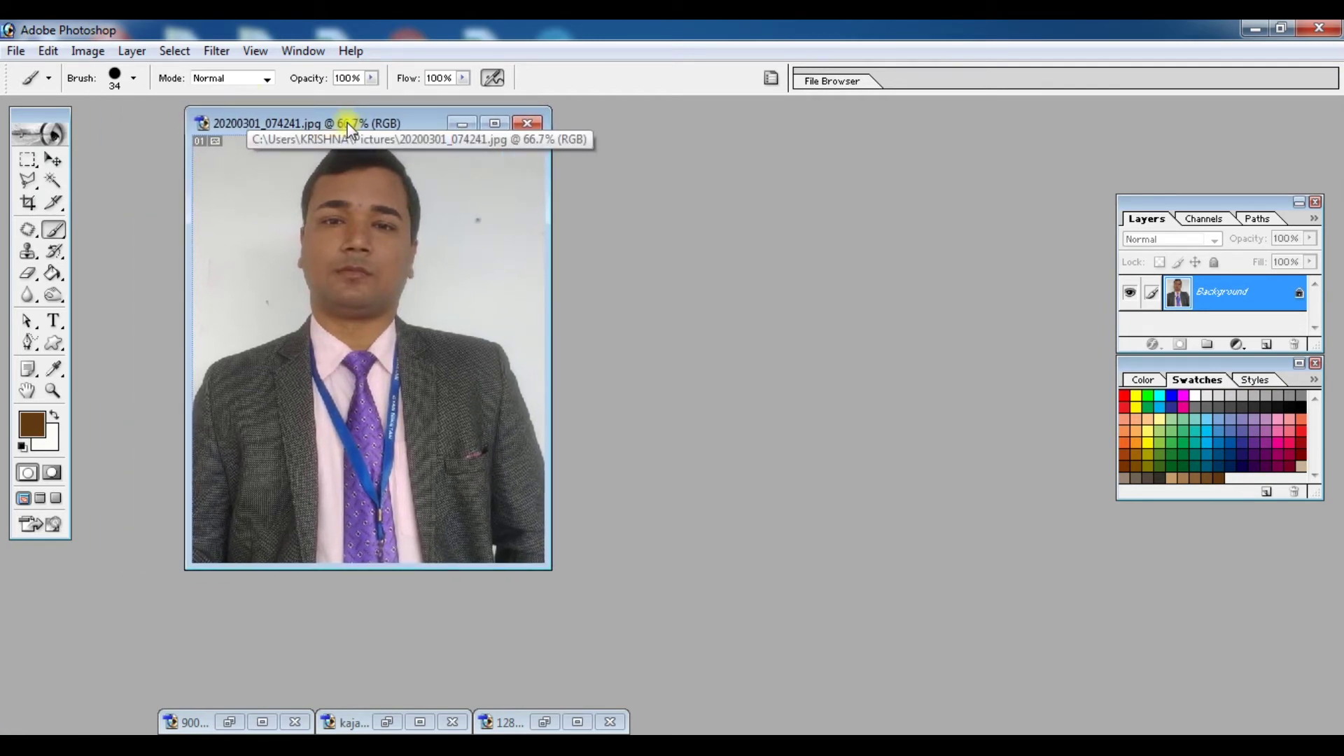
double_click(624, 199)
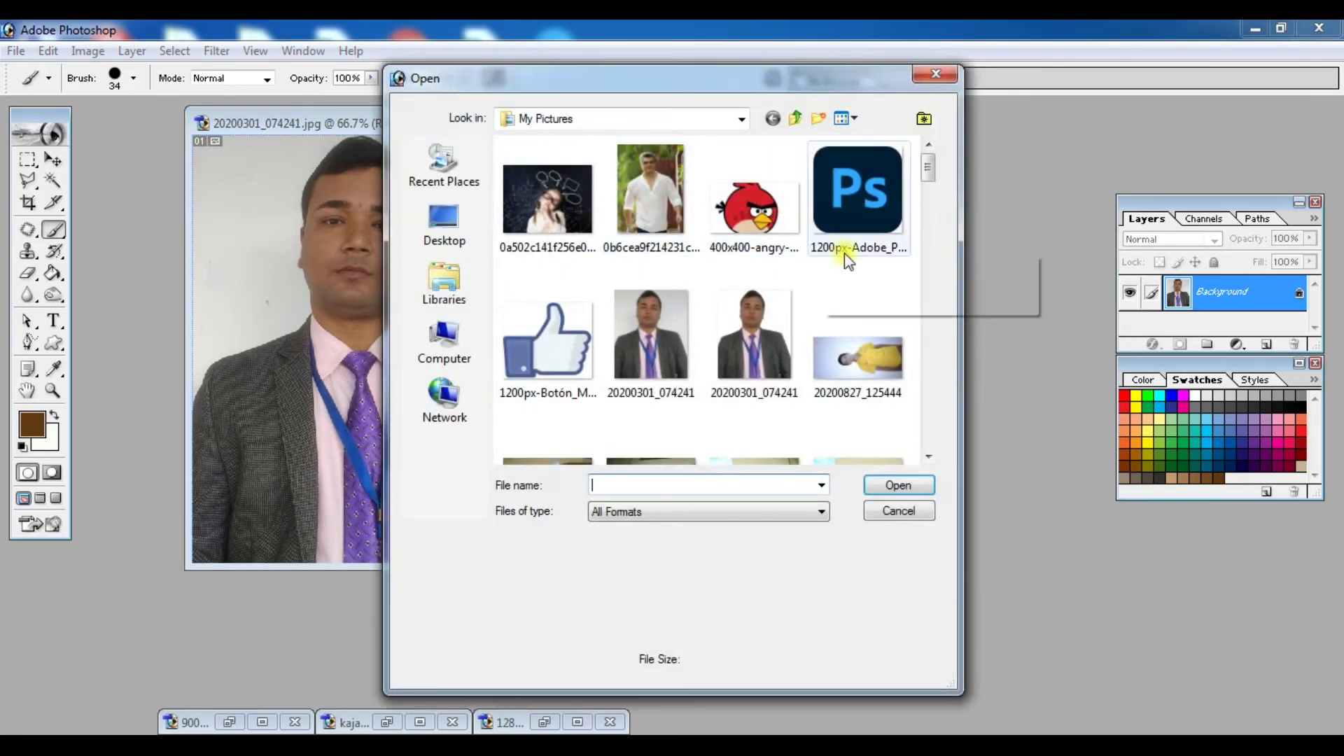
drag(930, 173, 938, 216)
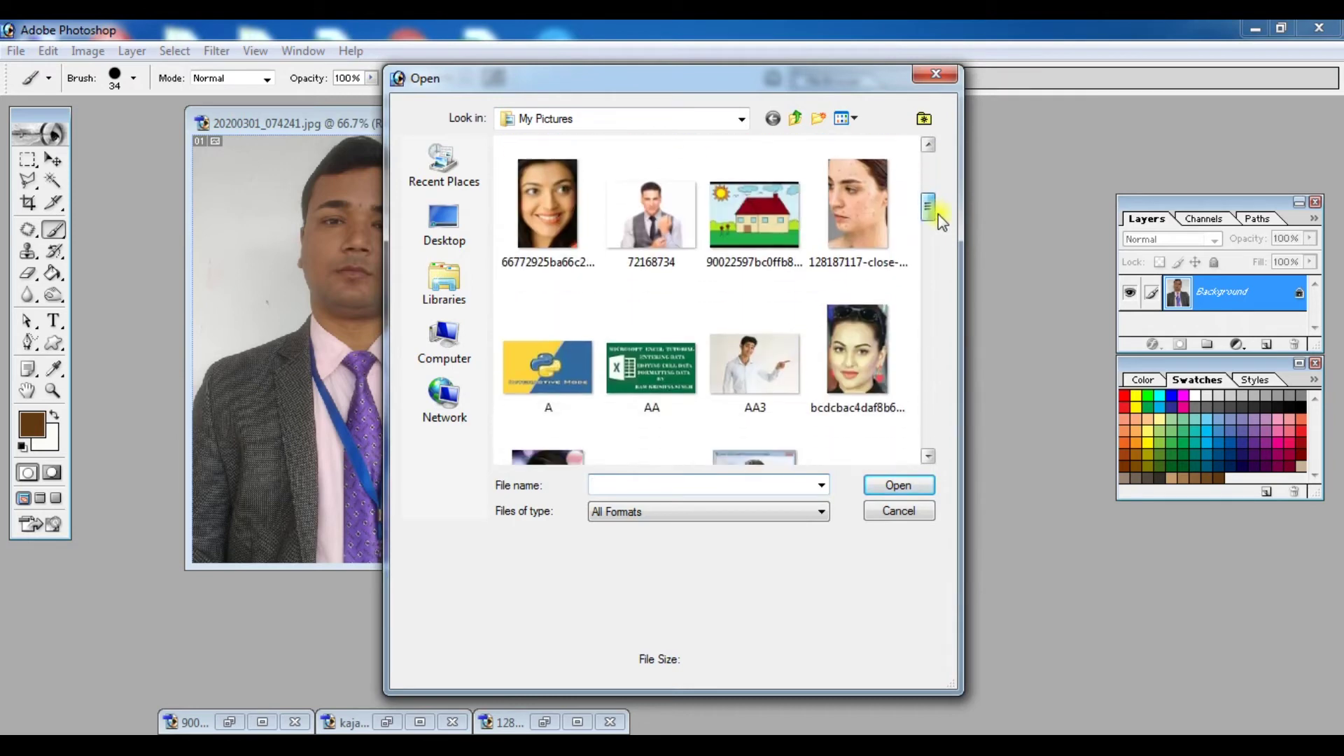
click(548, 183)
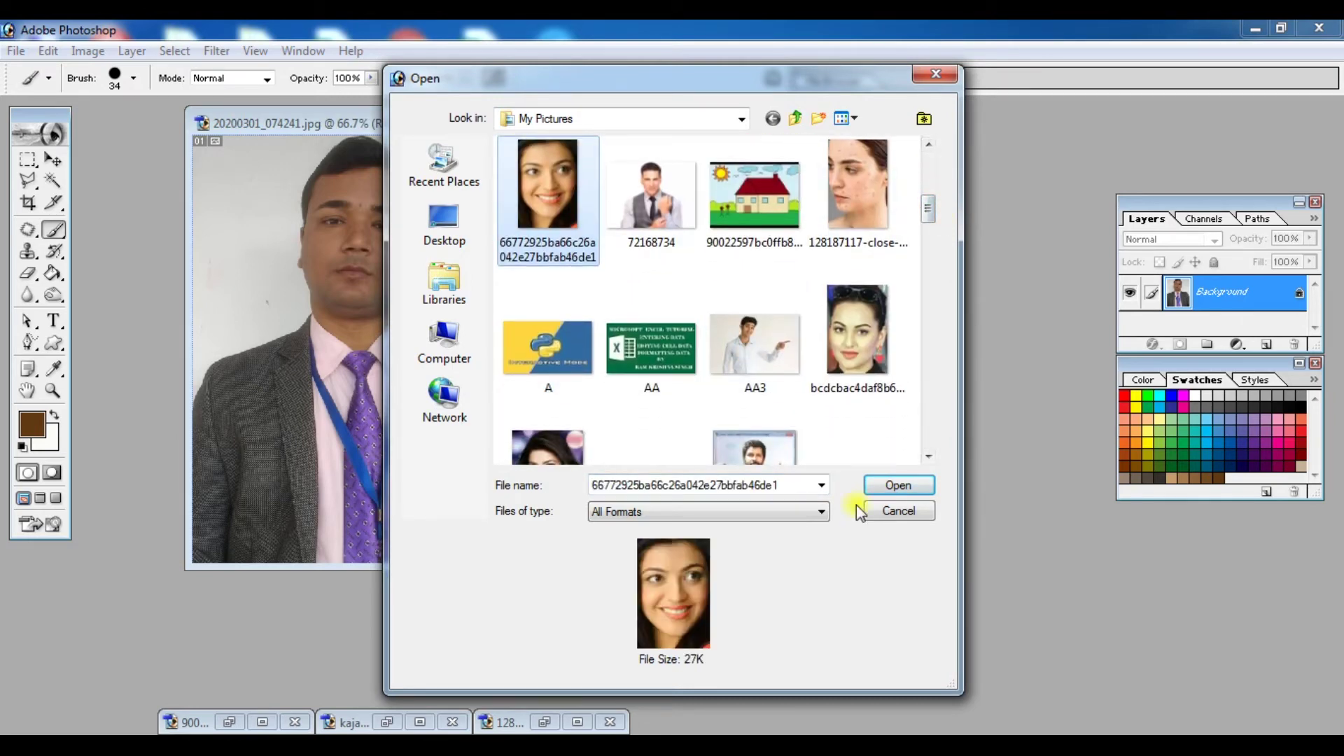
click(931, 487)
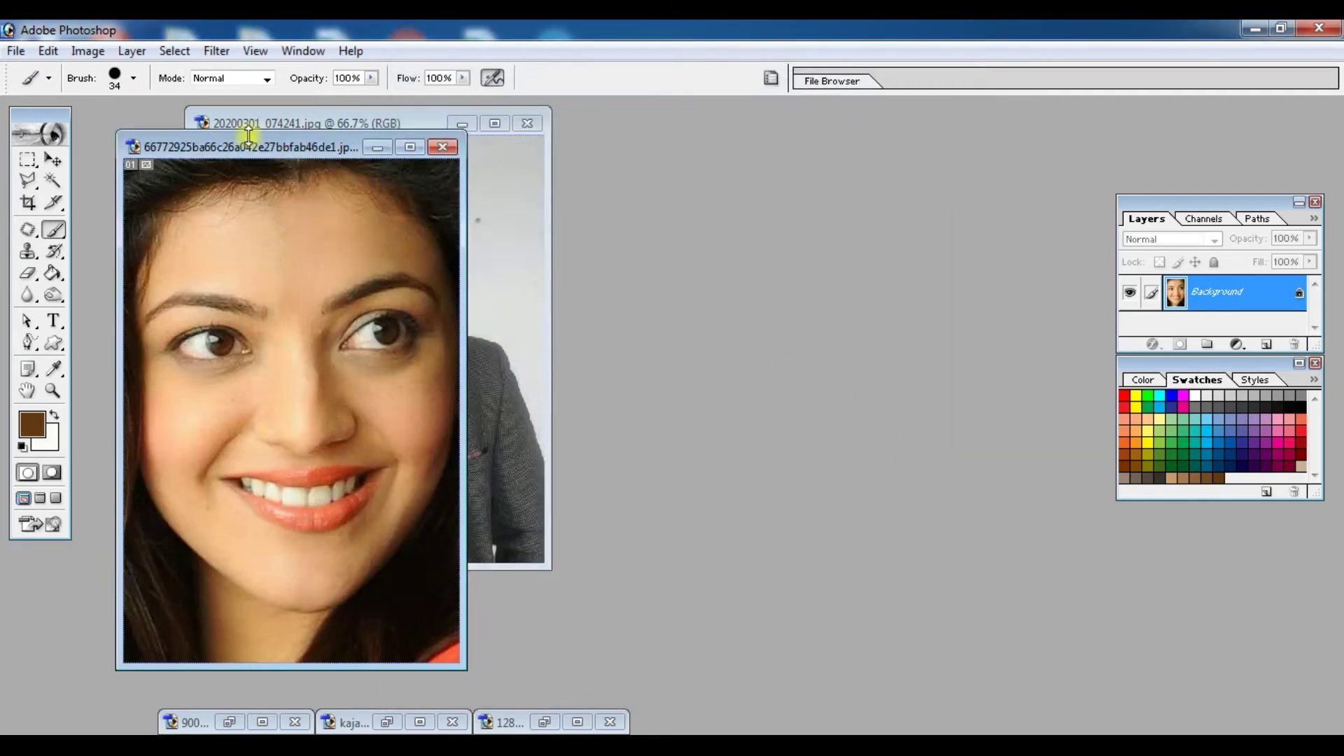
drag(249, 135, 788, 127)
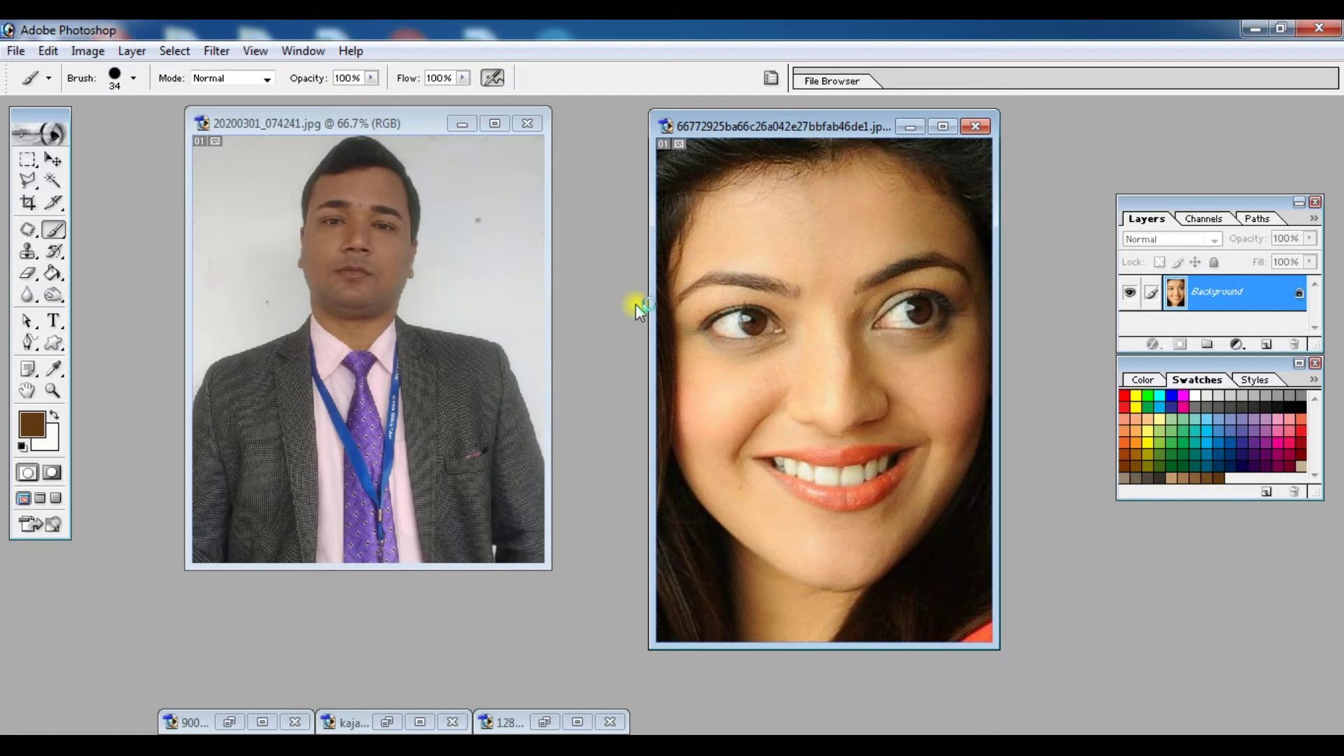
Sample the woman's forehead skin tone and set brush opacity 25% and flow 20%.
alt+click(808, 258)
alt+click(815, 245)
click(371, 77)
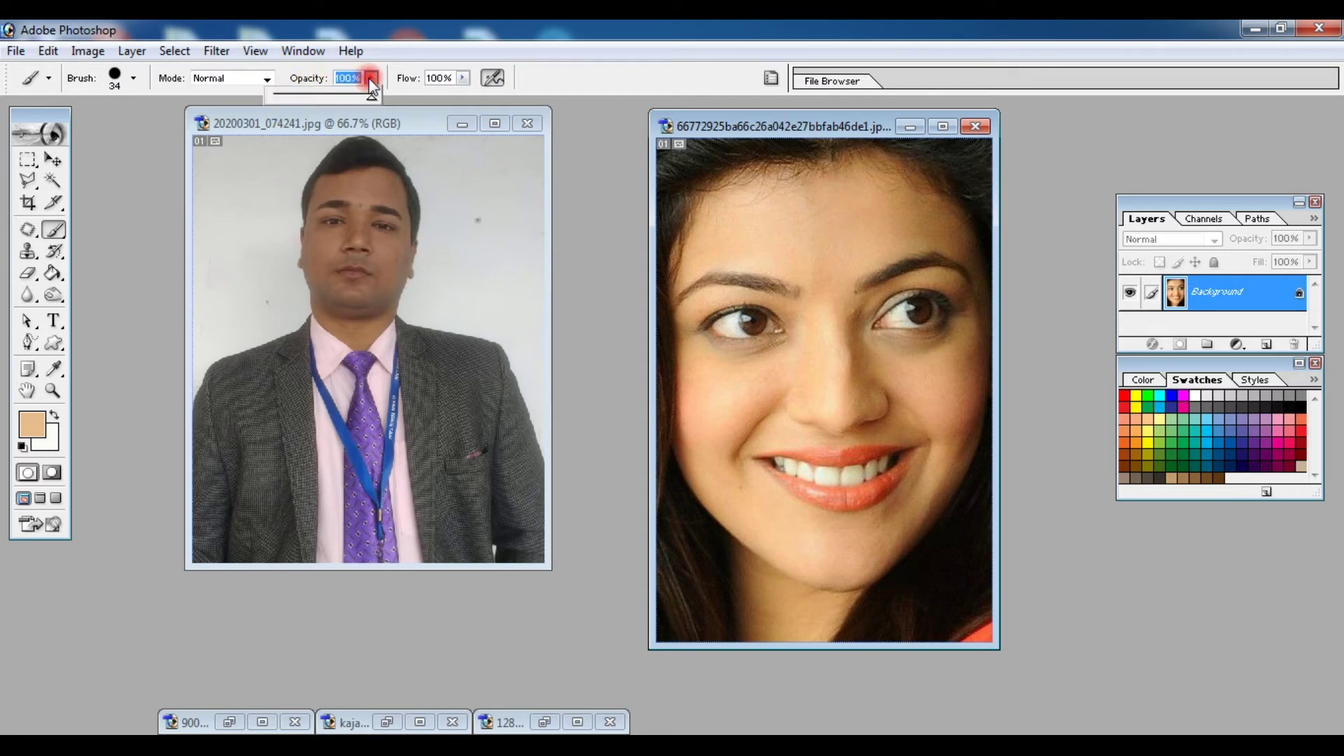
click(289, 95)
click(462, 78)
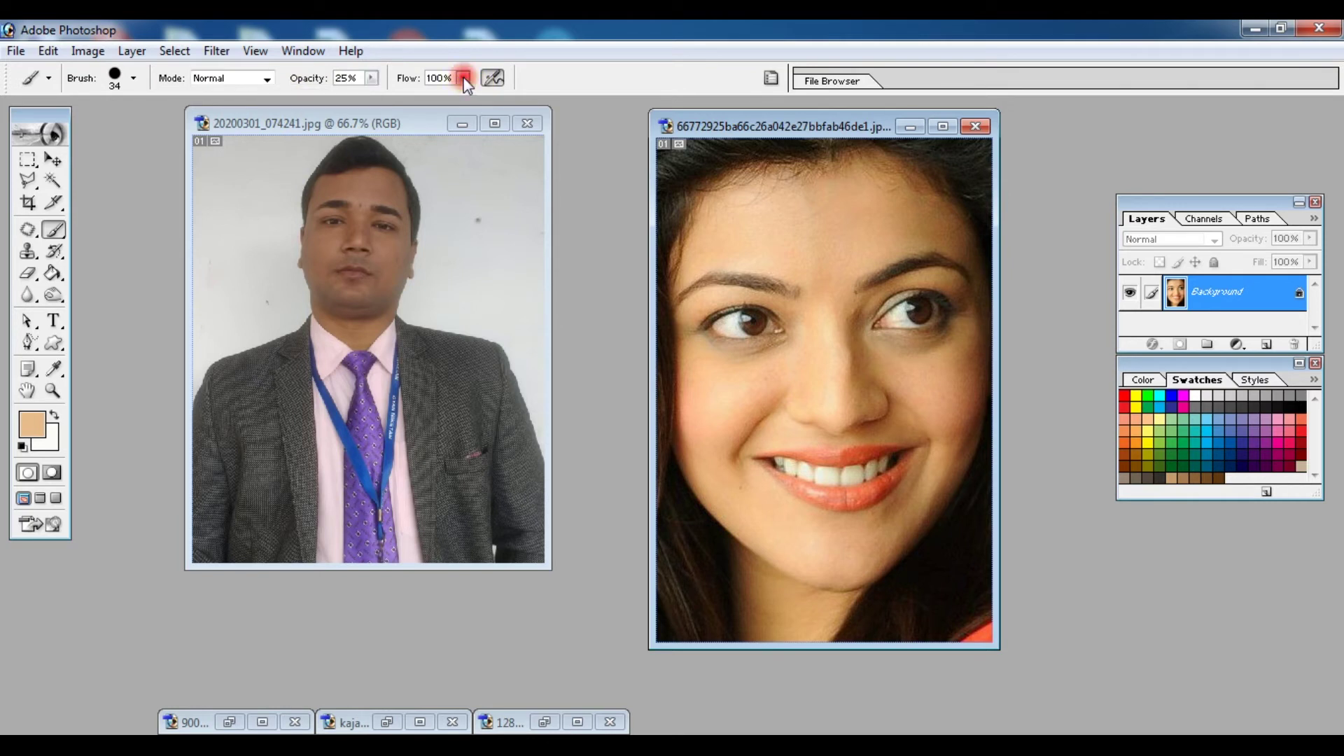
click(386, 95)
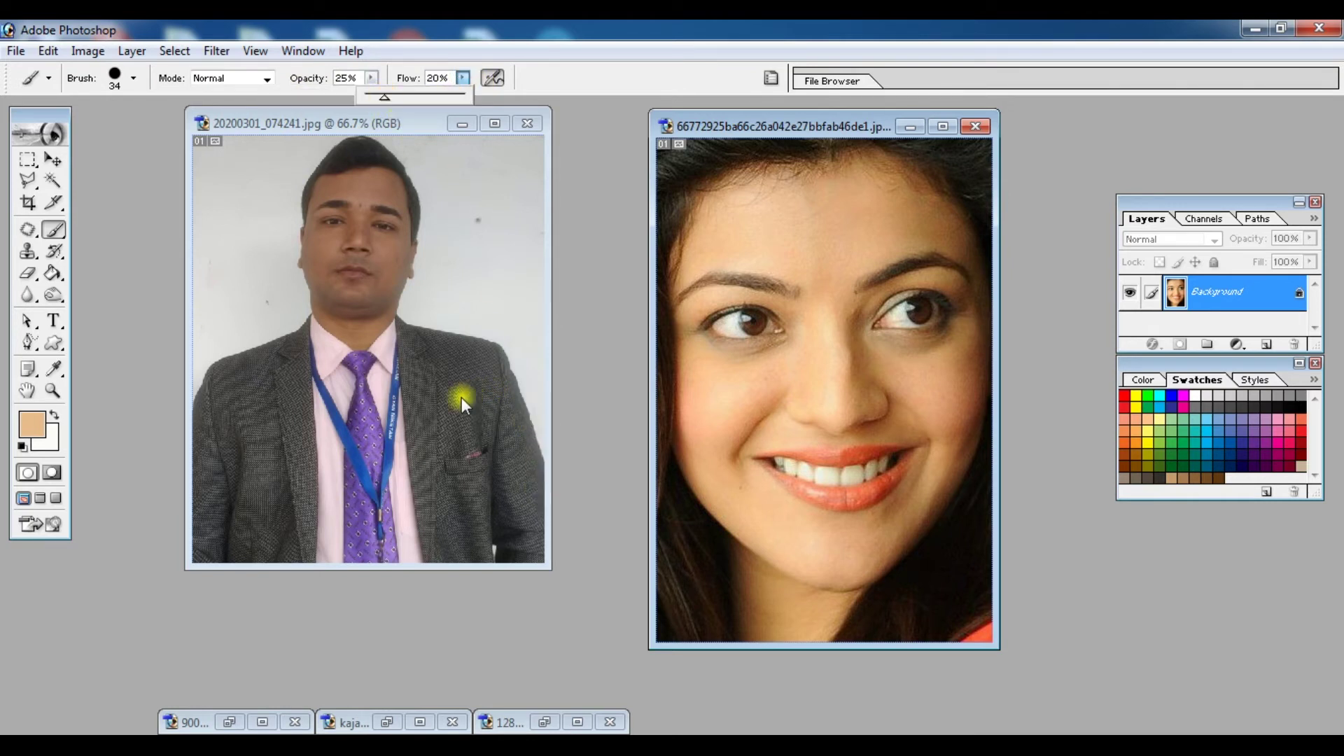
key(ctrl+plus)
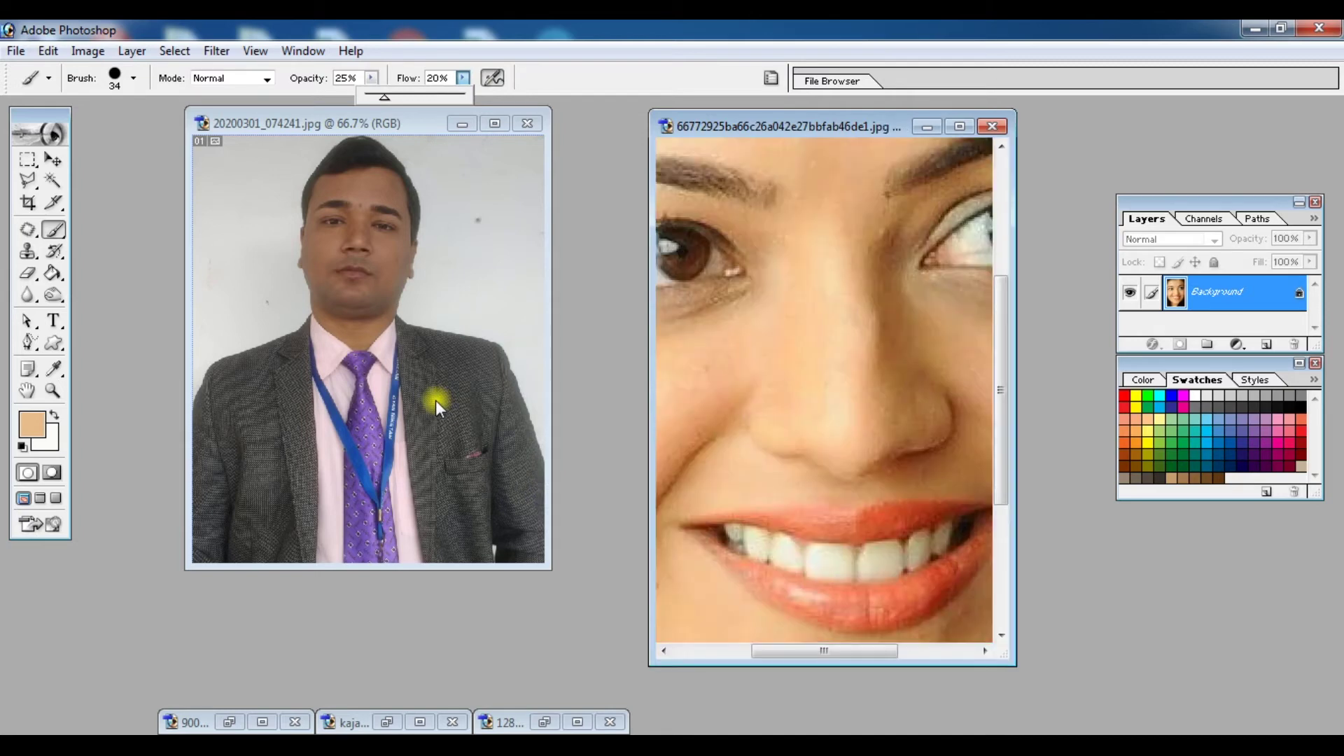
click(335, 123)
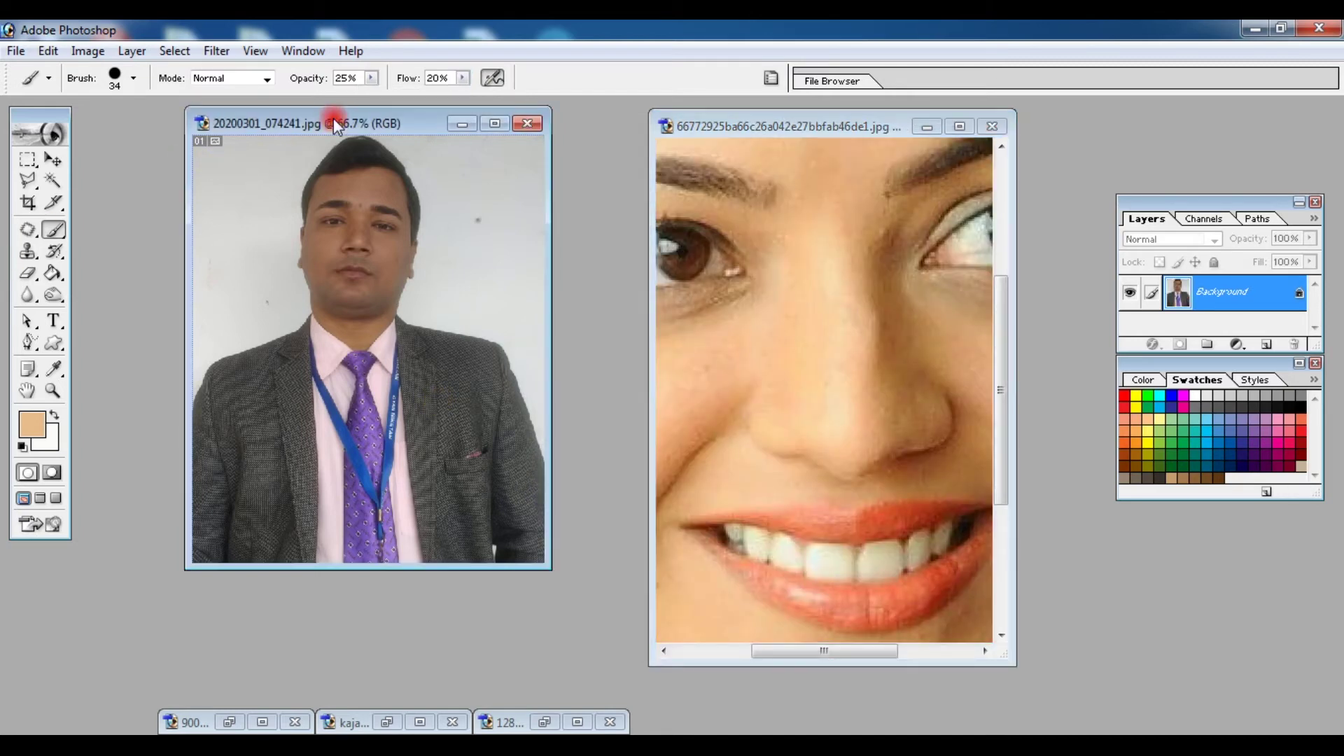
Zoom the man's photo to 200% and shrink the brush to 18 px.
key(ctrl+plus)
key(ctrl+plus)
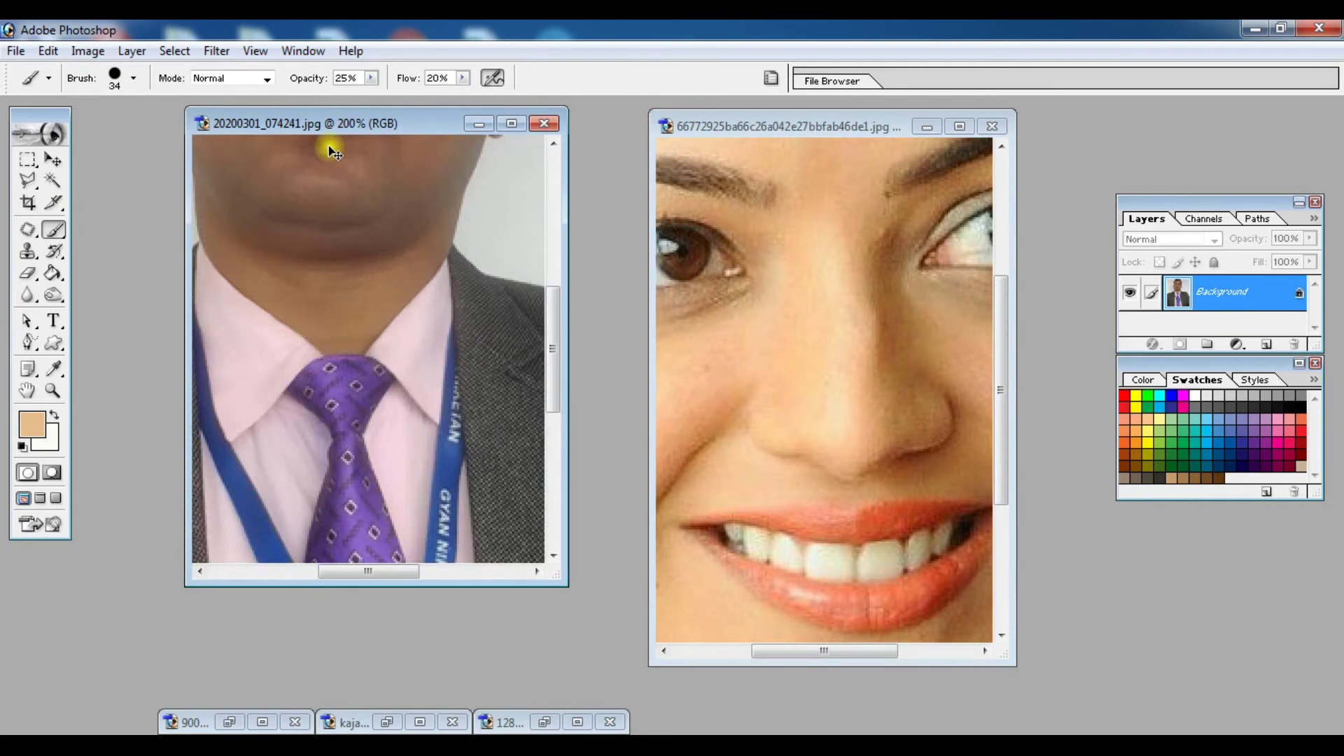
scroll(329, 349, up, 1)
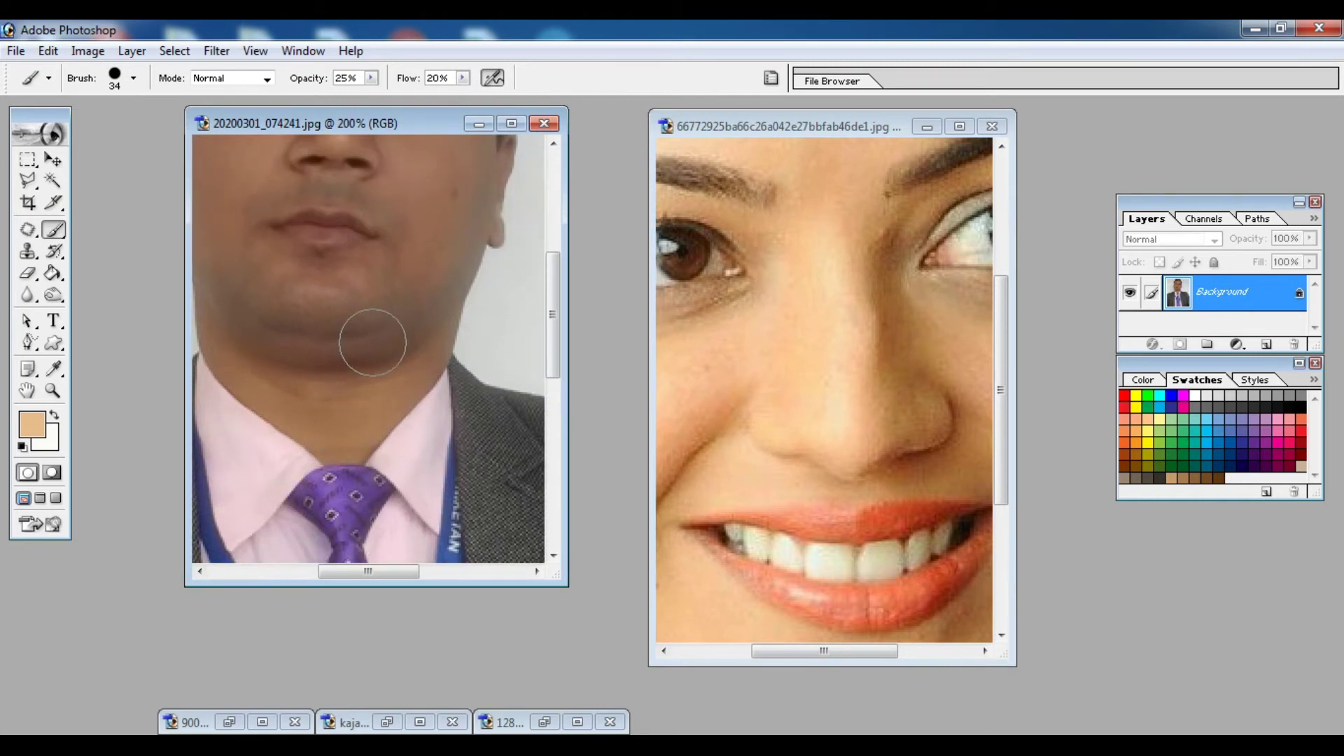
scroll(366, 336, up, 2)
scroll(392, 329, up, 2)
scroll(401, 277, up, 1)
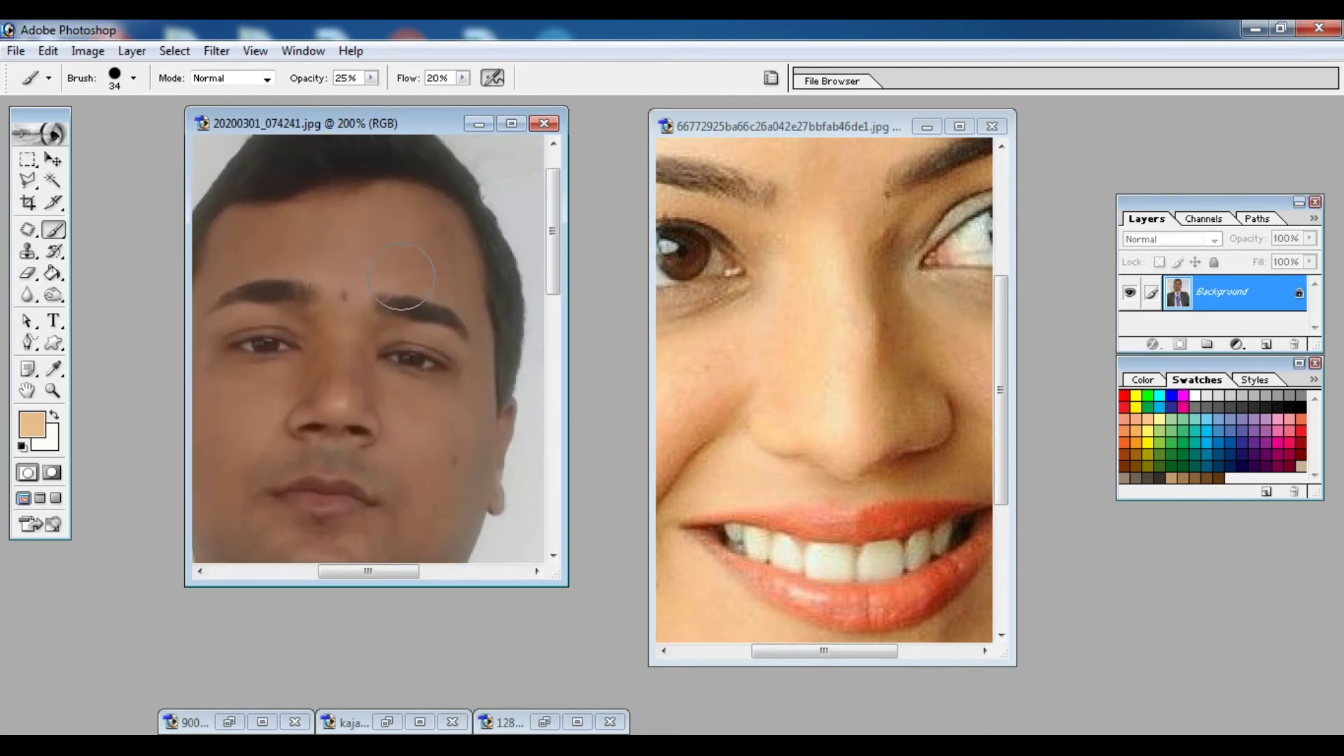
right_click(370, 248)
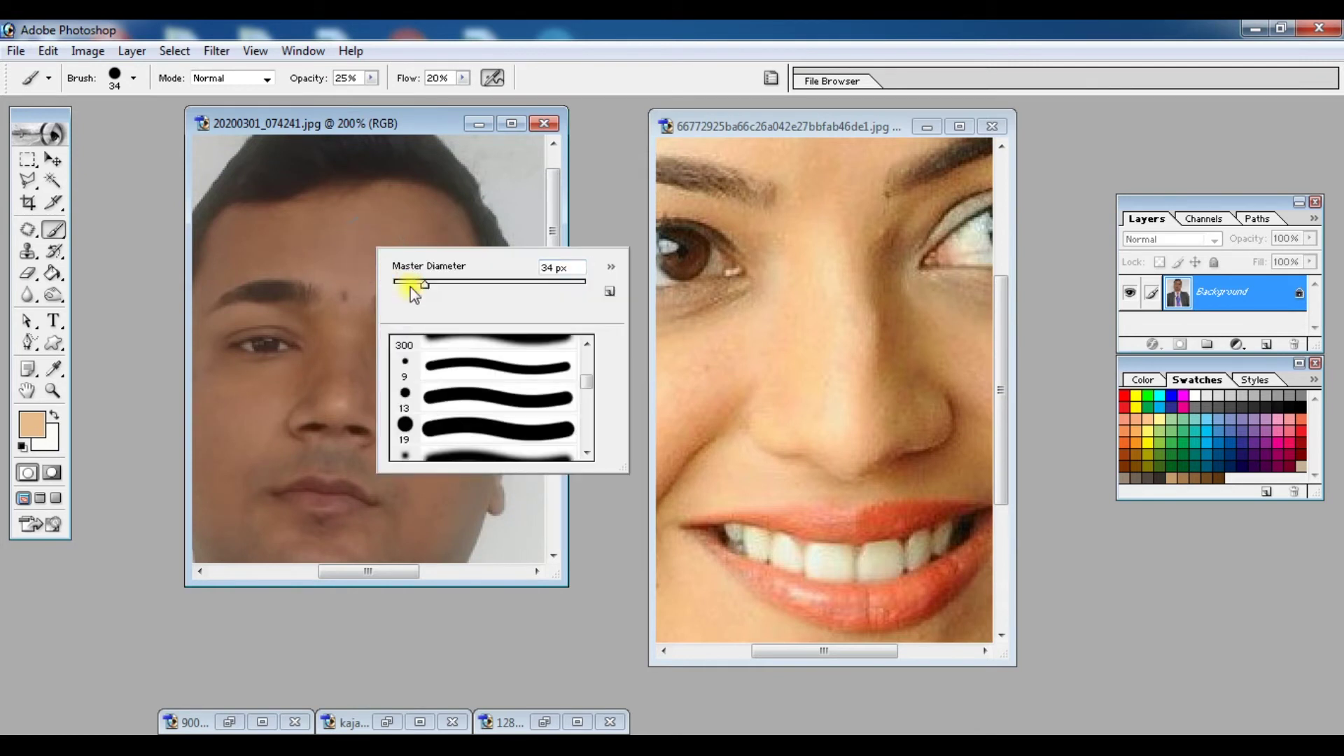
drag(413, 284, 409, 284)
key(Return)
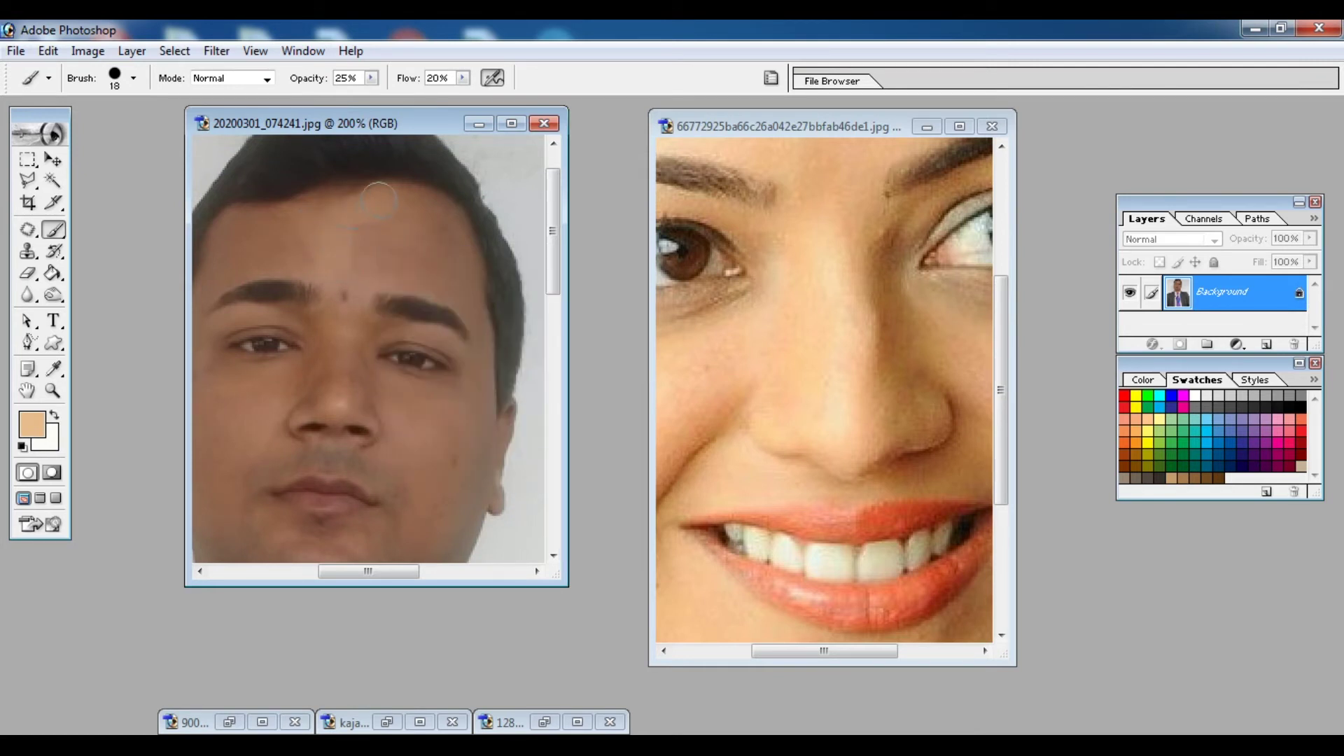
Paint skin tone over both cheeks, the upper lip and the jawline, zooming to 300%.
drag(460, 256, 483, 462)
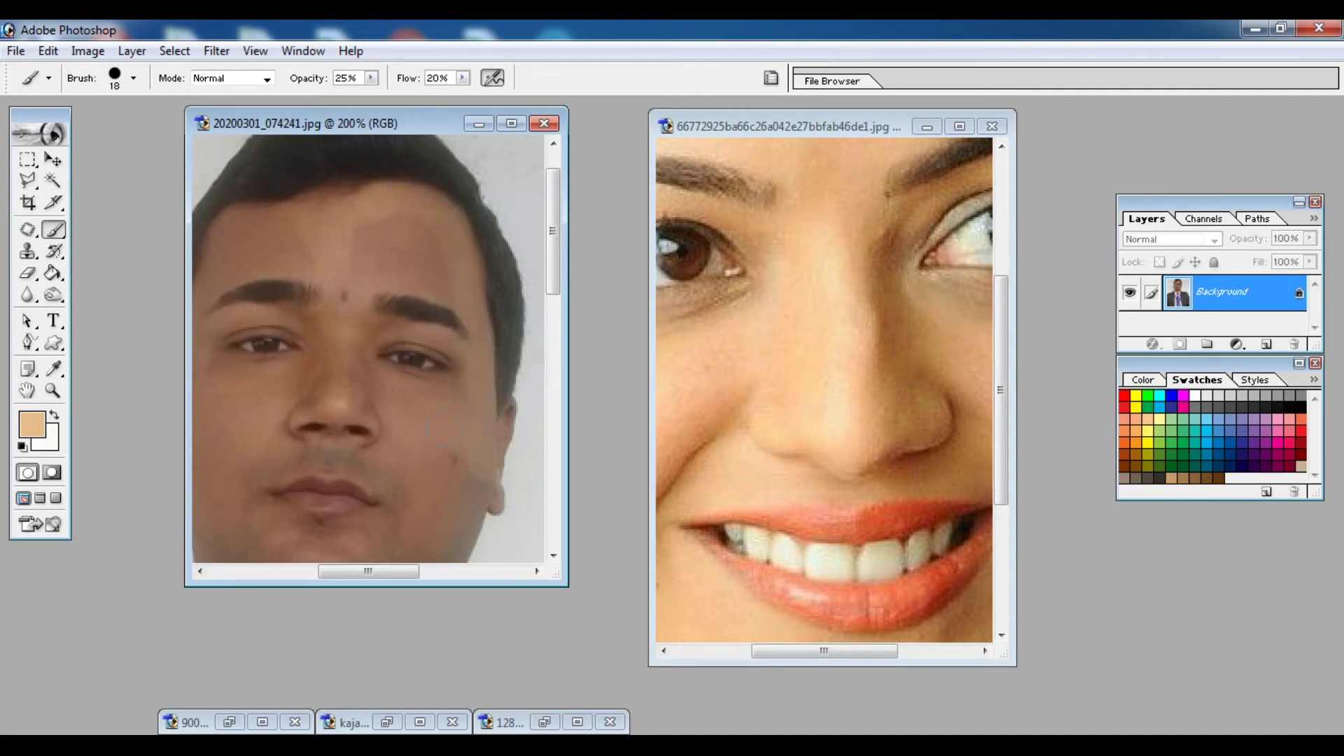
mouse_move(390, 390)
mouse_down()
mouse_move(459, 396)
mouse_move(382, 268)
mouse_move(314, 263)
mouse_move(247, 226)
mouse_move(247, 258)
mouse_up()
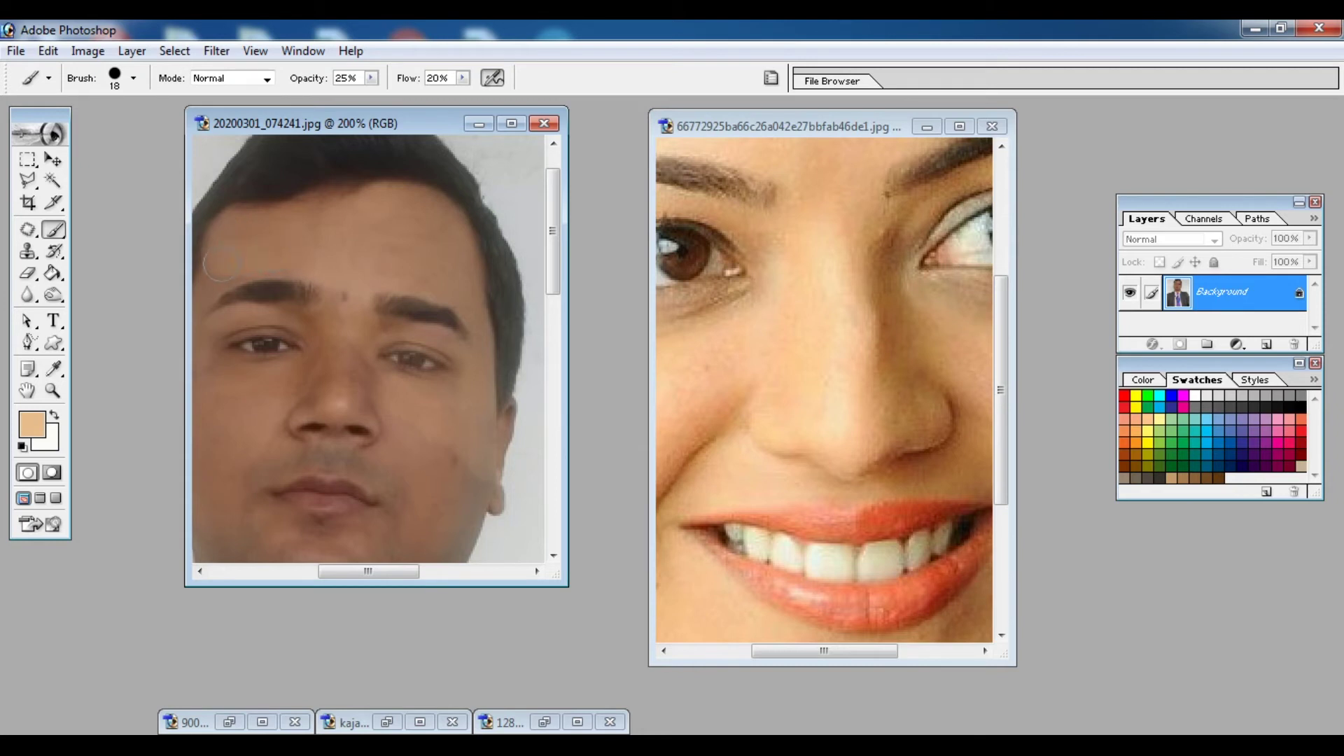
mouse_move(208, 365)
mouse_down()
mouse_move(280, 357)
mouse_move(309, 407)
mouse_move(357, 428)
mouse_move(245, 493)
mouse_up()
mouse_move(365, 433)
mouse_down()
mouse_move(395, 504)
mouse_move(302, 480)
mouse_up()
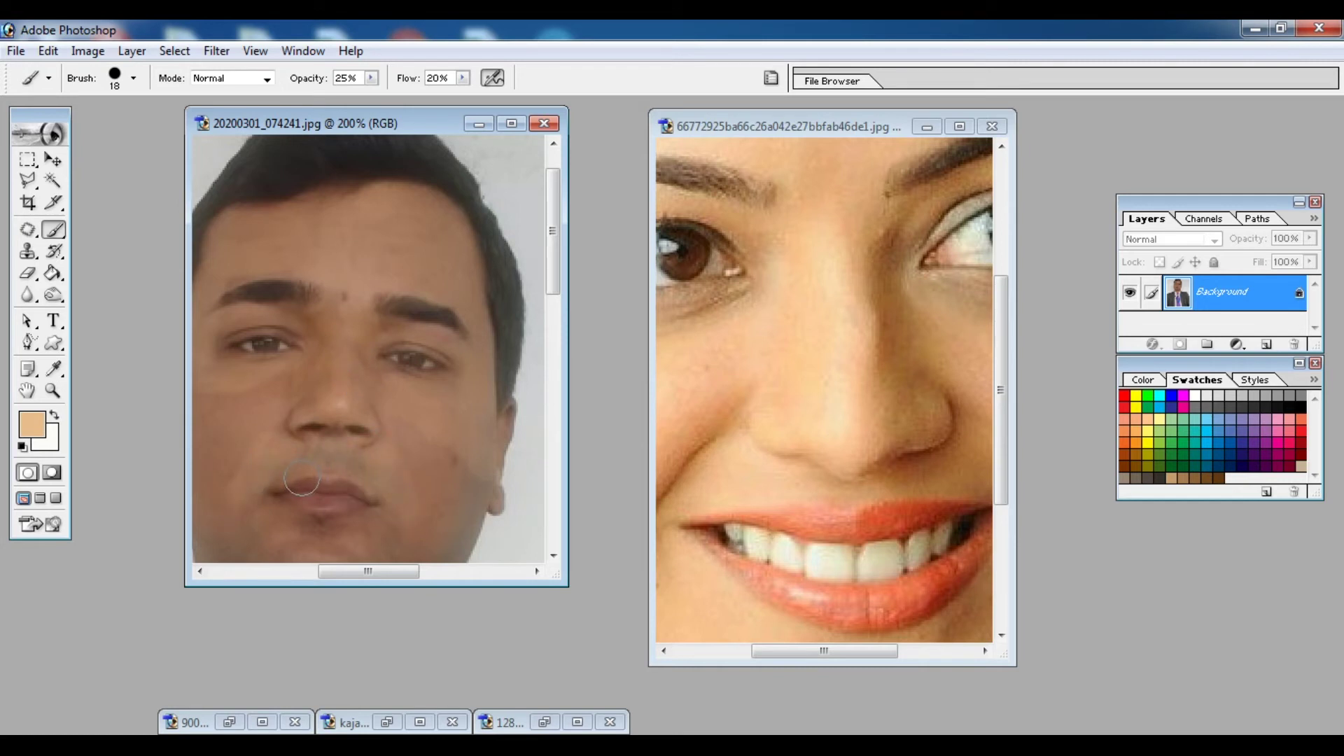
scroll(330, 448, down, 2)
scroll(330, 448, down, 1)
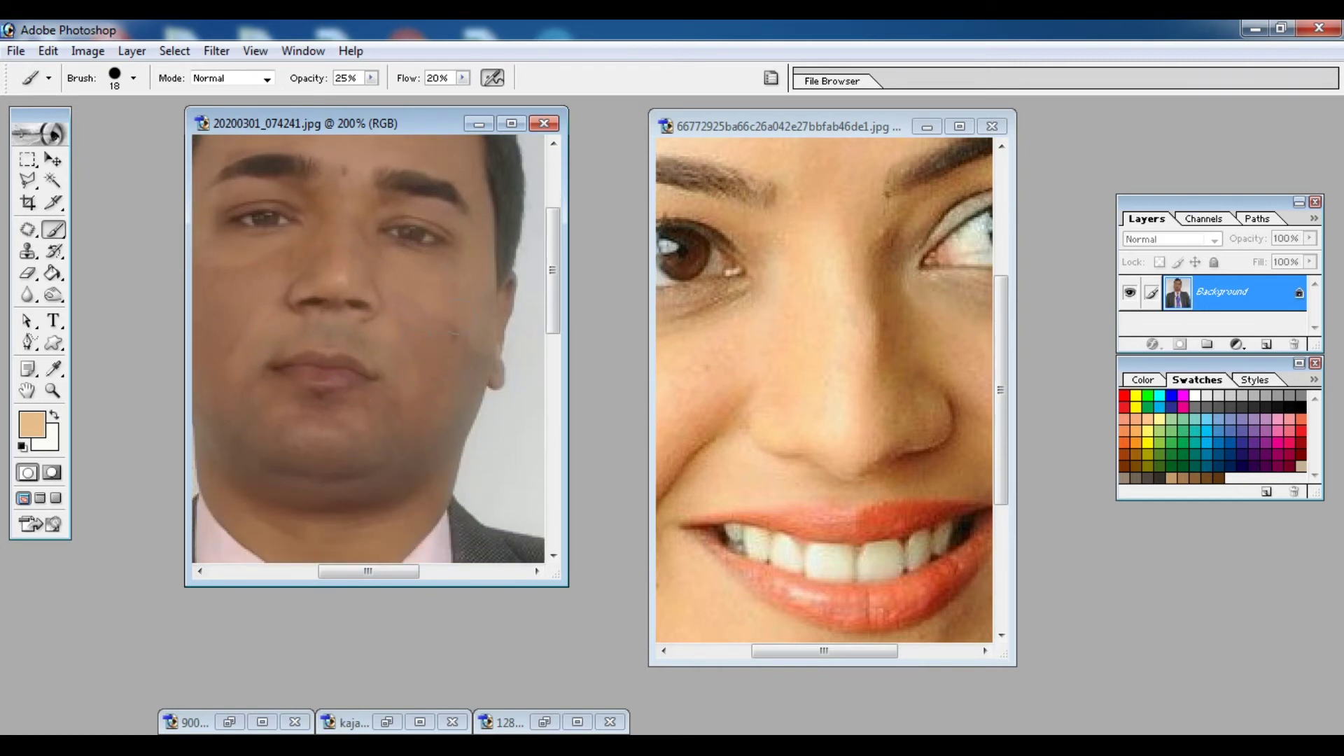
drag(454, 346, 492, 424)
key(ctrl+plus)
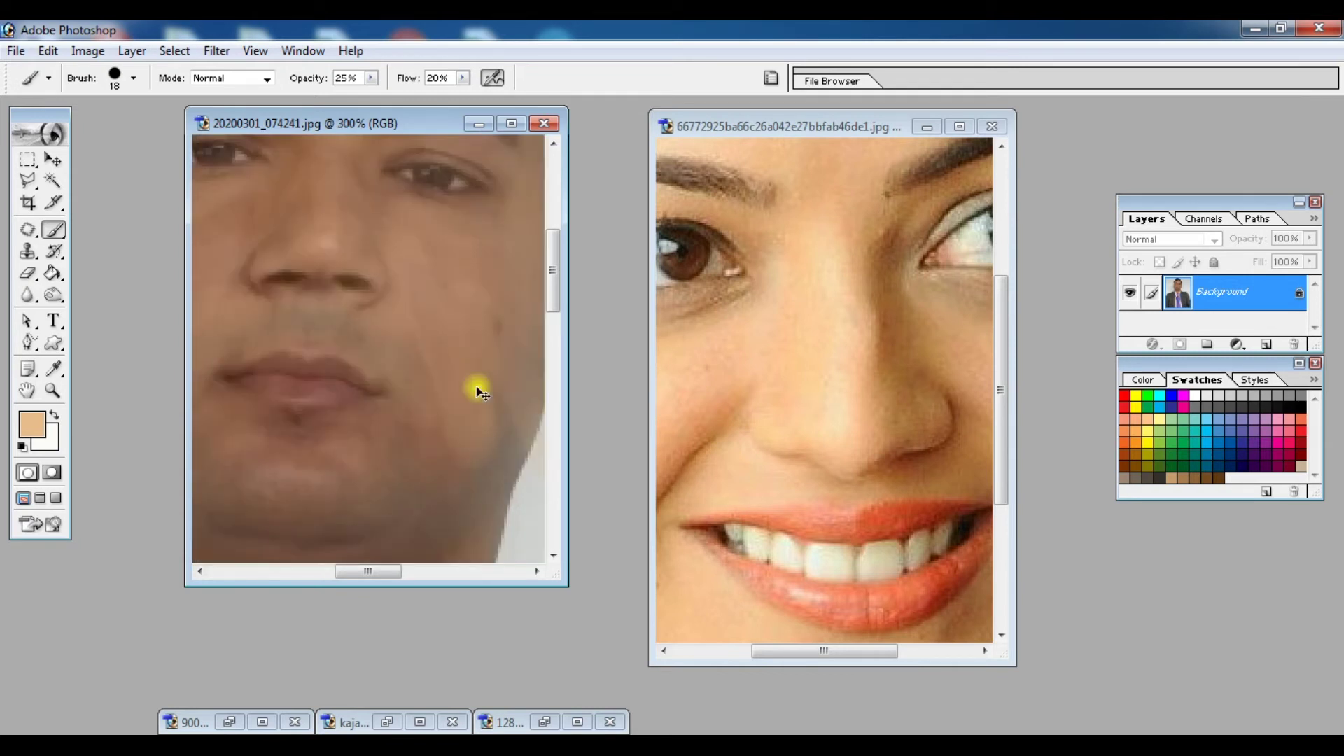
mouse_move(476, 388)
mouse_down()
mouse_move(481, 465)
mouse_move(400, 410)
mouse_move(378, 483)
mouse_up()
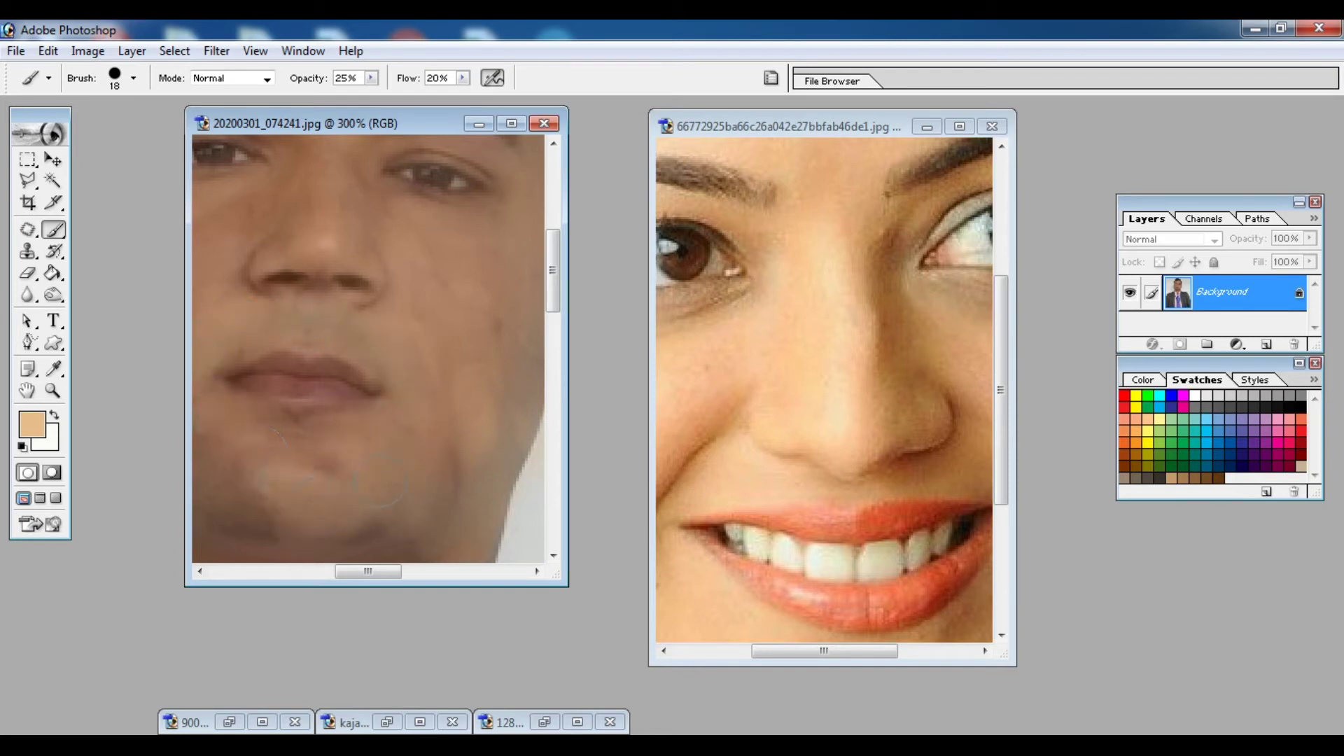
Lighten the chin, jaw shadow and neck with the sampled skin tone.
scroll(365, 426, down, 2)
scroll(378, 445, down, 1)
scroll(417, 390, down, 1)
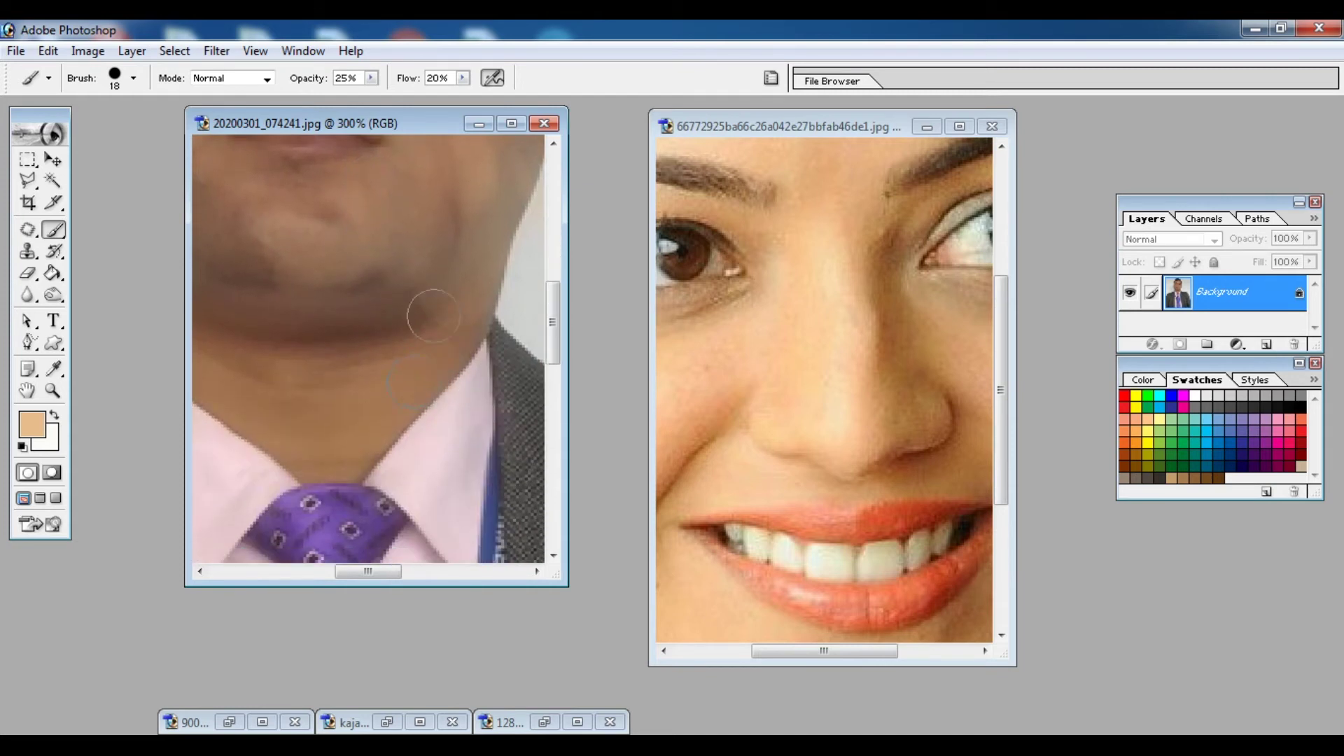
mouse_move(397, 289)
mouse_down()
mouse_move(427, 329)
mouse_move(458, 306)
mouse_up()
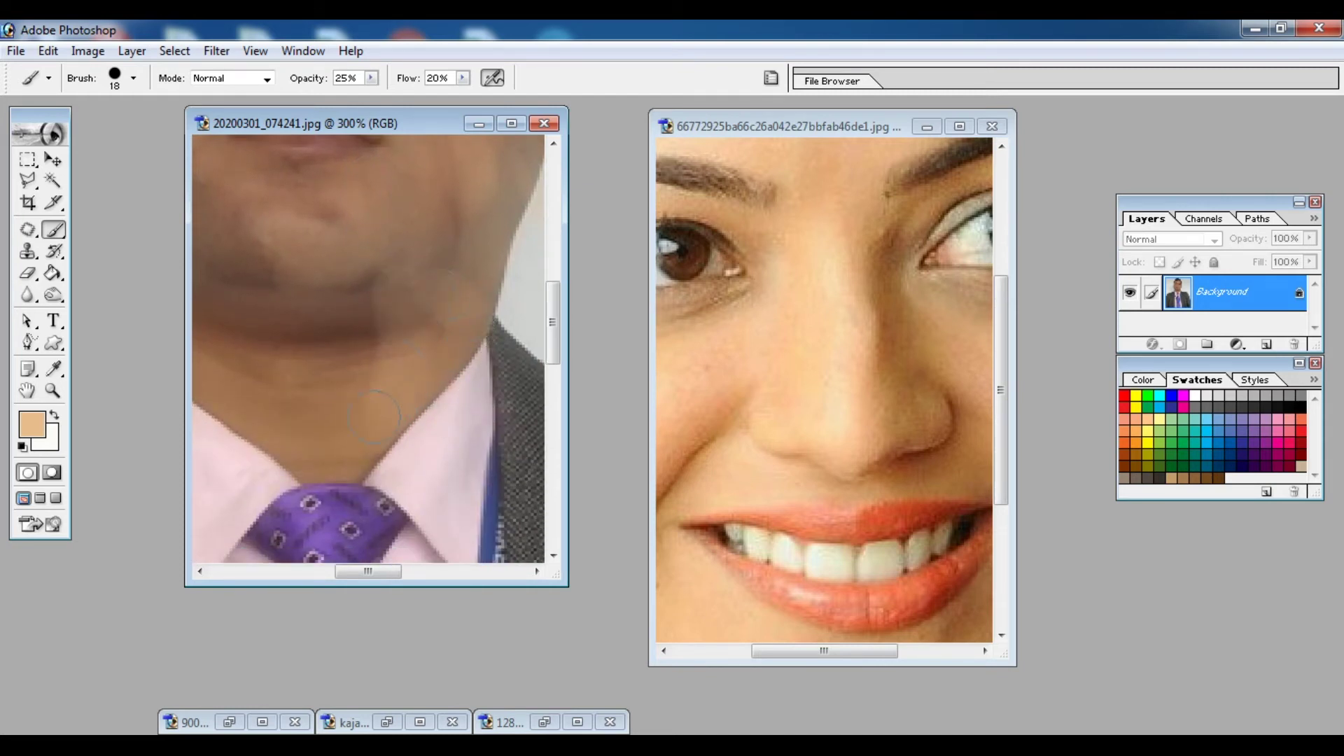
mouse_move(324, 458)
mouse_down()
mouse_move(360, 276)
mouse_move(446, 319)
mouse_up()
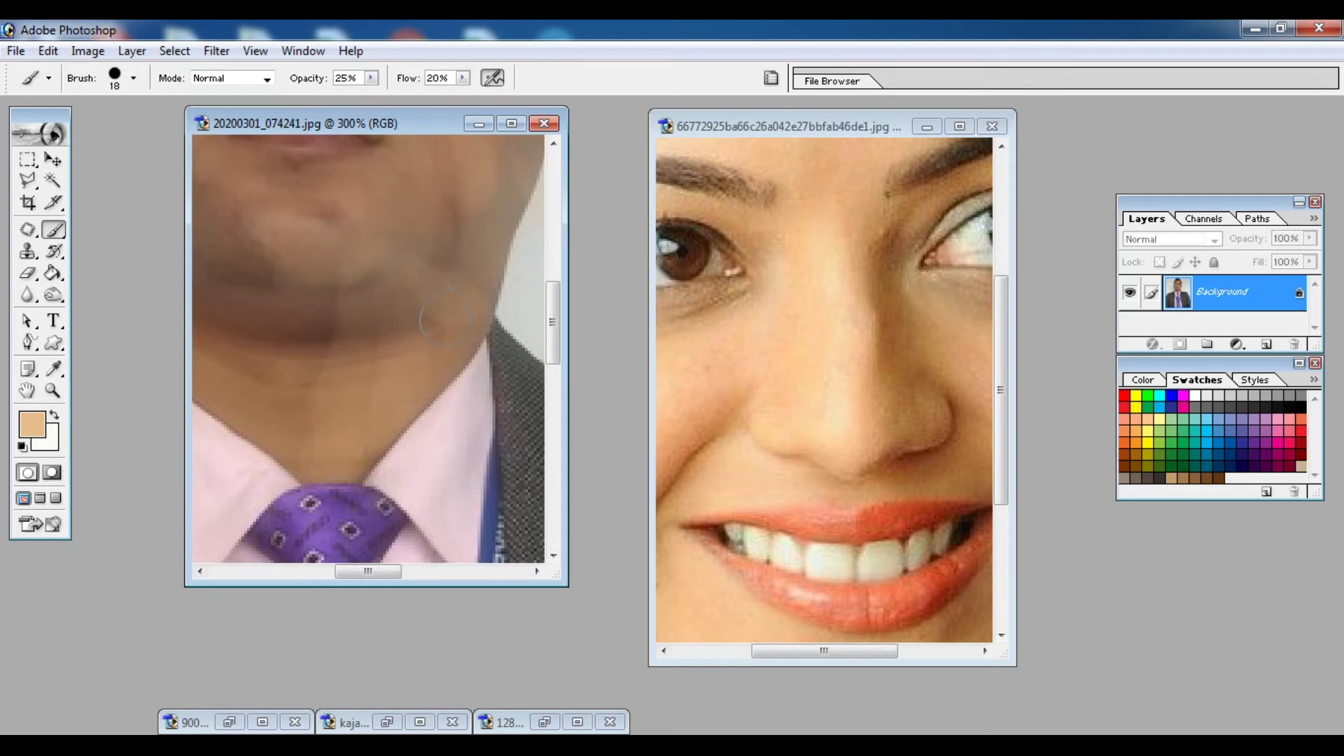
drag(308, 329, 301, 413)
mouse_move(270, 350)
mouse_down()
mouse_move(288, 300)
mouse_move(265, 406)
mouse_up()
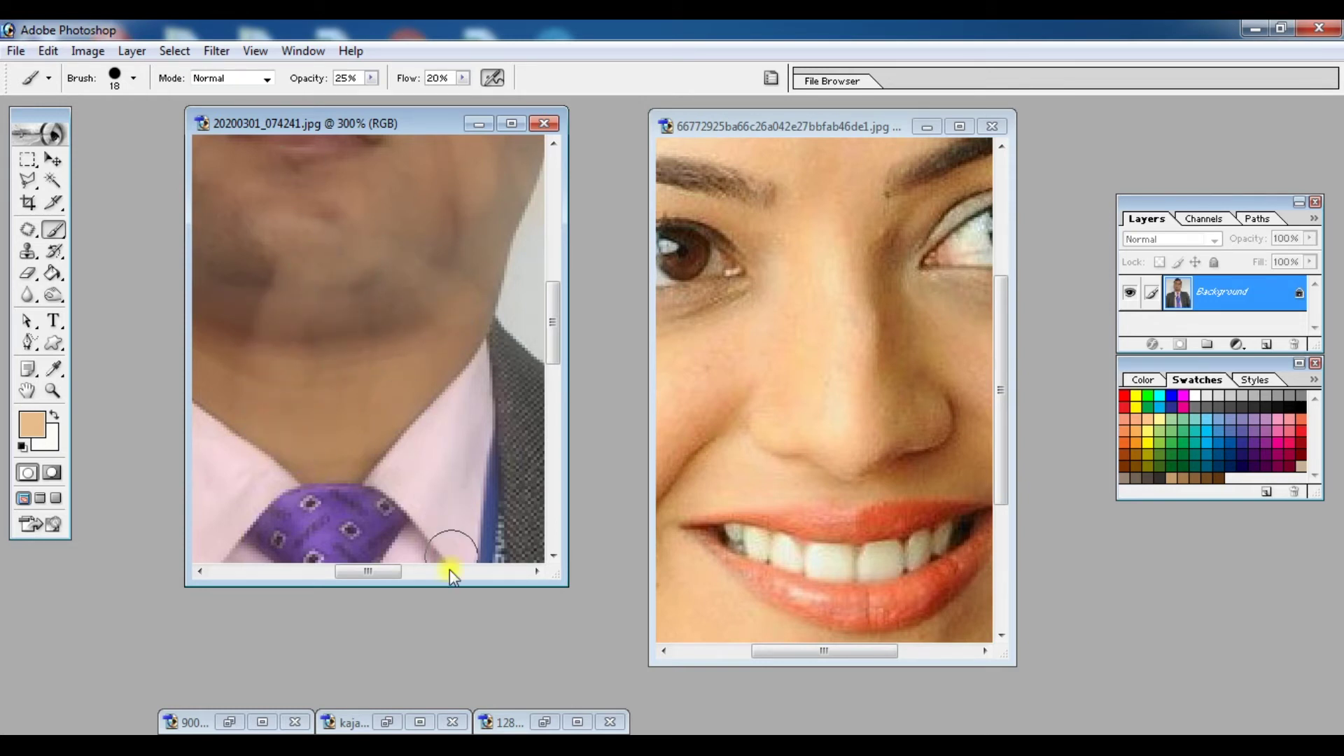
drag(382, 574, 348, 571)
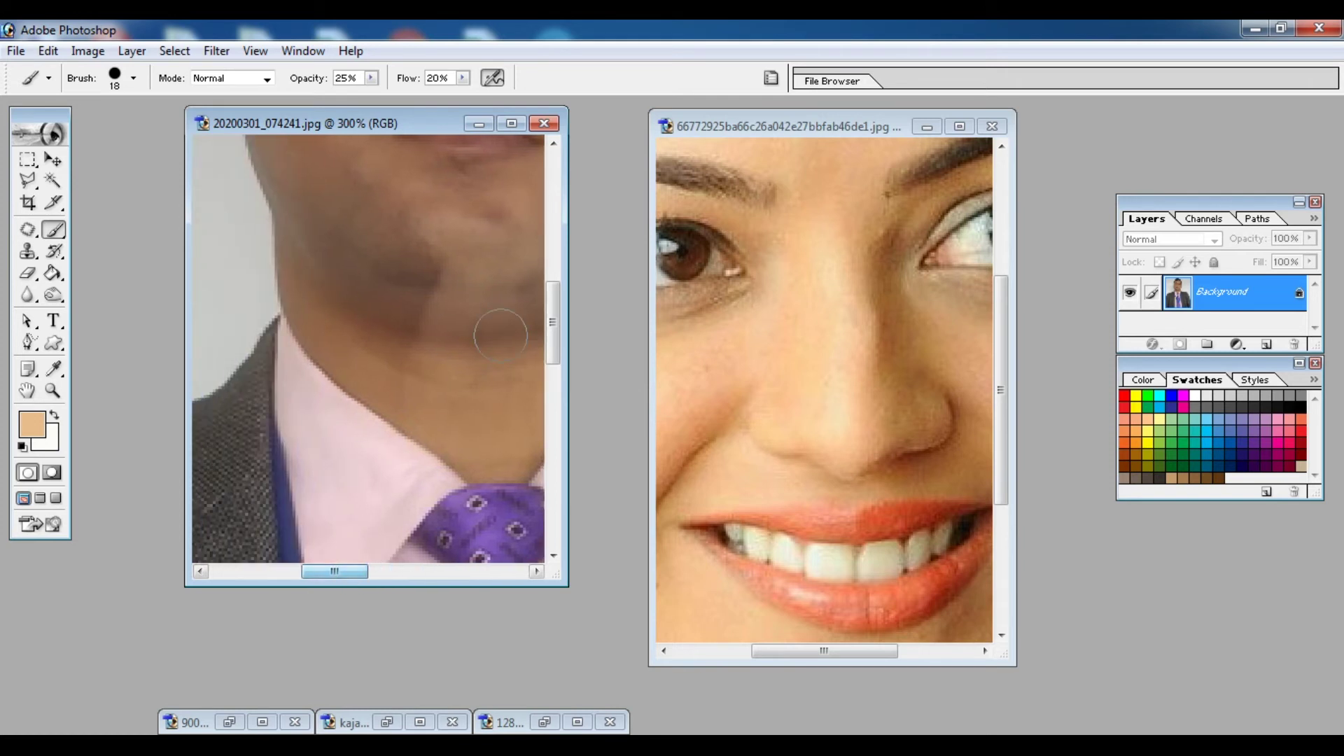
mouse_move(414, 270)
mouse_down()
mouse_move(312, 186)
mouse_move(285, 261)
mouse_move(301, 347)
mouse_move(354, 300)
mouse_move(343, 224)
mouse_move(344, 305)
mouse_up()
mouse_move(367, 360)
mouse_down()
mouse_move(384, 264)
mouse_move(438, 284)
mouse_up()
Smooth the cheek beside the nose and the left cheek, then zoom back to 100%.
scroll(427, 310, up, 2)
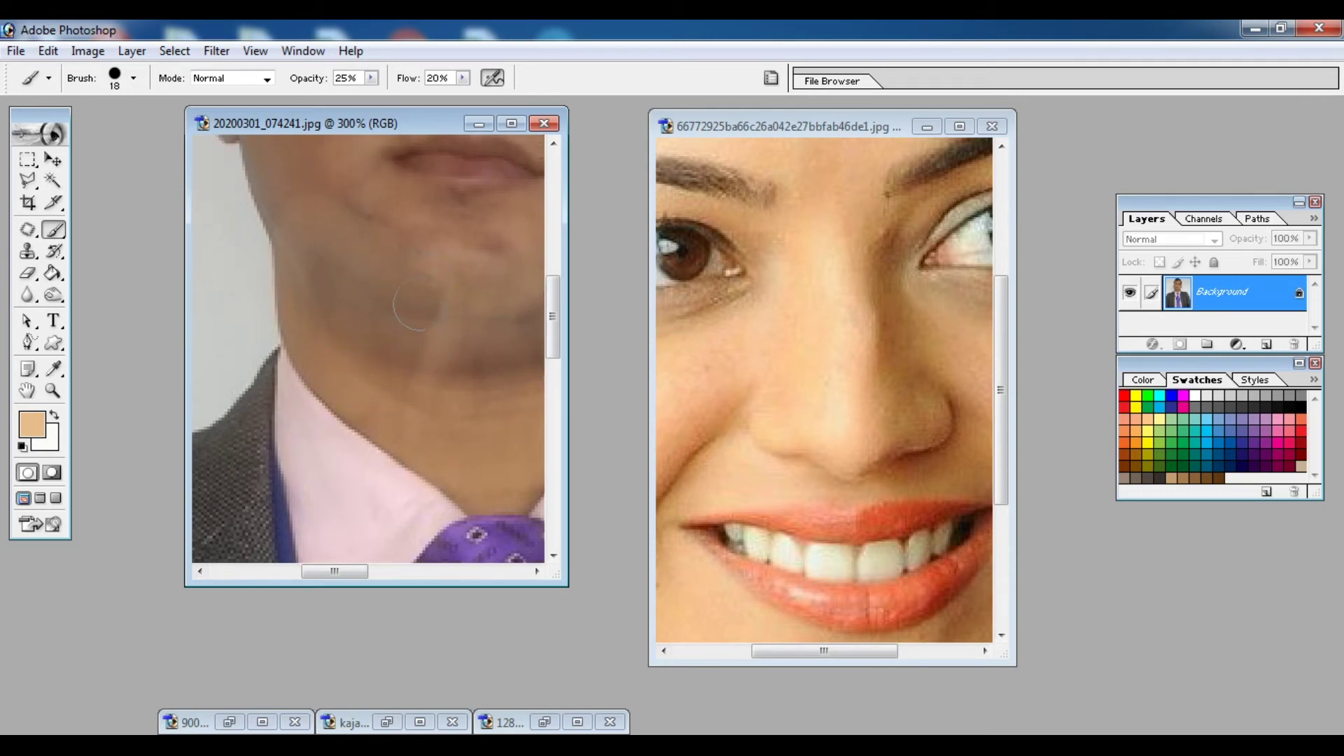
scroll(413, 318, up, 2)
scroll(401, 325, up, 2)
drag(450, 262, 331, 271)
mouse_move(251, 299)
mouse_down()
mouse_move(255, 402)
mouse_move(294, 459)
mouse_move(307, 323)
mouse_move(313, 419)
mouse_move(397, 291)
mouse_move(361, 319)
mouse_up()
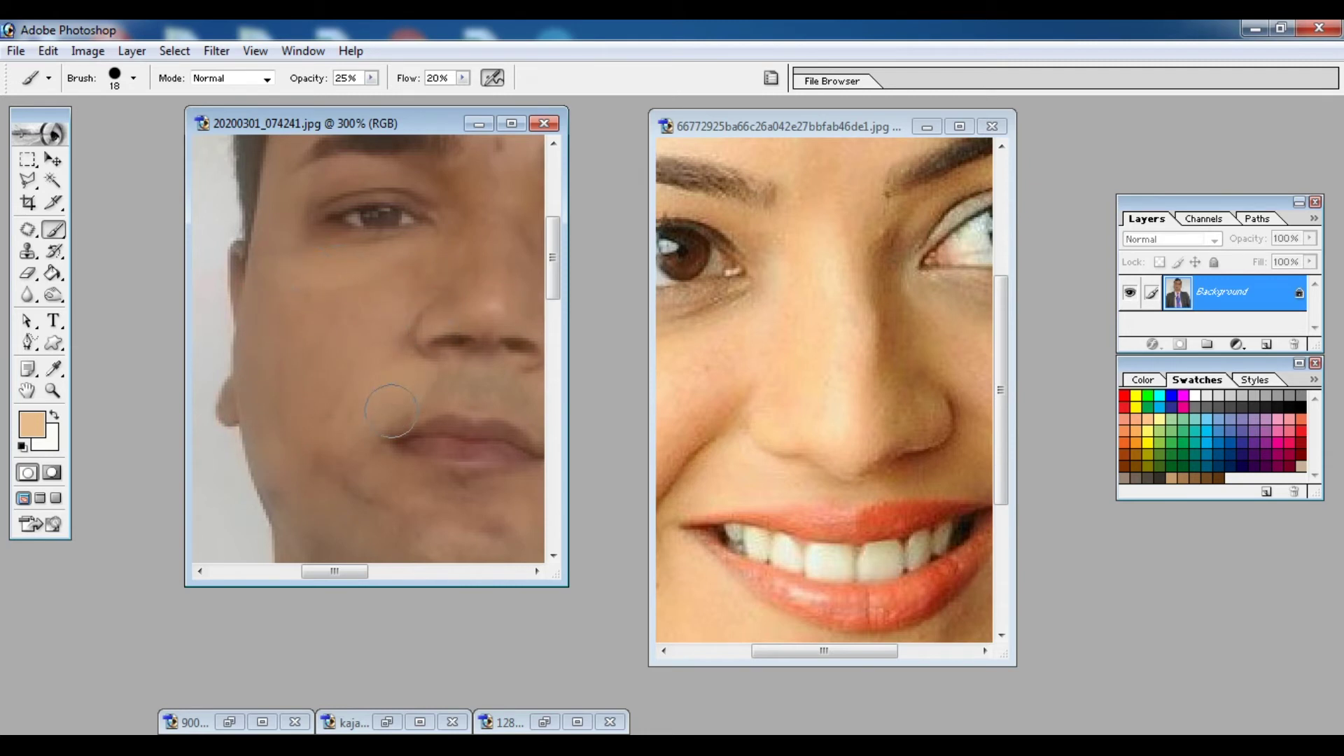
scroll(364, 329, up, 2)
scroll(402, 380, up, 1)
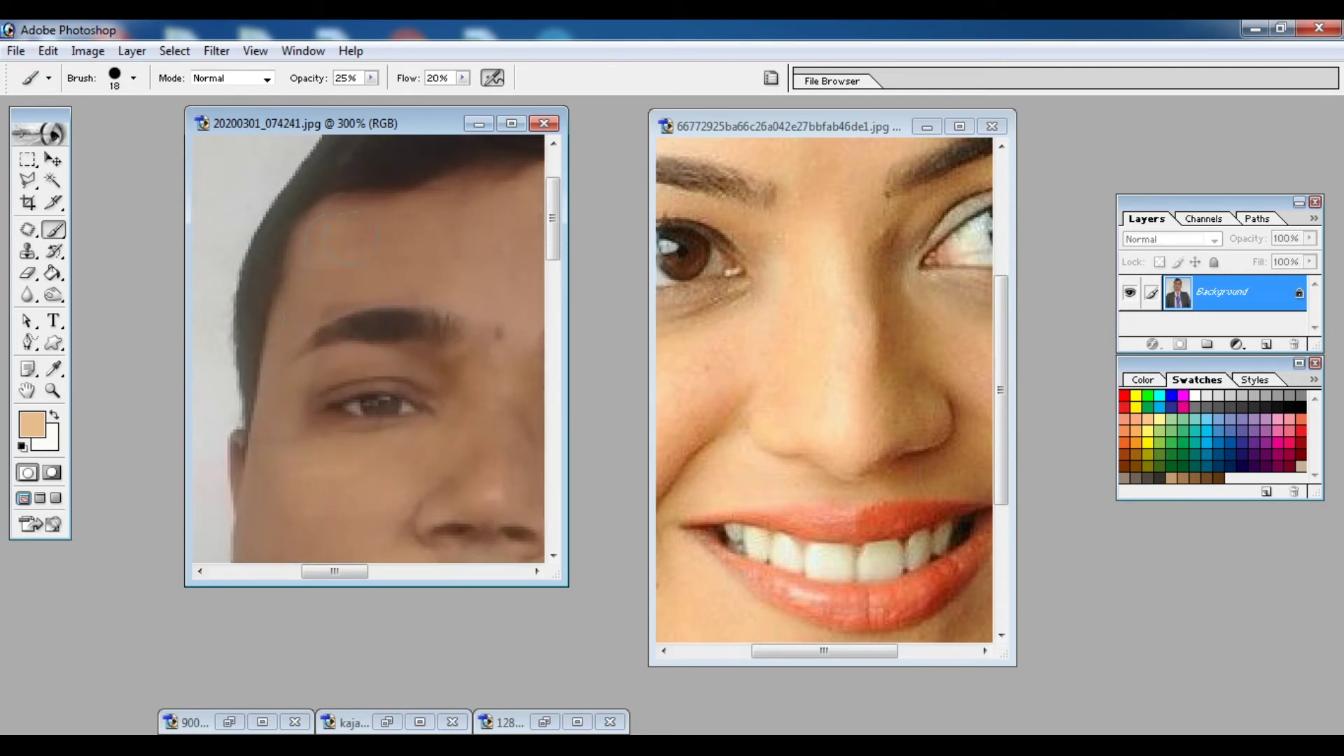
click(462, 266)
key(ctrl+minus)
key(ctrl+minus)
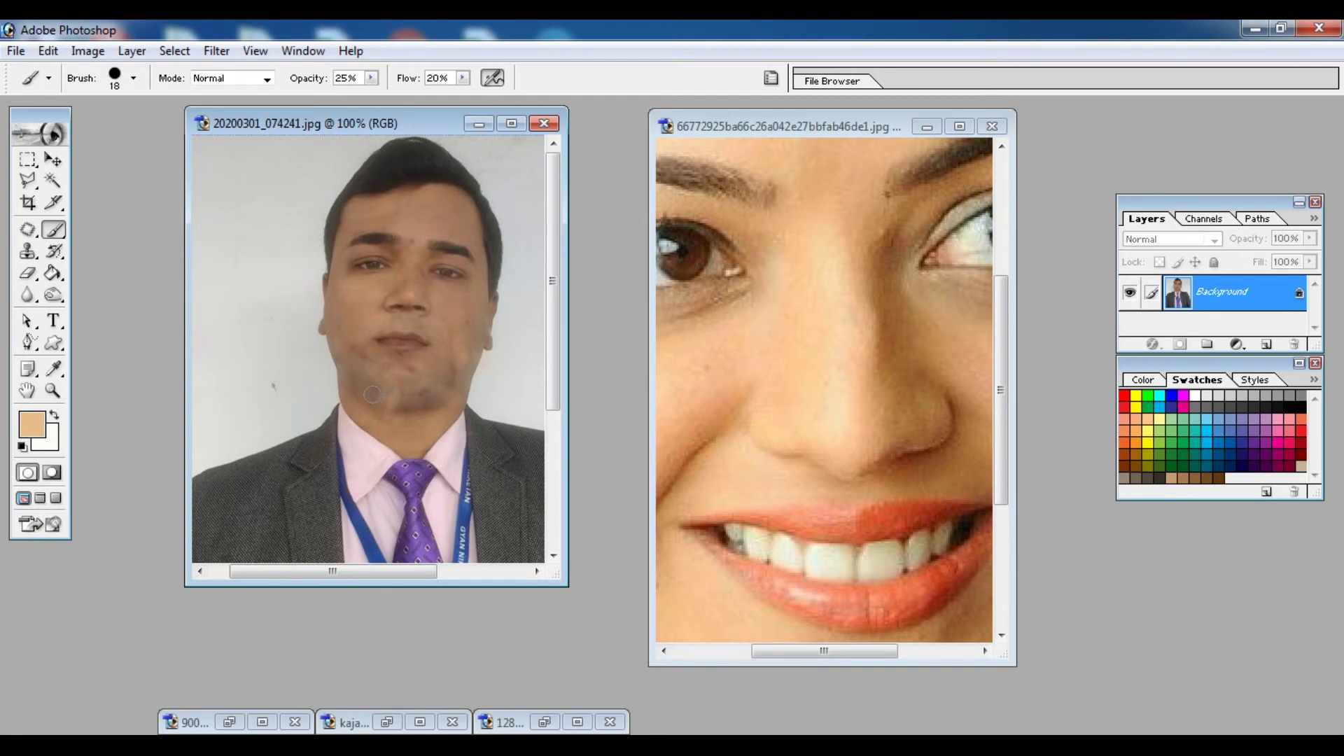
Set the brush to 13% opacity, 7% flow, and 41 px size.
click(372, 78)
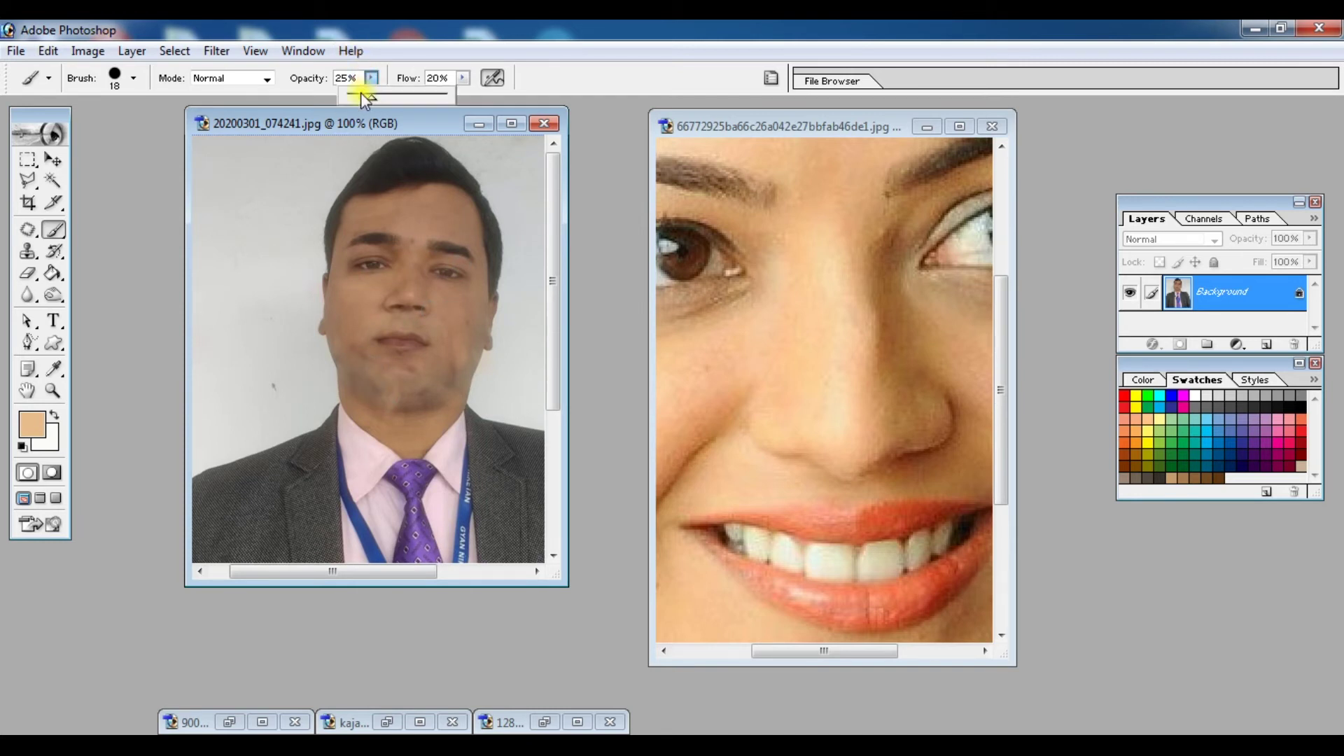
click(462, 79)
drag(463, 96, 450, 96)
click(417, 239)
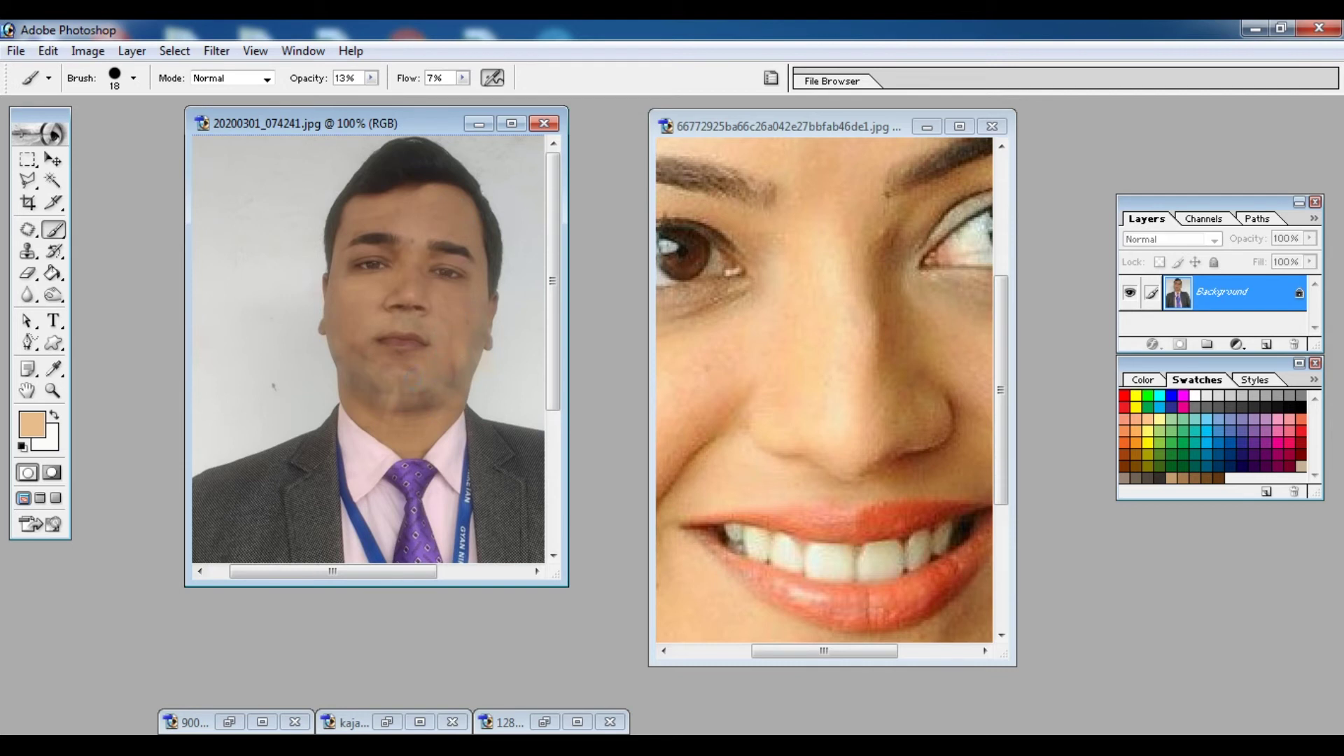
right_click(452, 347)
drag(489, 378, 495, 378)
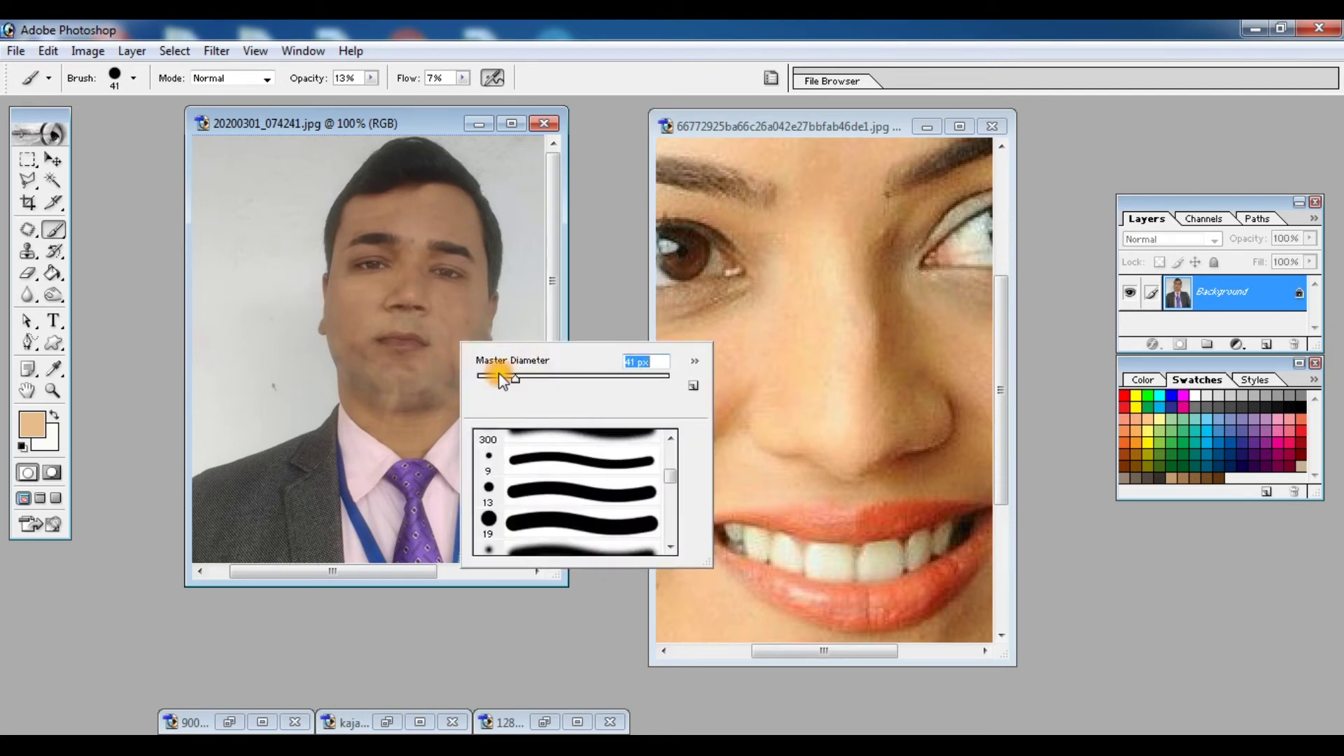
key(Return)
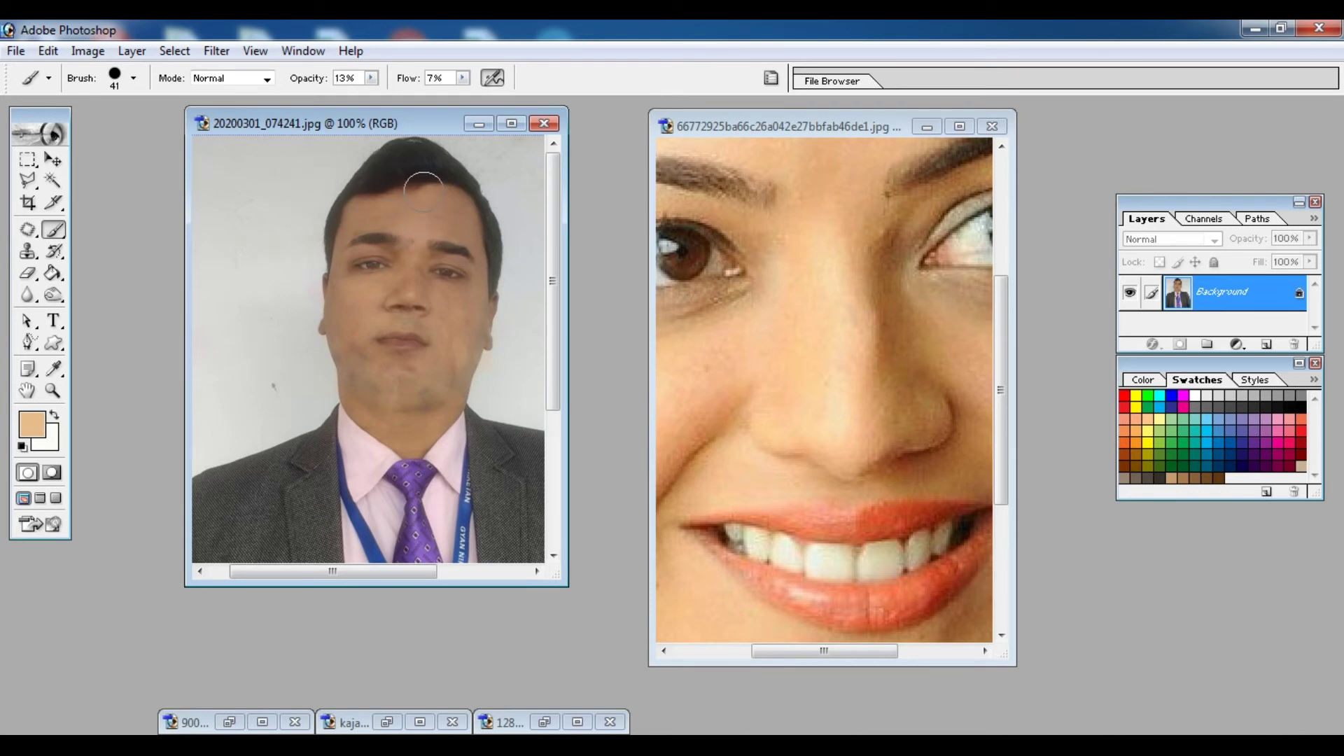
With a 17 px black brush, faintly trace the man's hairline, temple and hair edges.
right_click(395, 219)
drag(442, 256, 437, 256)
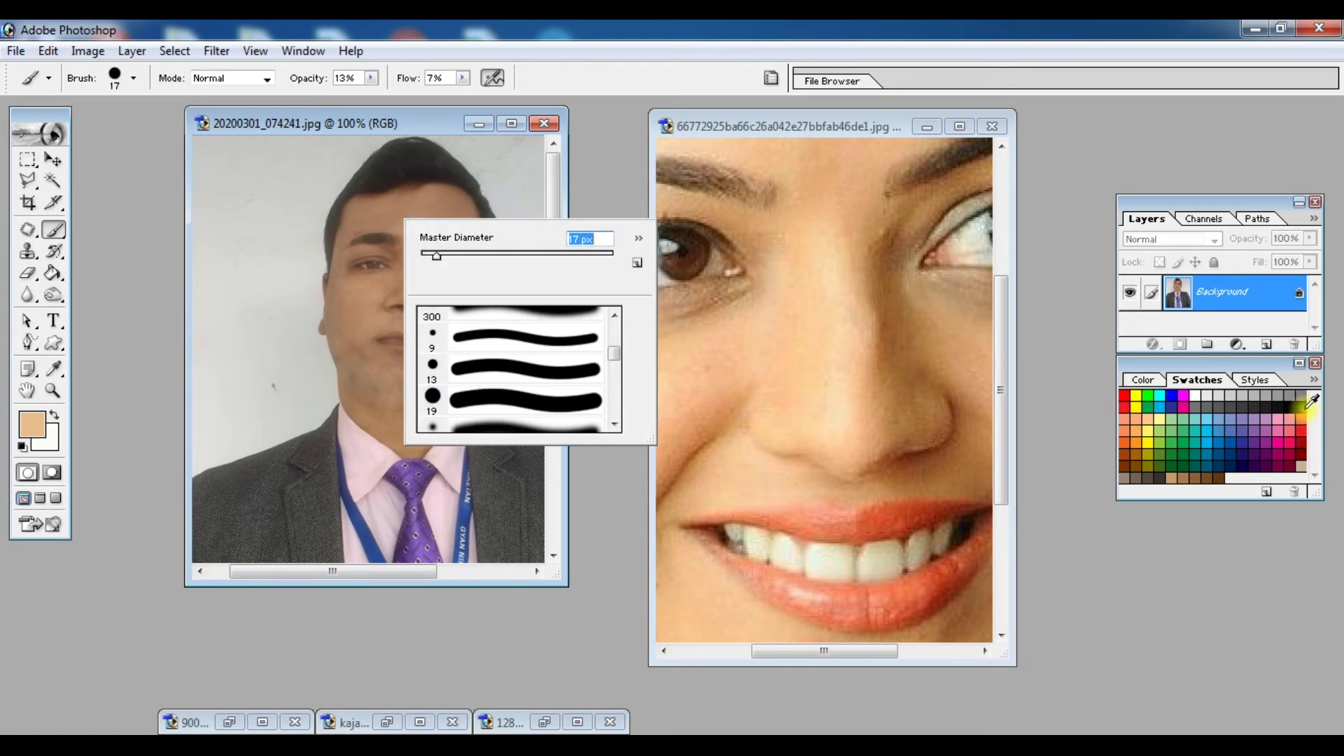
click(1296, 406)
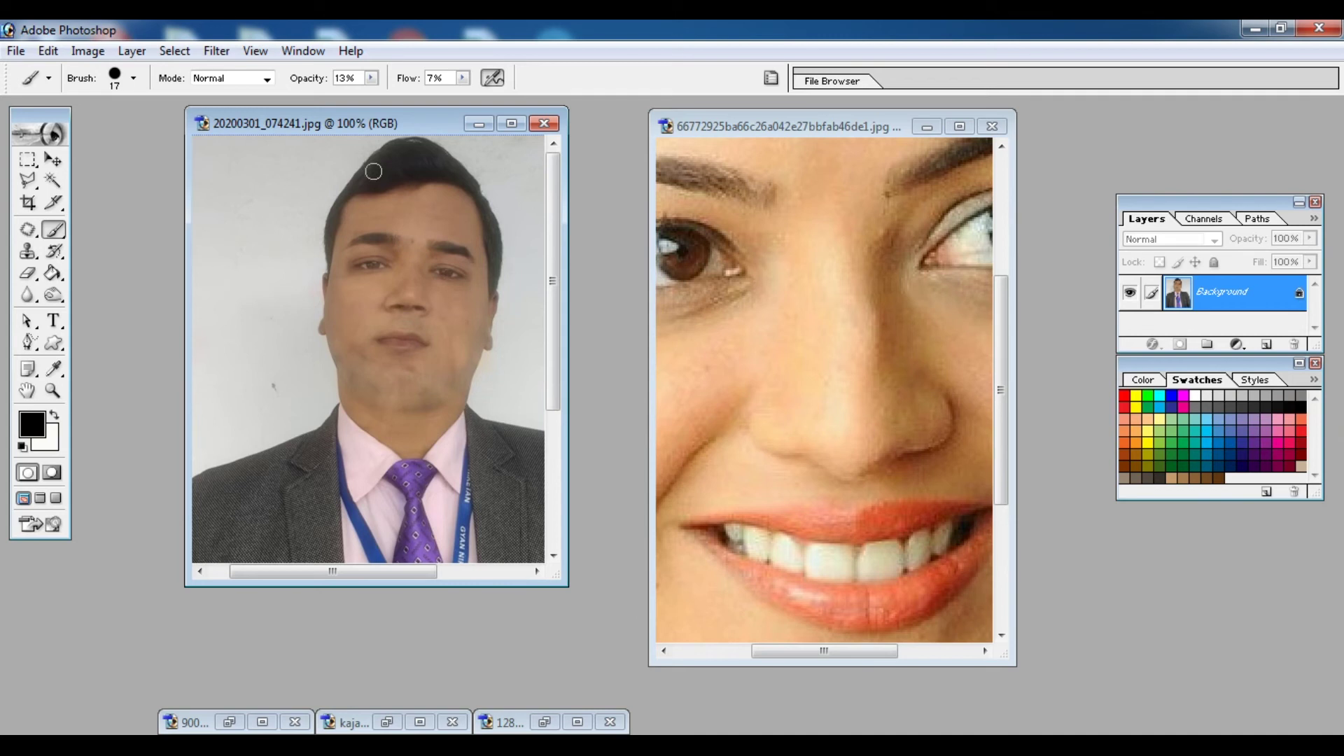
drag(394, 143, 420, 178)
drag(326, 230, 320, 277)
drag(342, 193, 404, 147)
mouse_move(494, 285)
mouse_down()
mouse_move(473, 166)
mouse_move(427, 150)
mouse_move(334, 199)
mouse_move(320, 255)
mouse_move(396, 150)
mouse_move(431, 165)
mouse_up()
drag(490, 218, 501, 265)
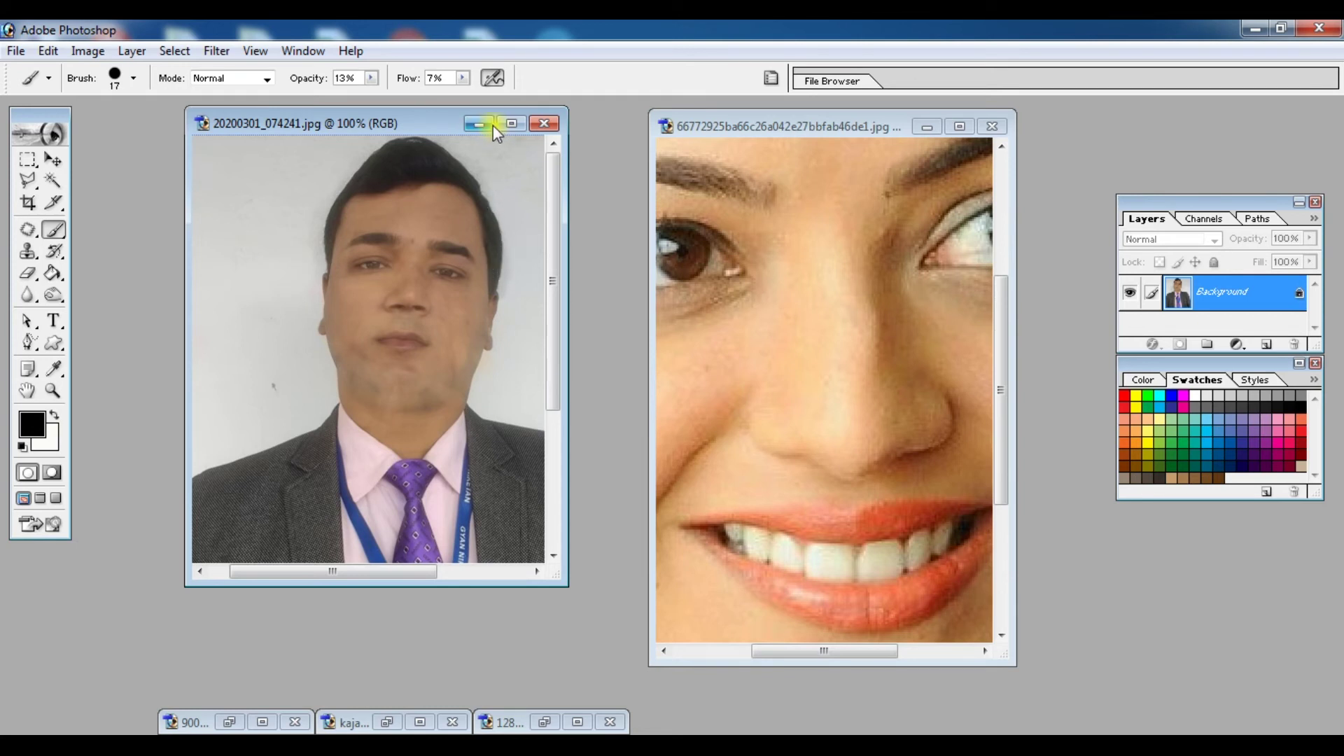
Minimize the man's photo, restore the woman's portrait, close the close-up, and centre the portrait.
click(479, 124)
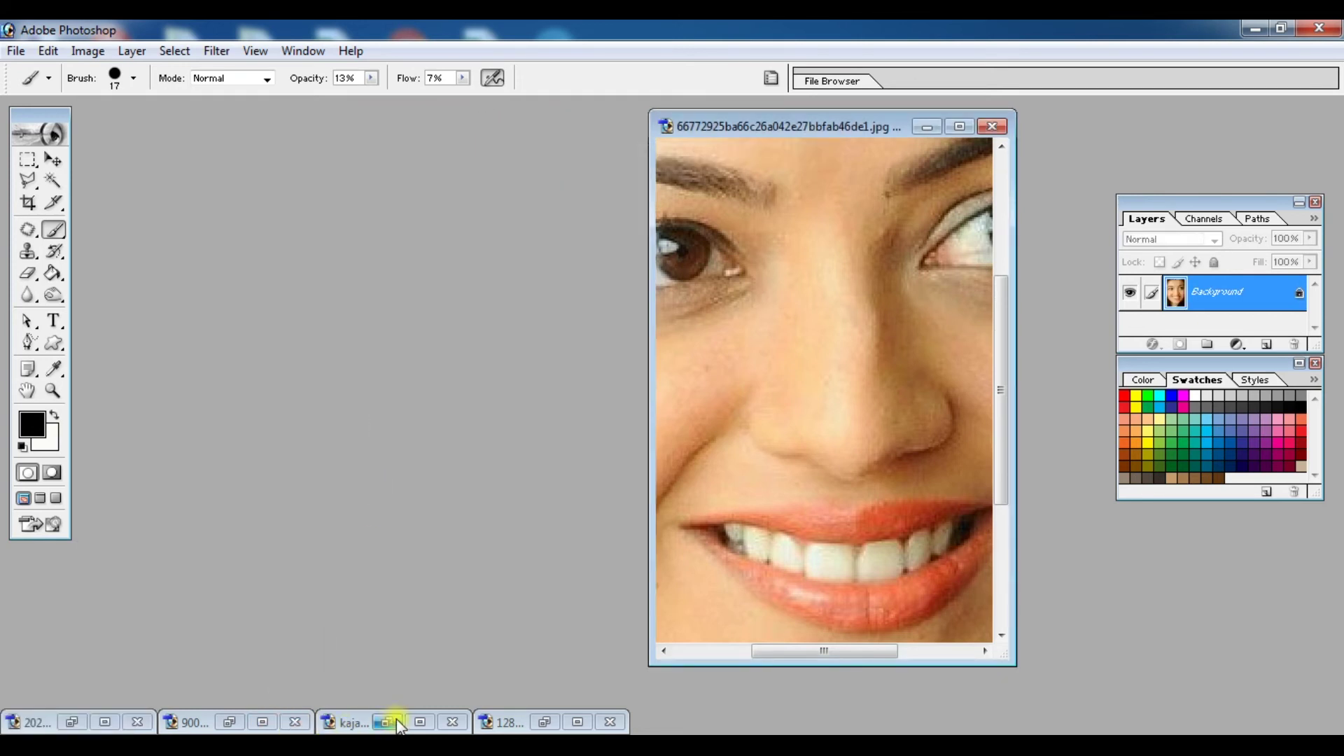
click(391, 722)
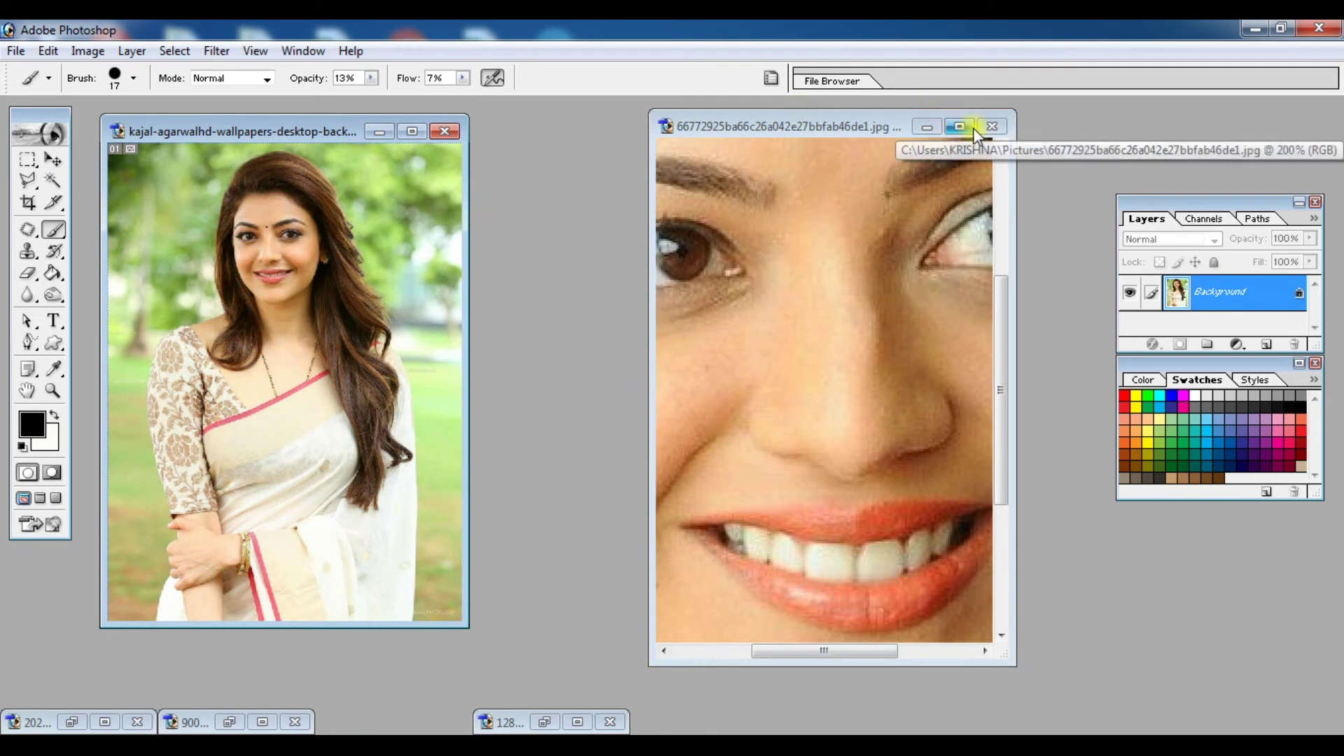
click(993, 128)
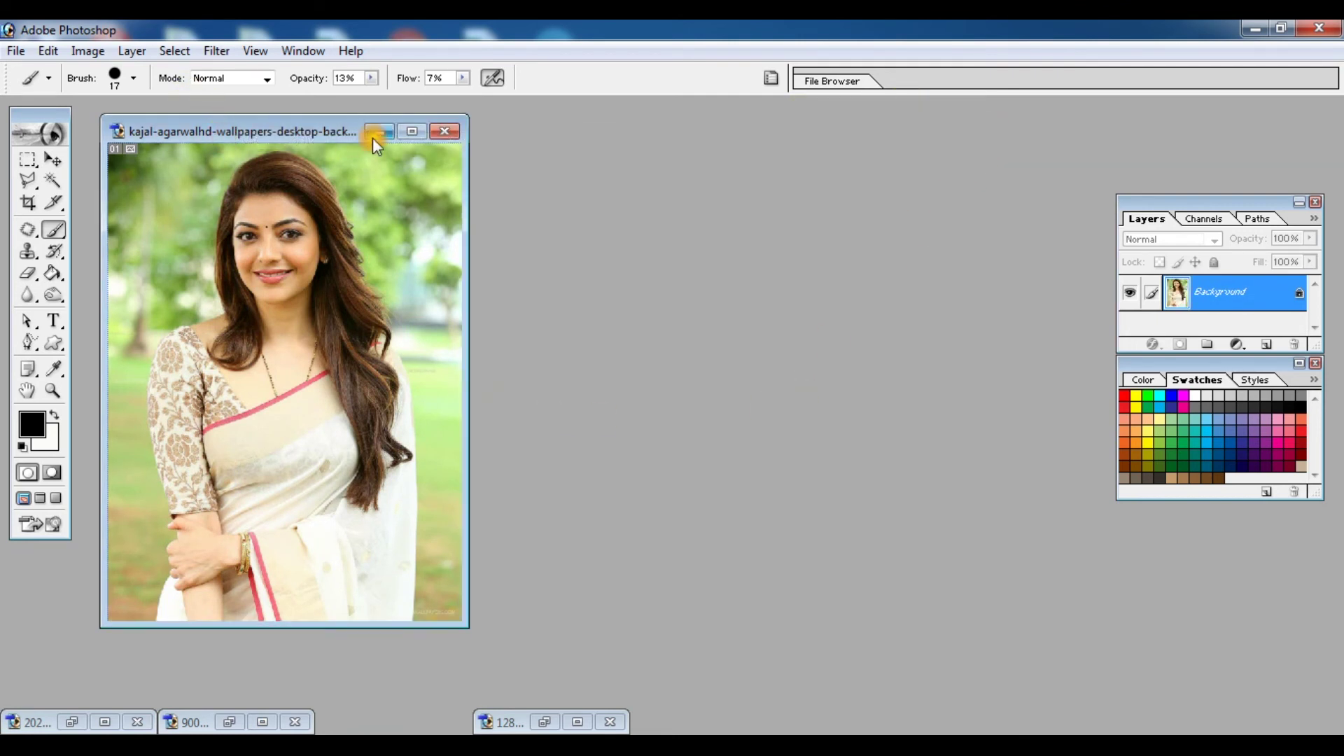
drag(308, 131, 479, 124)
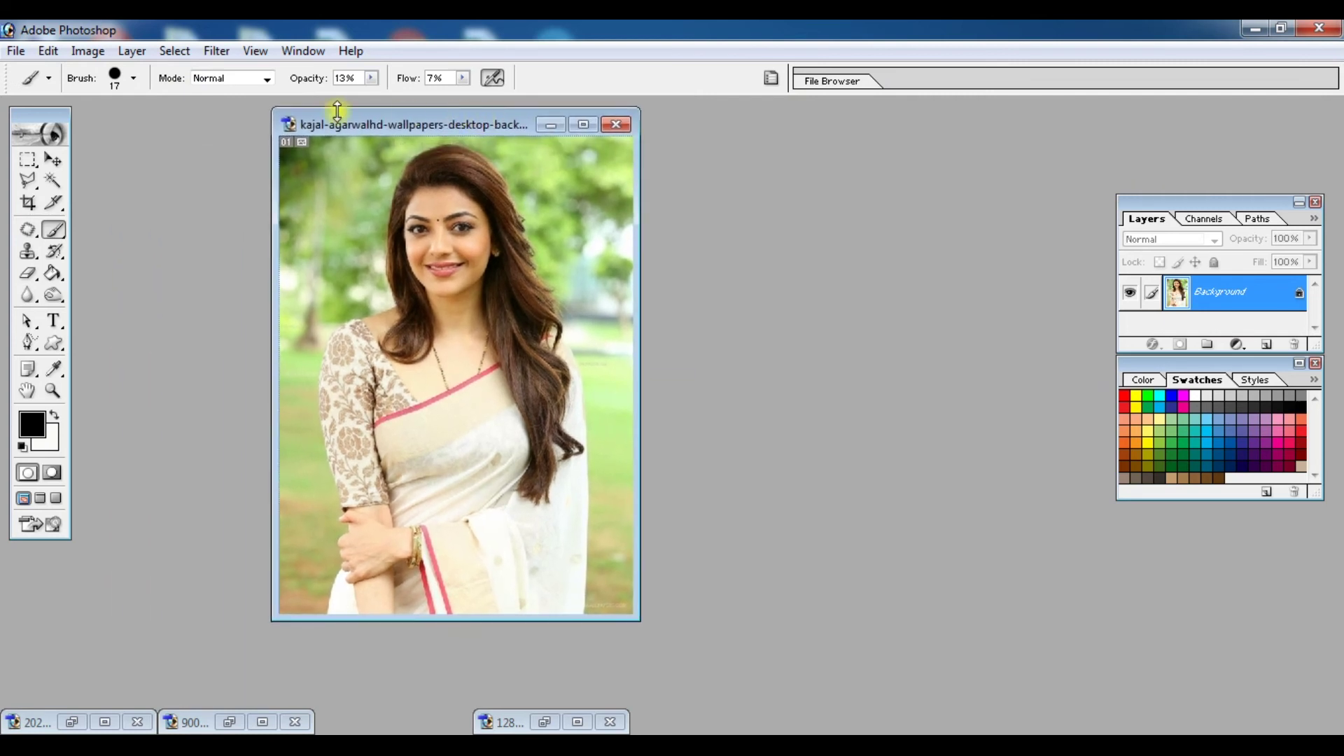
Load the 74 px scattered star brush in red, enlarged to 89 px.
click(137, 78)
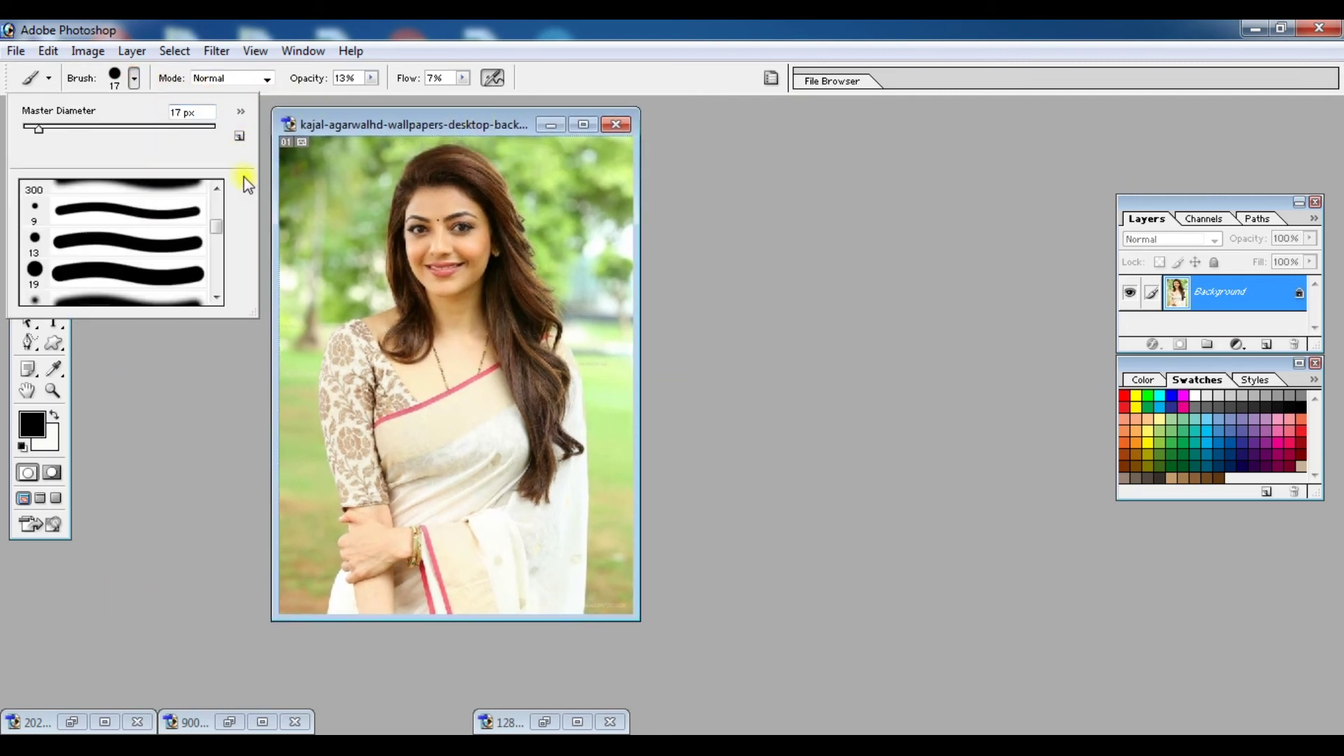
drag(216, 226, 218, 262)
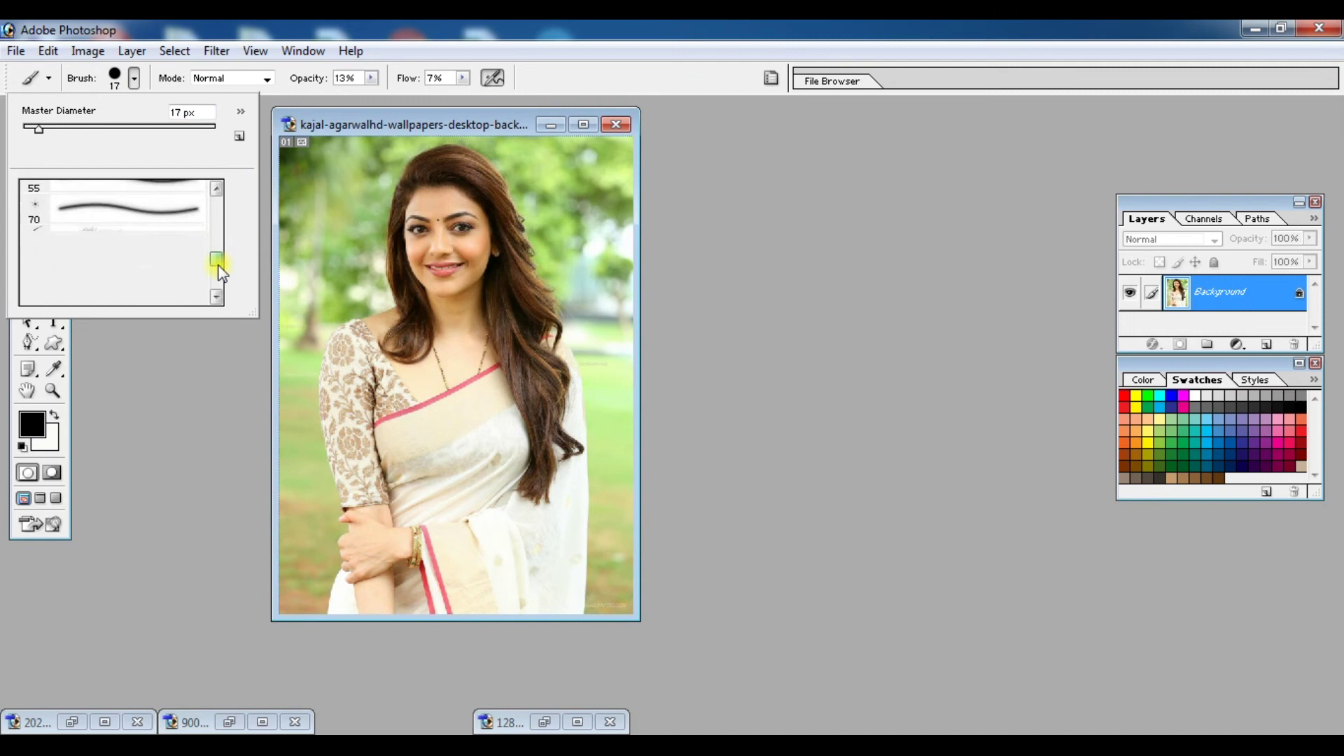
click(57, 233)
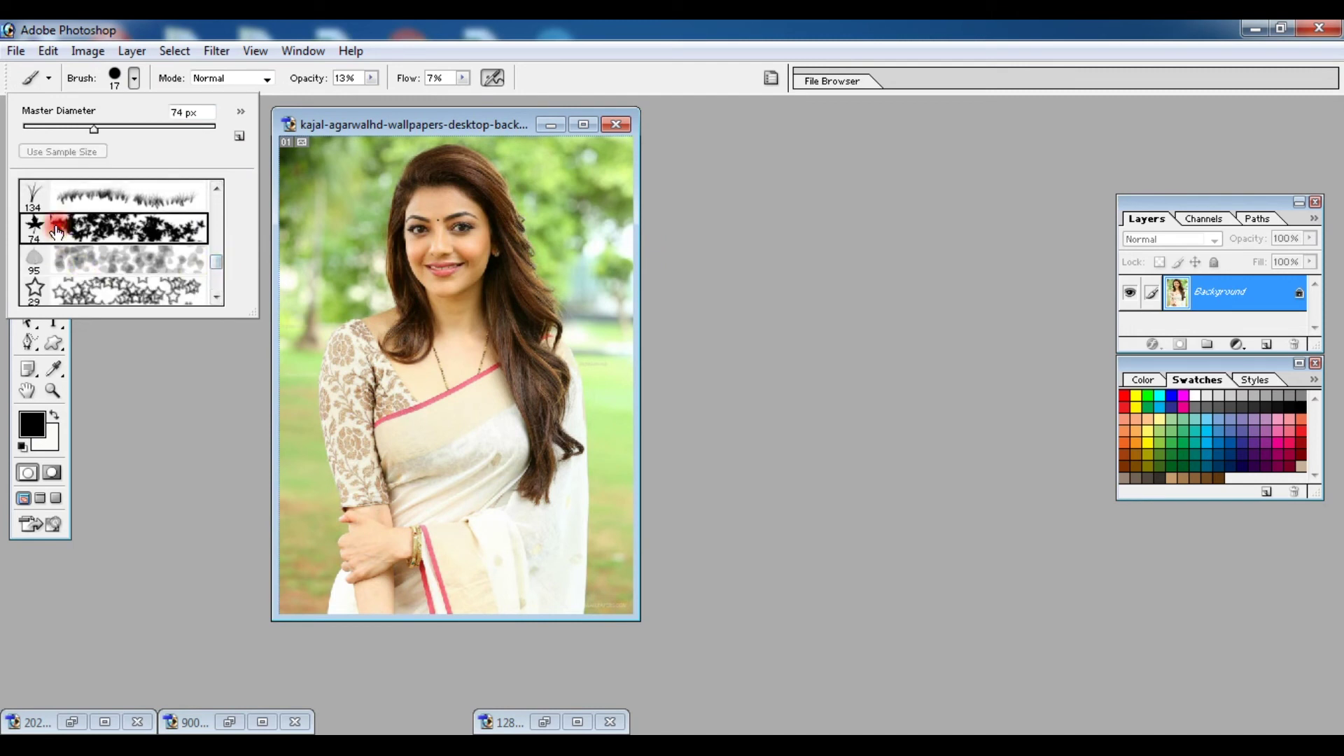
click(1124, 396)
click(1125, 396)
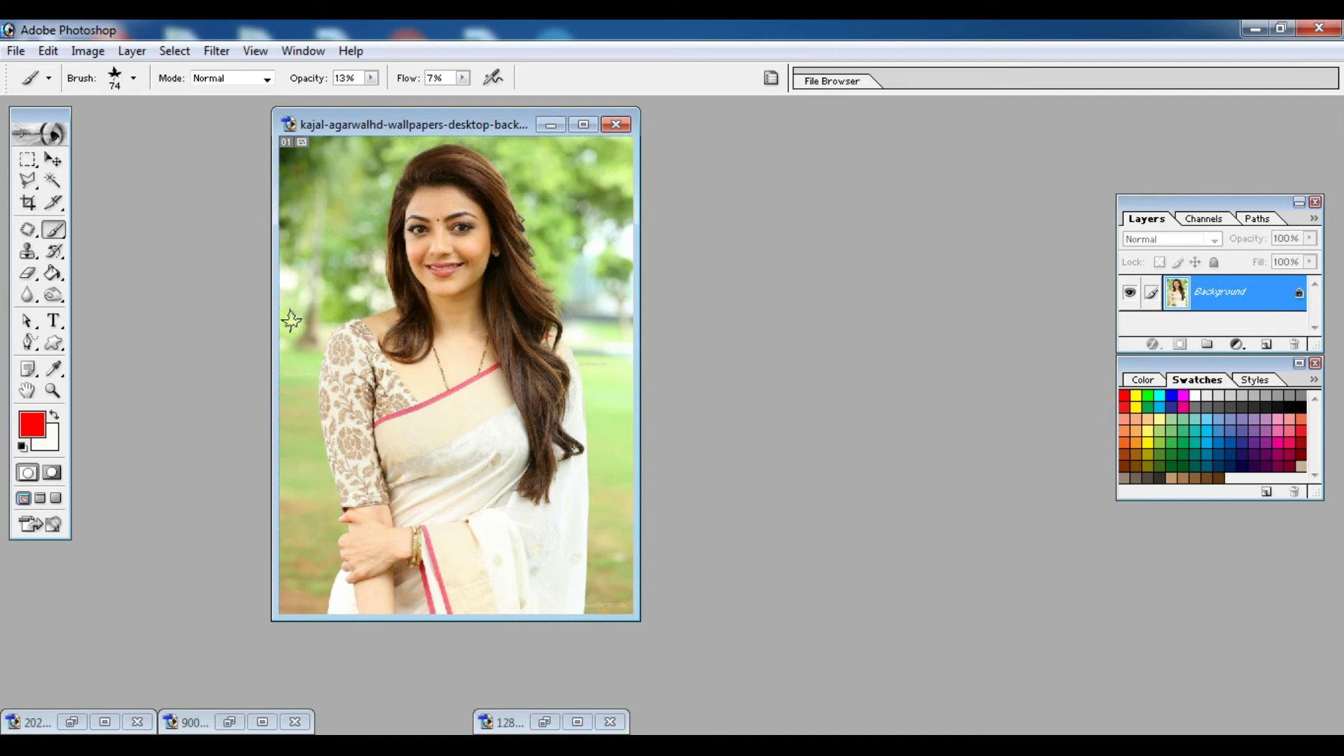
right_click(299, 188)
drag(369, 221, 410, 224)
click(334, 161)
click(42, 259)
click(16, 50)
click(32, 73)
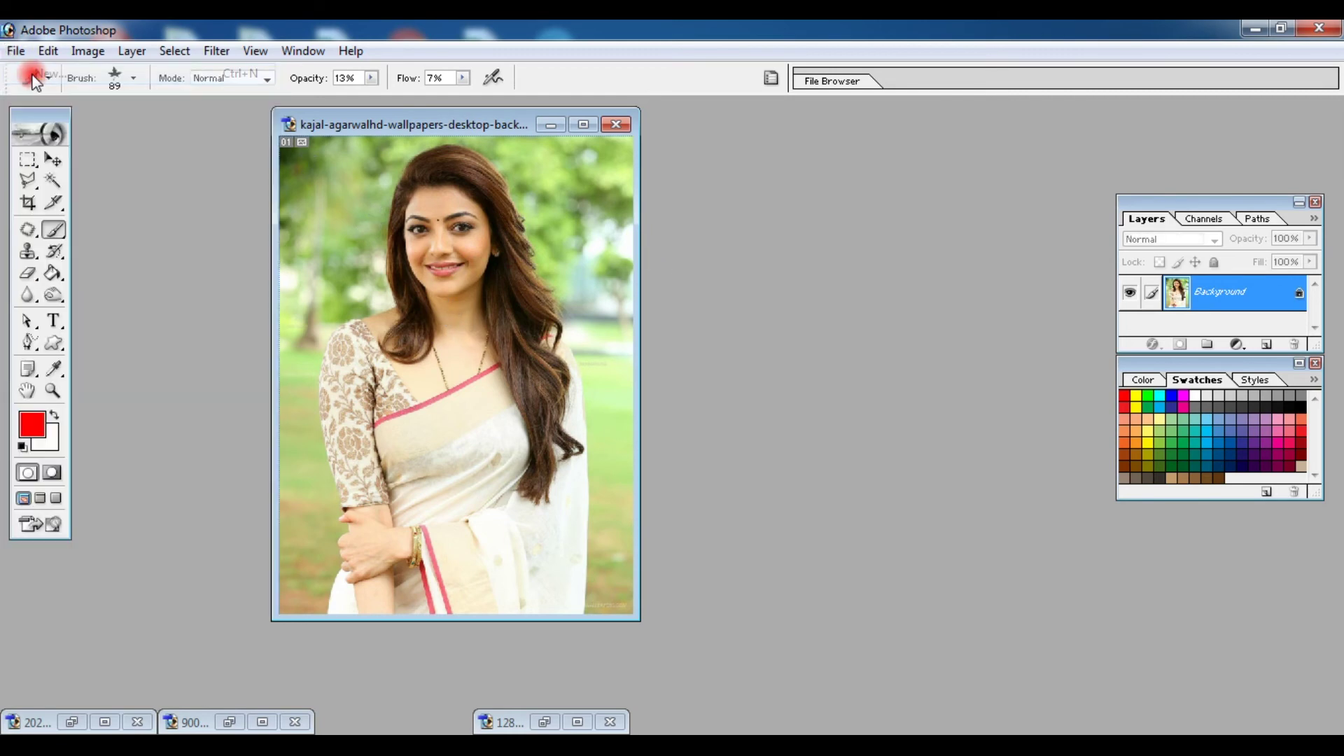
Create the blank document and load the grass brush at 110 px.
click(987, 250)
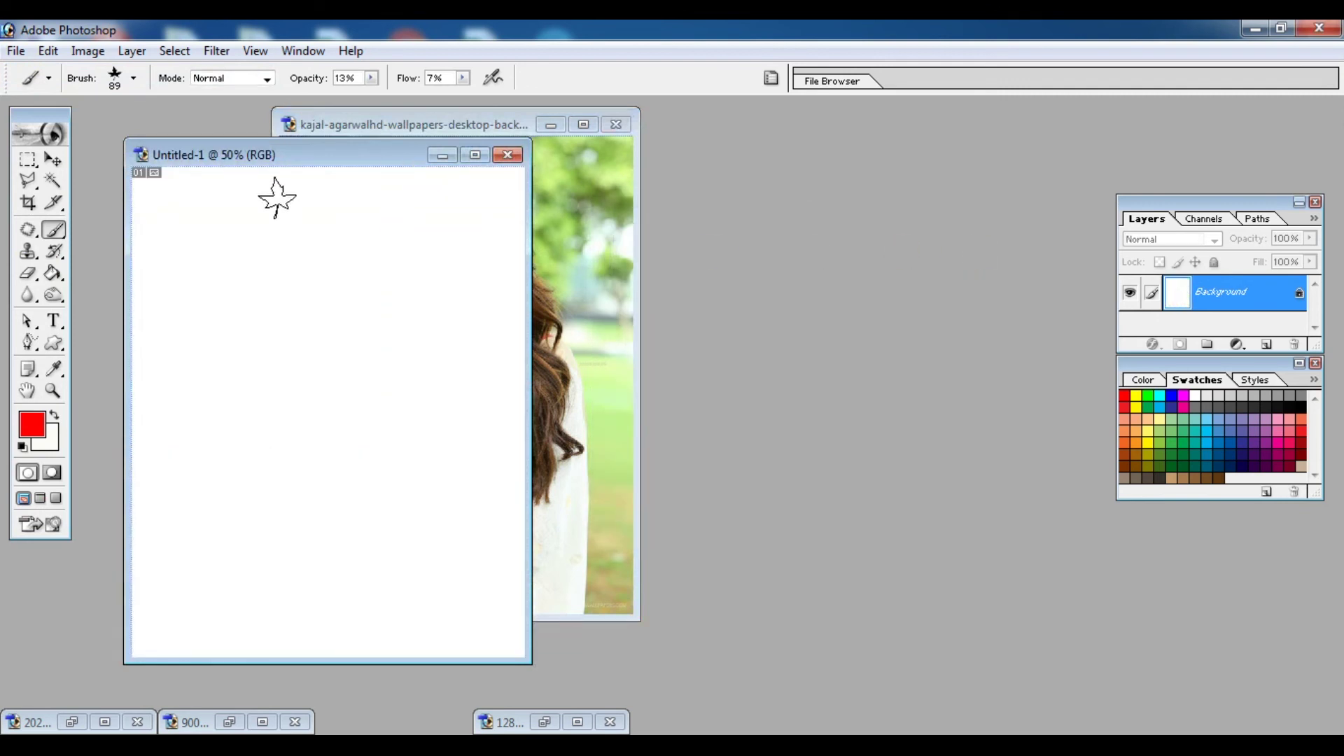
mouse_move(249, 155)
mouse_down()
mouse_move(345, 173)
mouse_move(324, 135)
mouse_up()
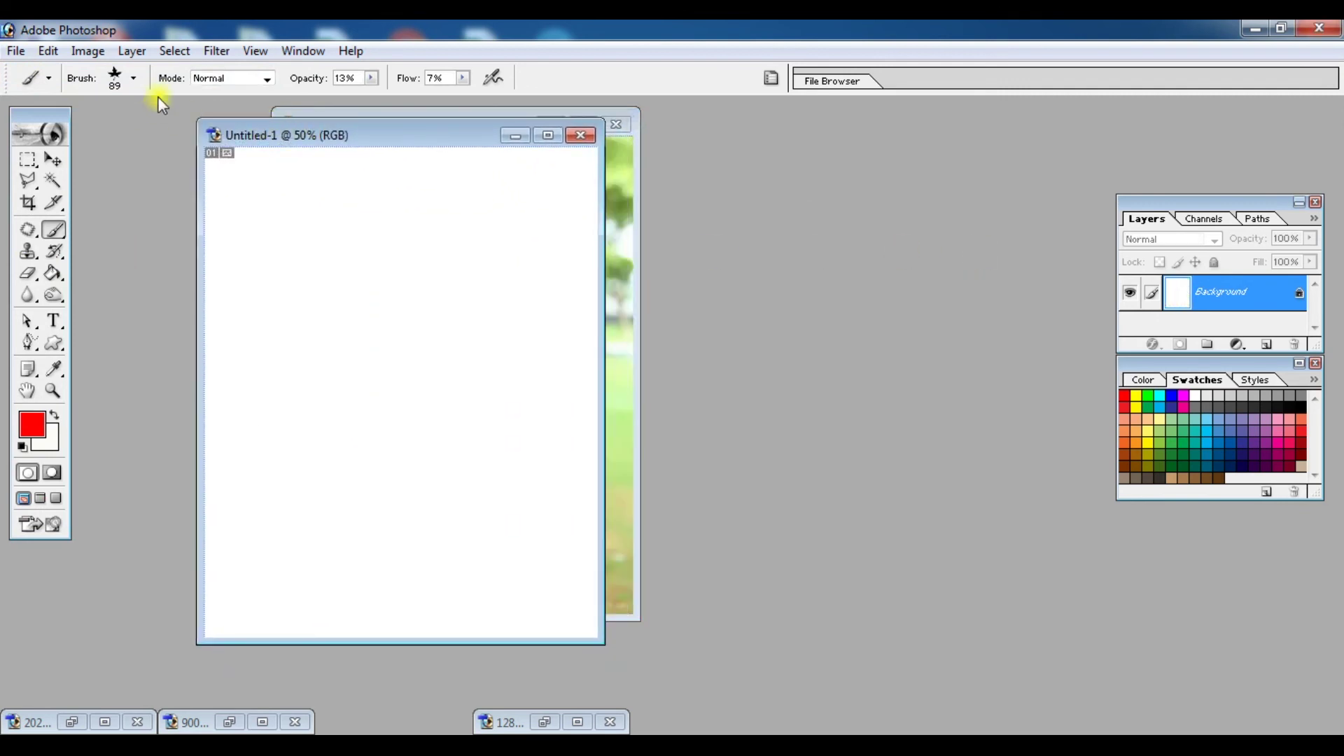
click(133, 78)
click(62, 197)
right_click(352, 225)
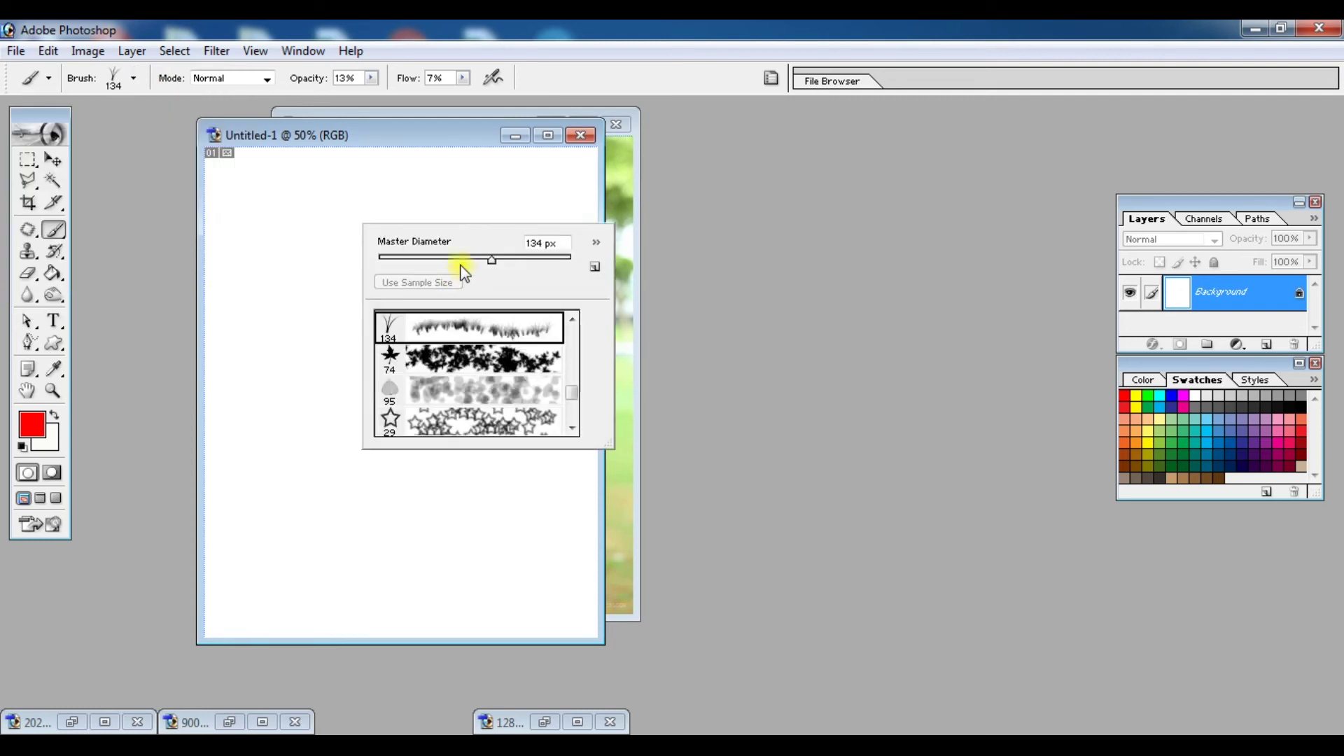
drag(492, 259, 479, 259)
key(Return)
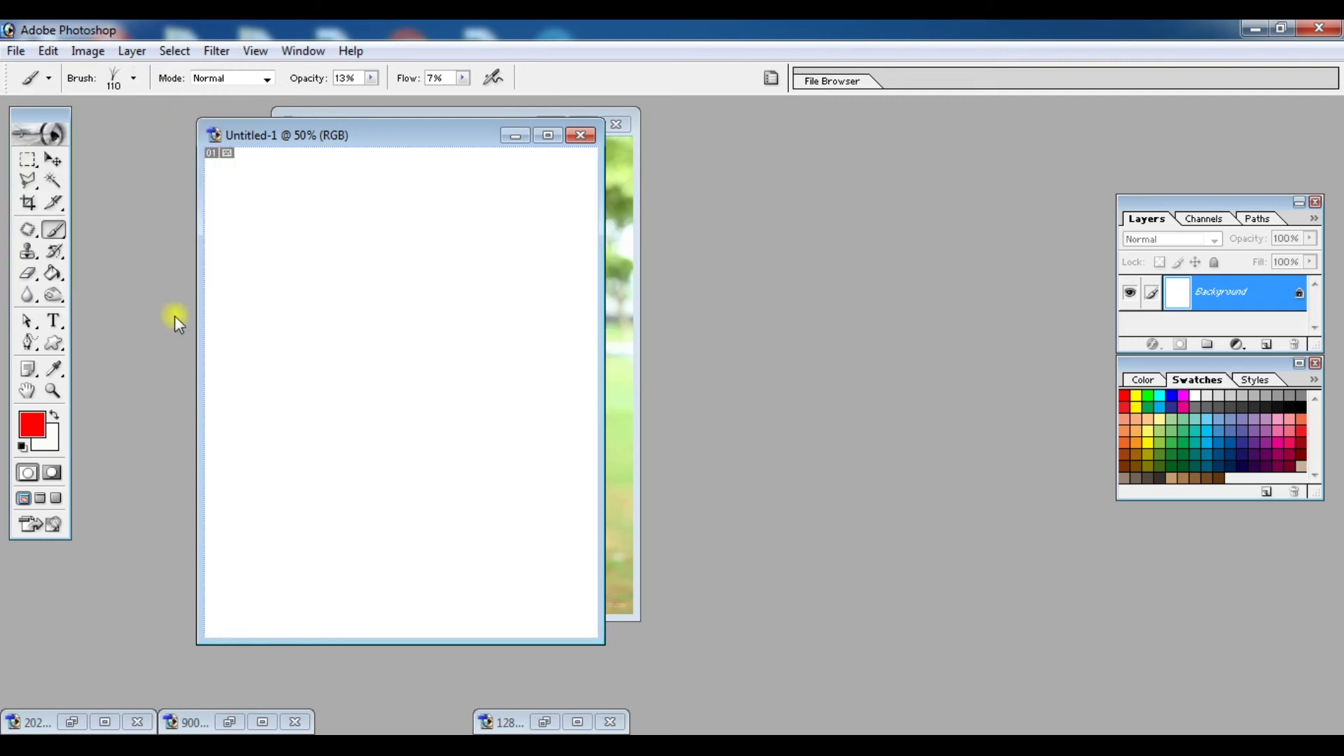
Set bright red as the foreground colour and raise brush opacity to 100%.
click(32, 424)
click(661, 287)
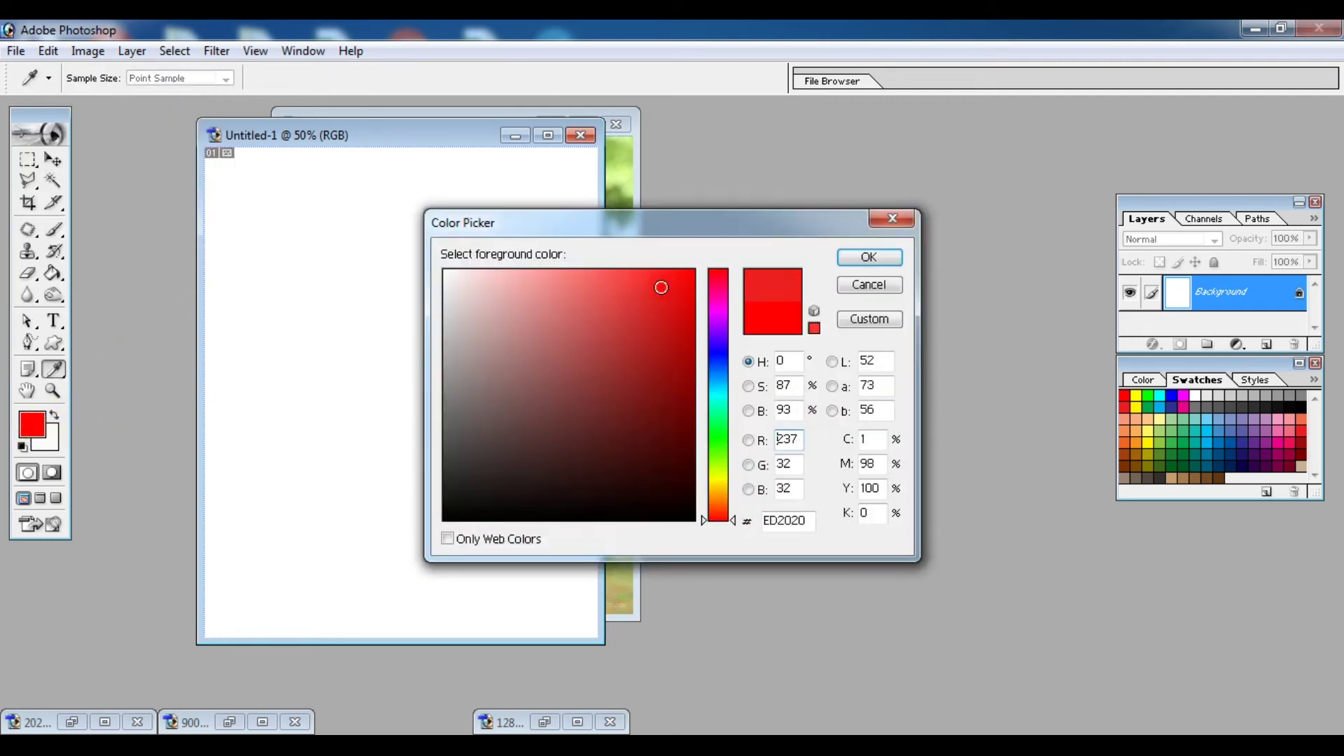
click(902, 257)
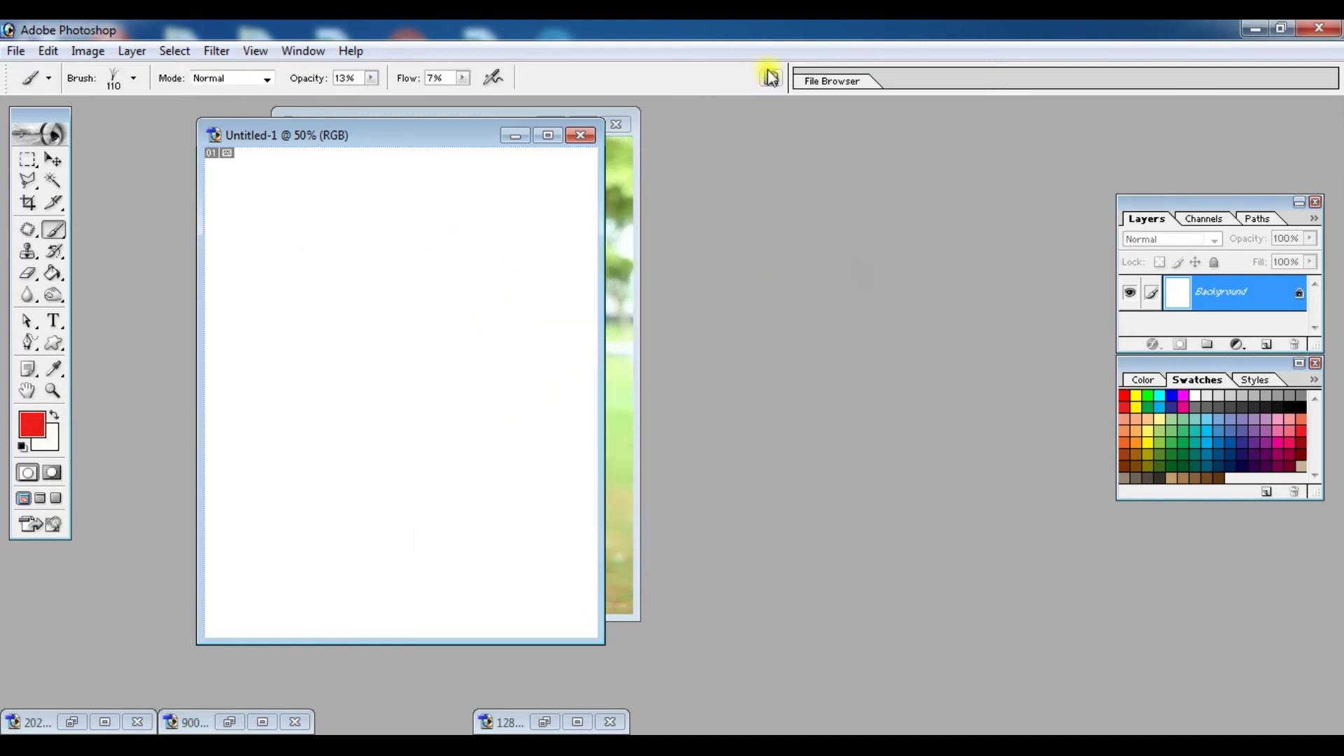
click(371, 78)
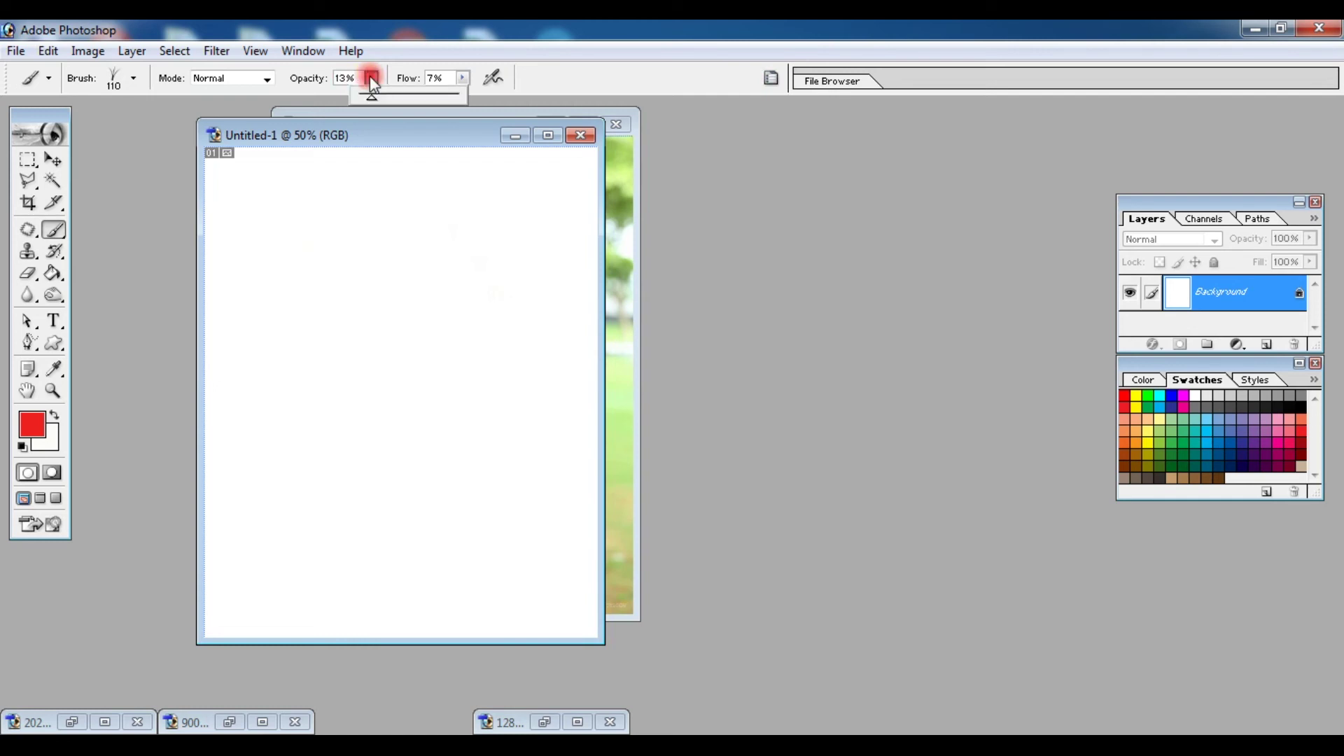
drag(368, 100, 560, 105)
click(464, 77)
At full flow, paint diagonal grass, a bottom row, and more grass at about 196 px.
drag(257, 210, 468, 405)
drag(210, 591, 554, 593)
right_click(358, 398)
drag(512, 429, 530, 432)
mouse_move(343, 186)
mouse_down()
mouse_move(560, 336)
mouse_move(294, 392)
mouse_move(327, 441)
mouse_move(403, 462)
mouse_up()
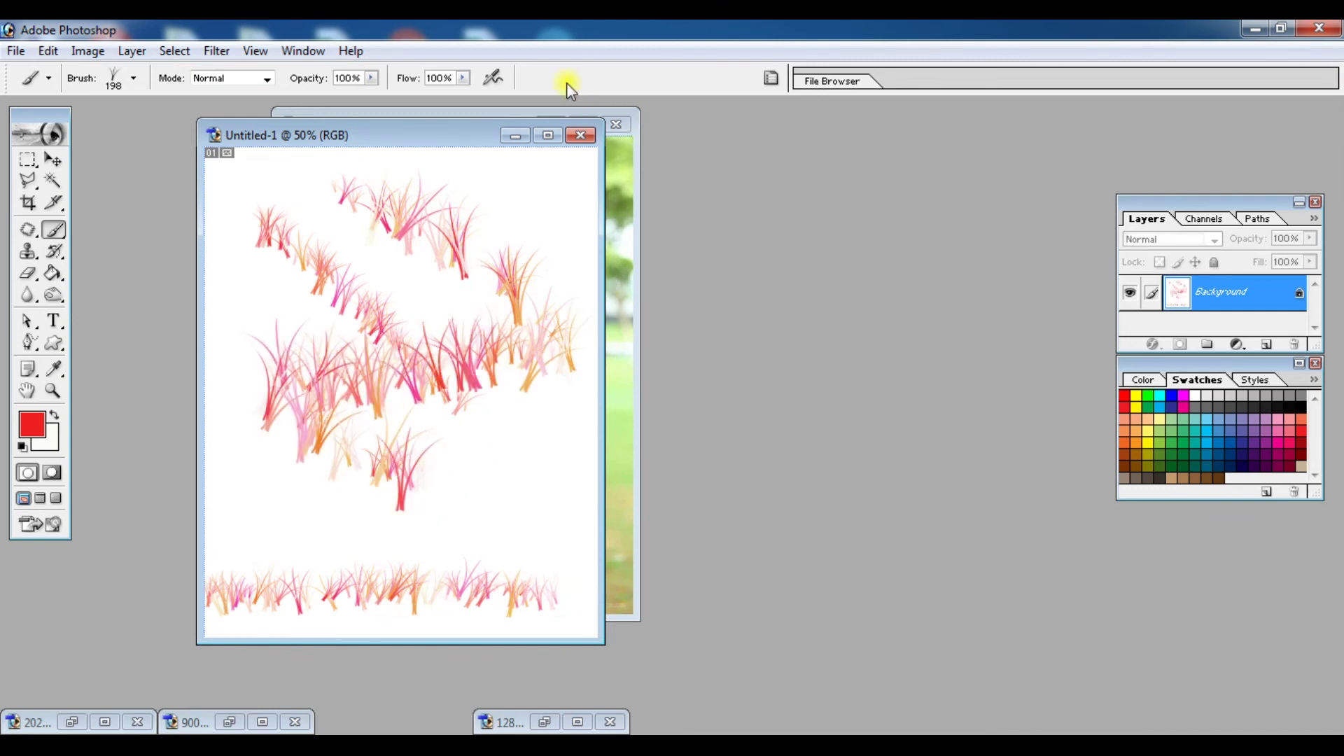
mouse_move(455, 137)
mouse_down()
mouse_move(875, 187)
mouse_move(874, 163)
mouse_up()
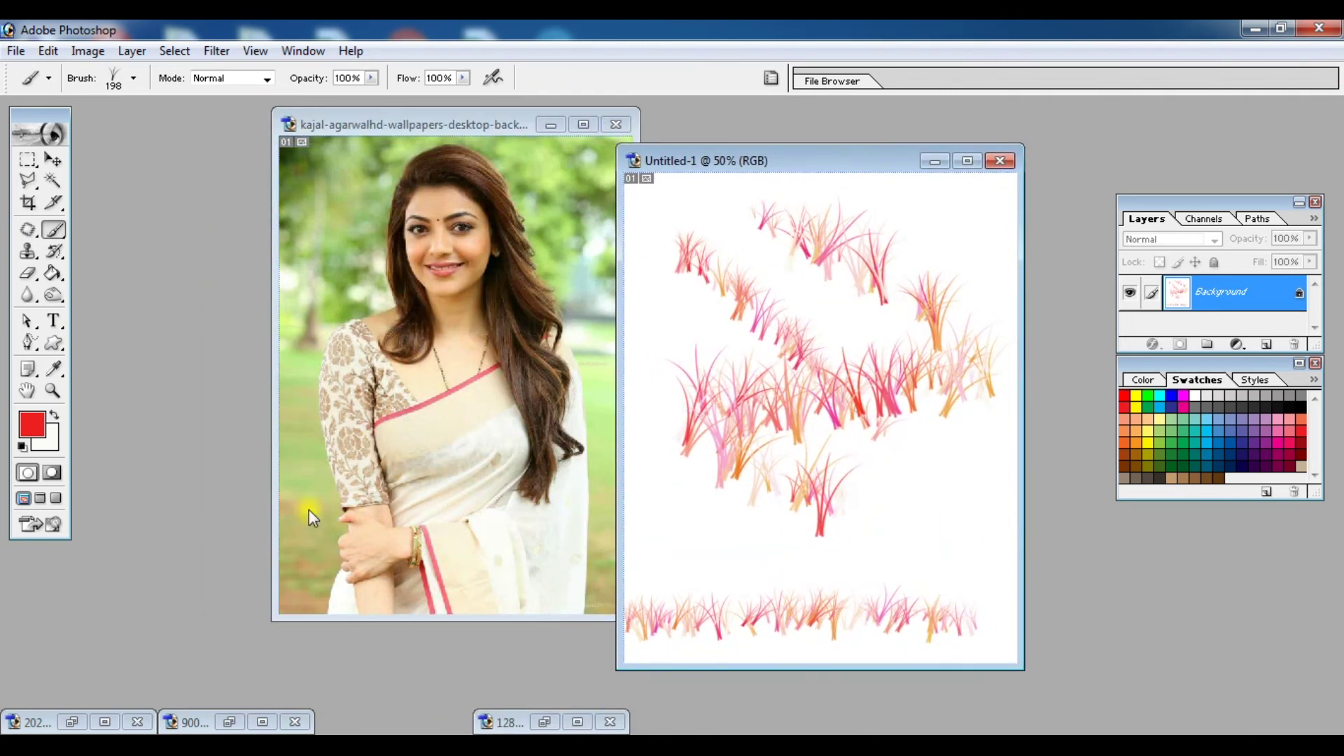
Paint green grass along the photo's bottom and scatter green stars over her face.
click(296, 577)
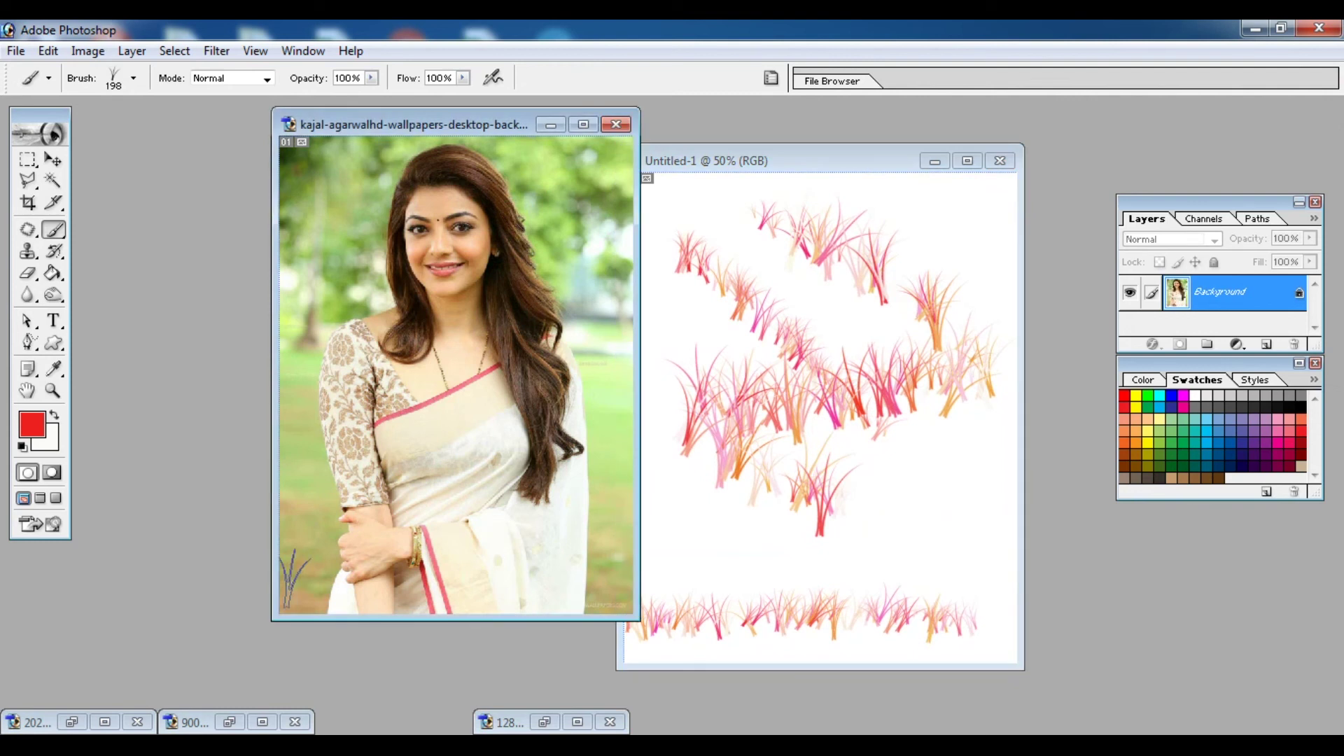
mouse_move(294, 581)
mouse_down()
mouse_move(616, 578)
mouse_move(502, 588)
mouse_up()
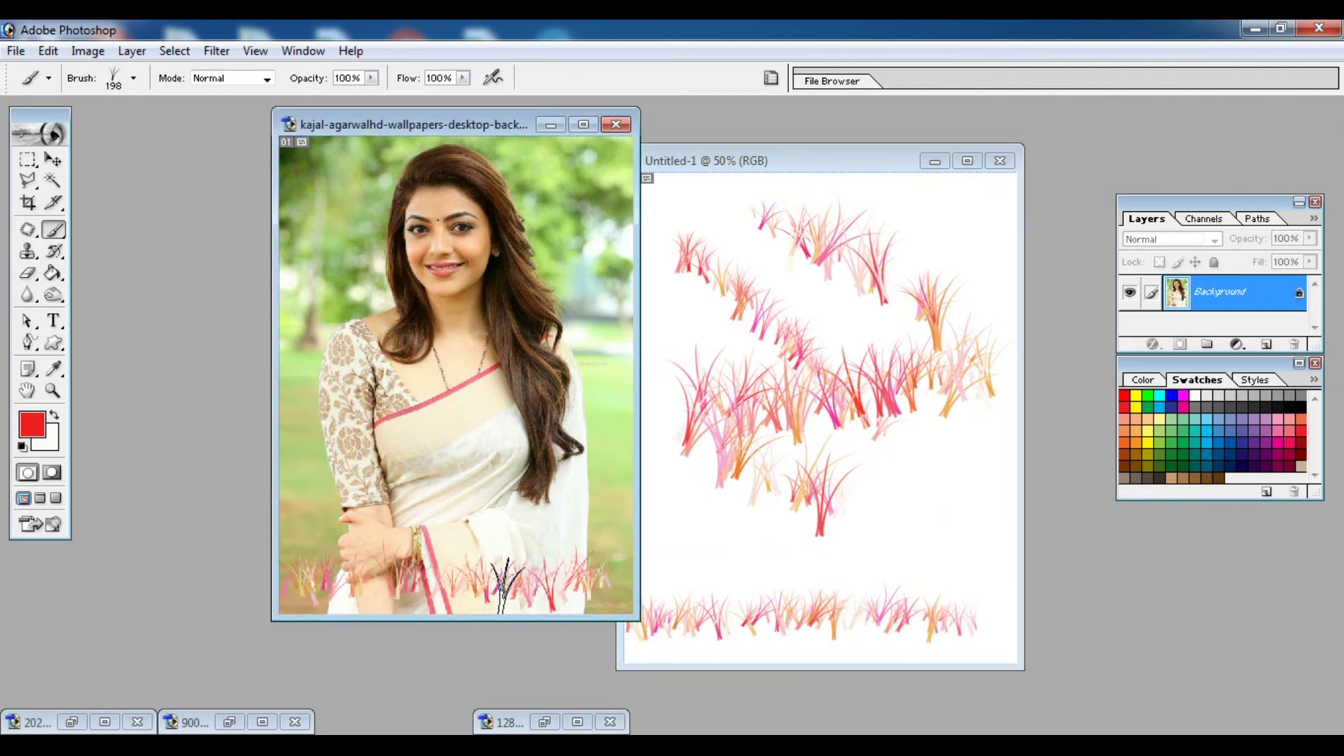
click(1148, 396)
mouse_move(291, 581)
mouse_down()
mouse_move(616, 581)
mouse_move(332, 588)
mouse_move(495, 560)
mouse_move(619, 571)
mouse_up()
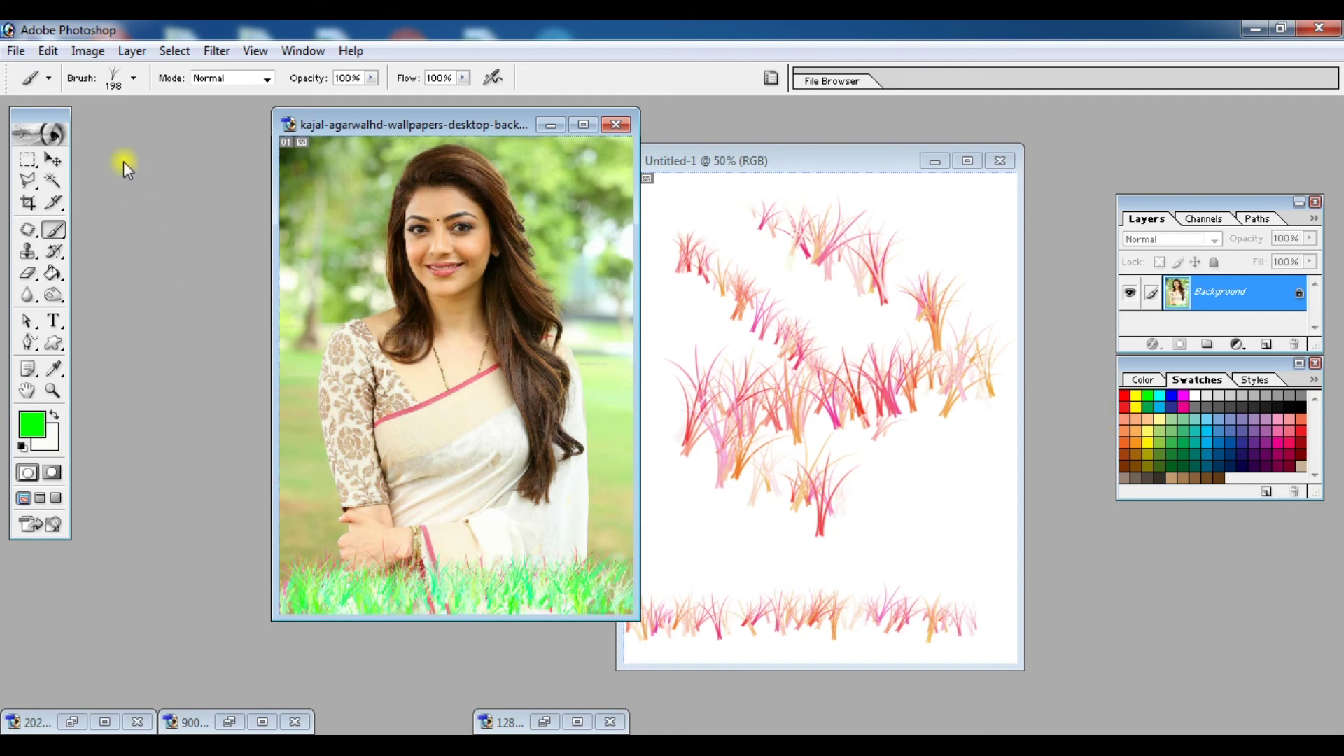
click(133, 77)
click(51, 225)
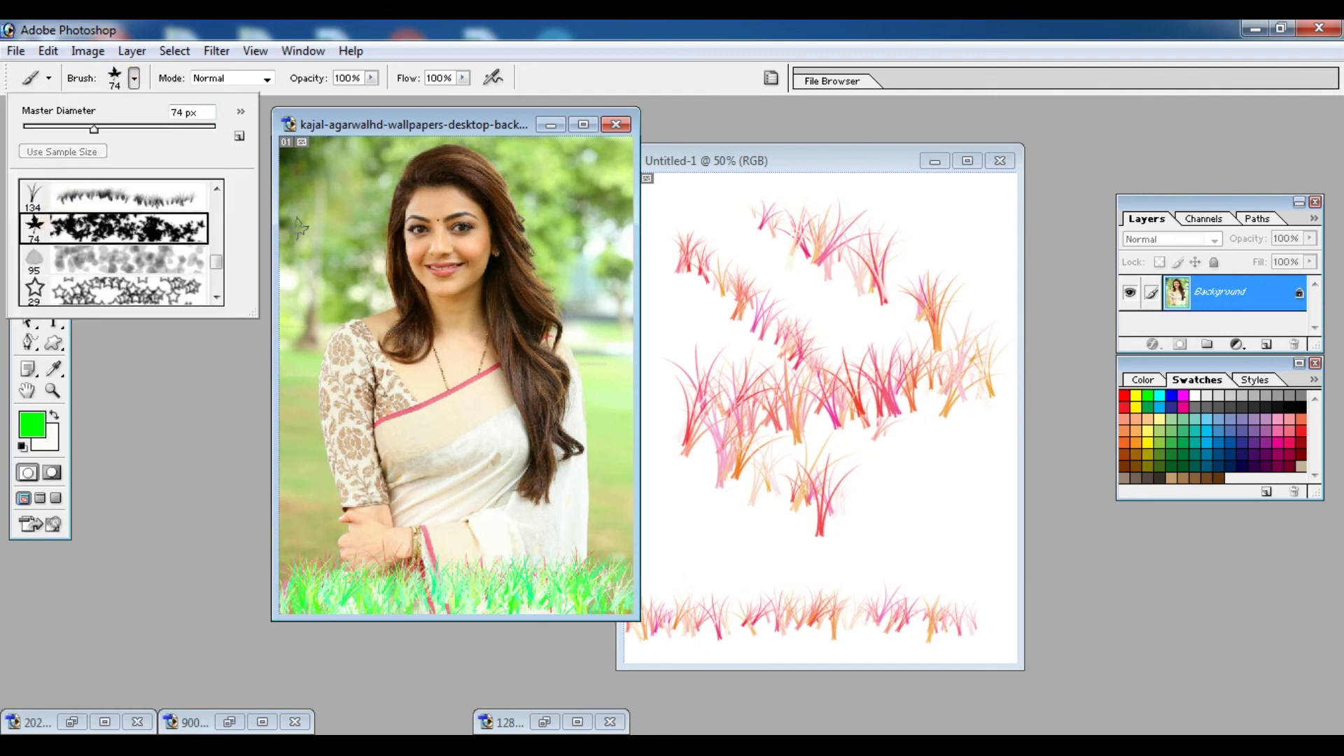
mouse_move(308, 196)
mouse_down()
mouse_move(357, 217)
mouse_move(455, 323)
mouse_up()
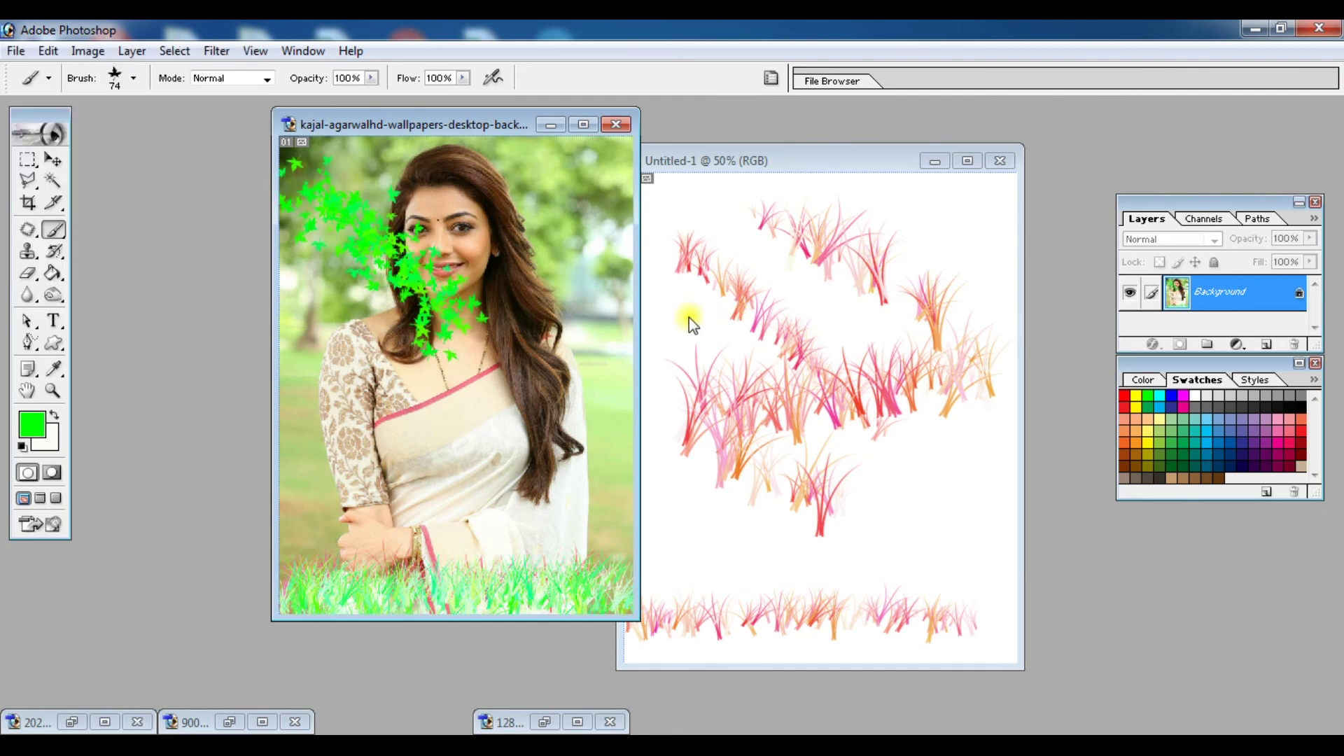
Paint two diagonal strokes of red leaves across the grass canvas.
click(1133, 403)
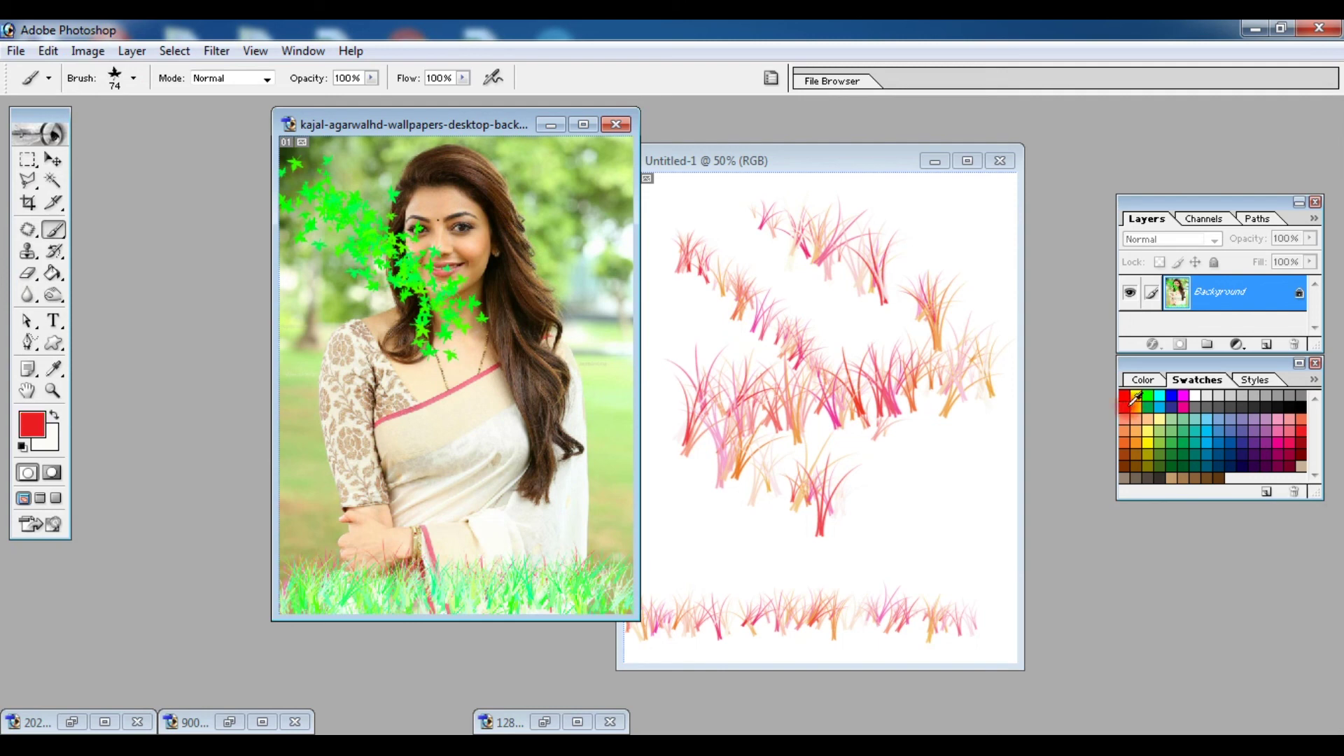
click(868, 245)
drag(868, 264, 802, 529)
mouse_move(681, 216)
mouse_down()
mouse_move(940, 532)
mouse_move(952, 609)
mouse_up()
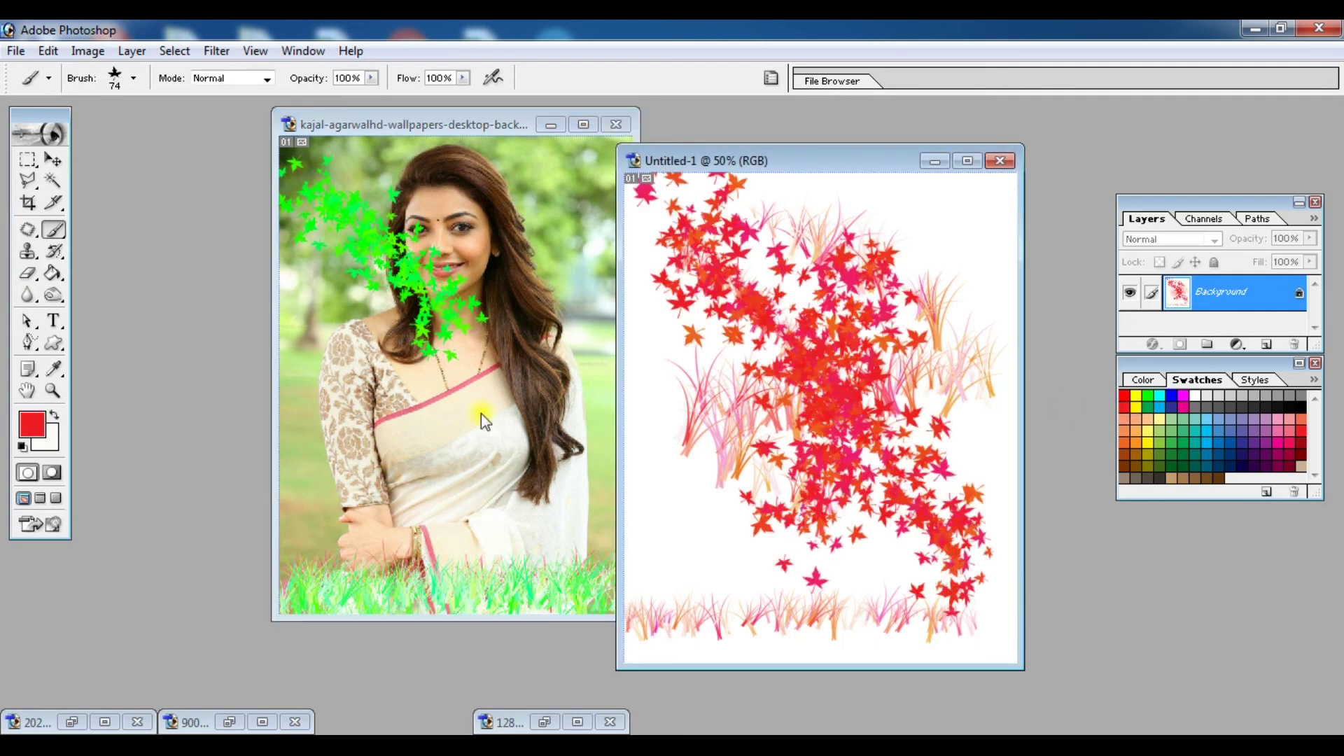
Stamp 110 px outline stars at the grass canvas's top right, then minimize the woman's photo.
click(137, 79)
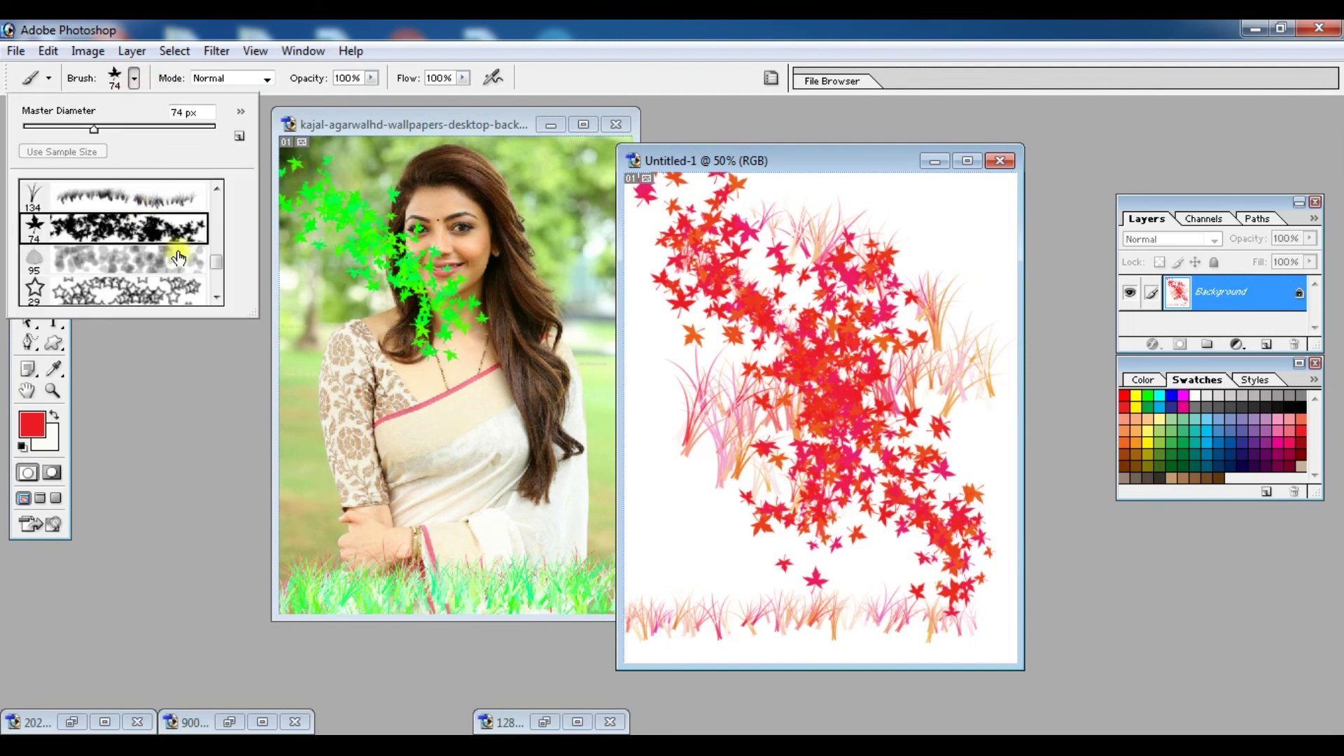
scroll(94, 273, down, 2)
click(94, 273)
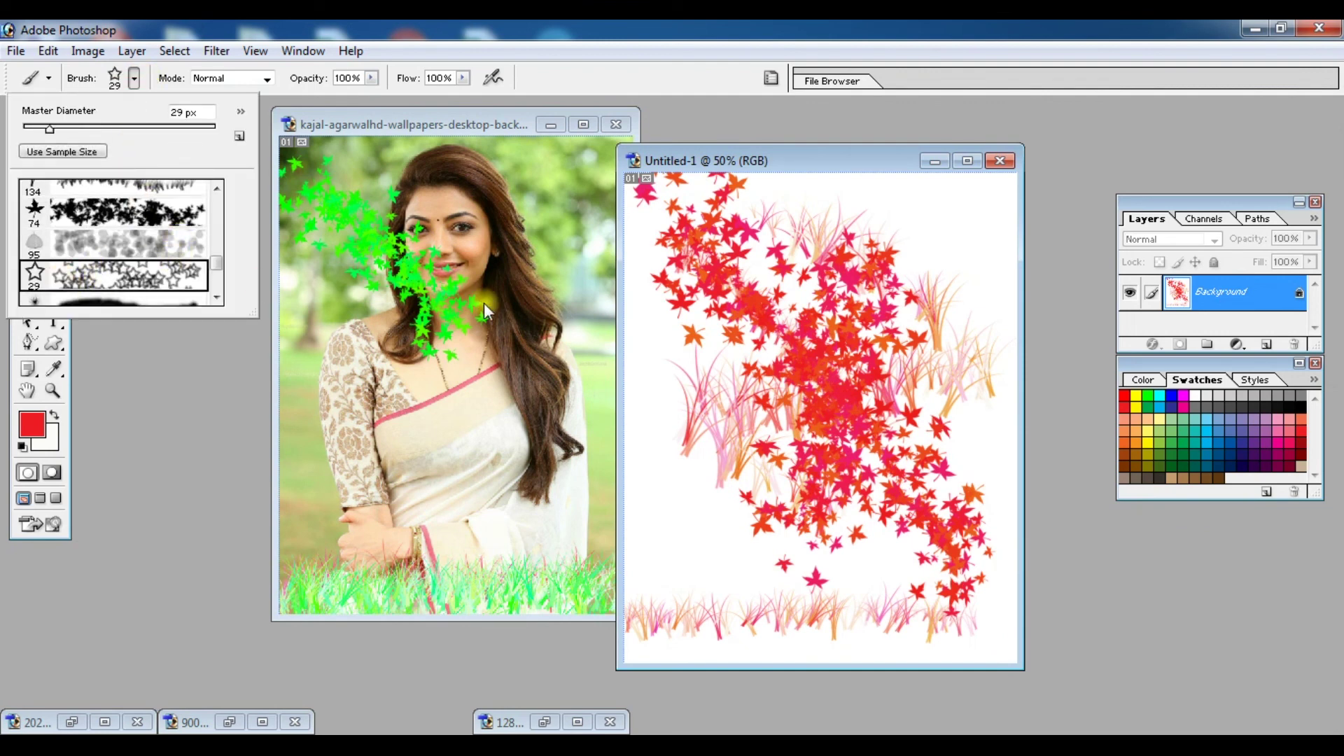
click(501, 305)
right_click(558, 286)
click(684, 320)
click(944, 196)
drag(943, 197, 1001, 413)
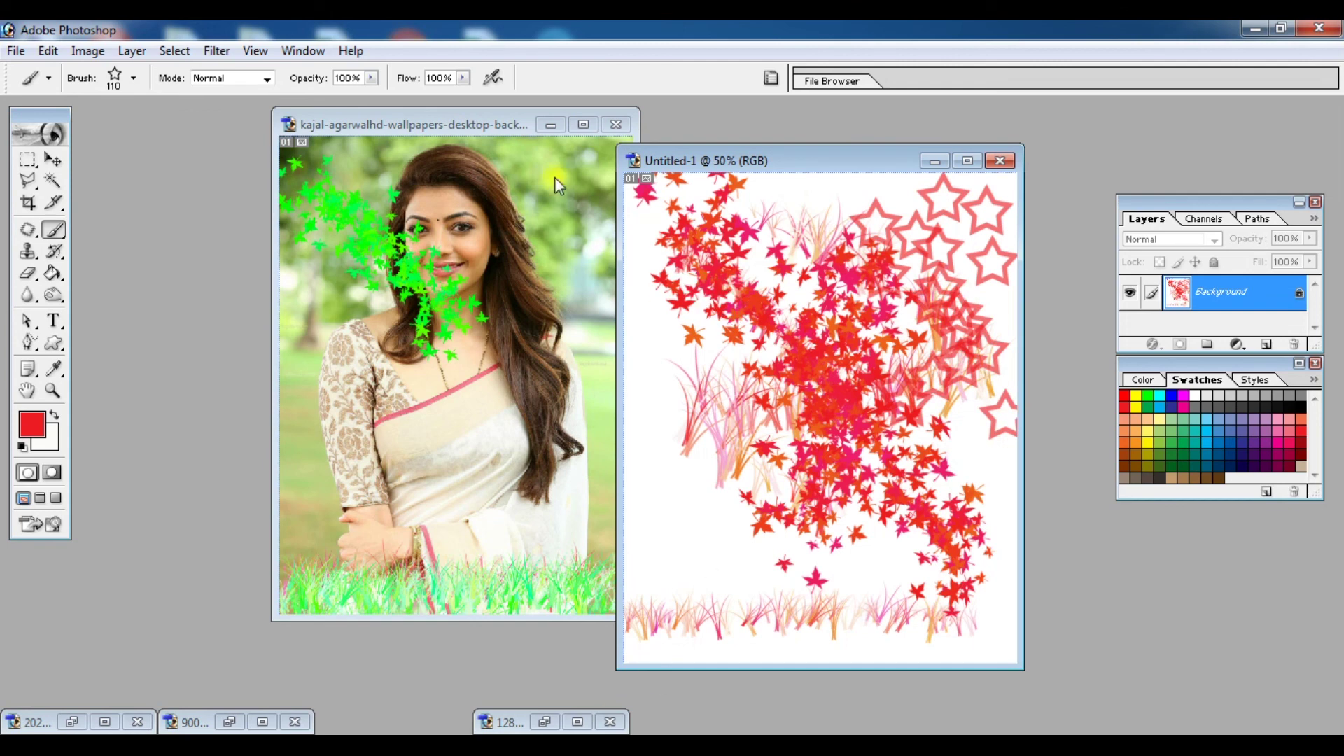
click(549, 124)
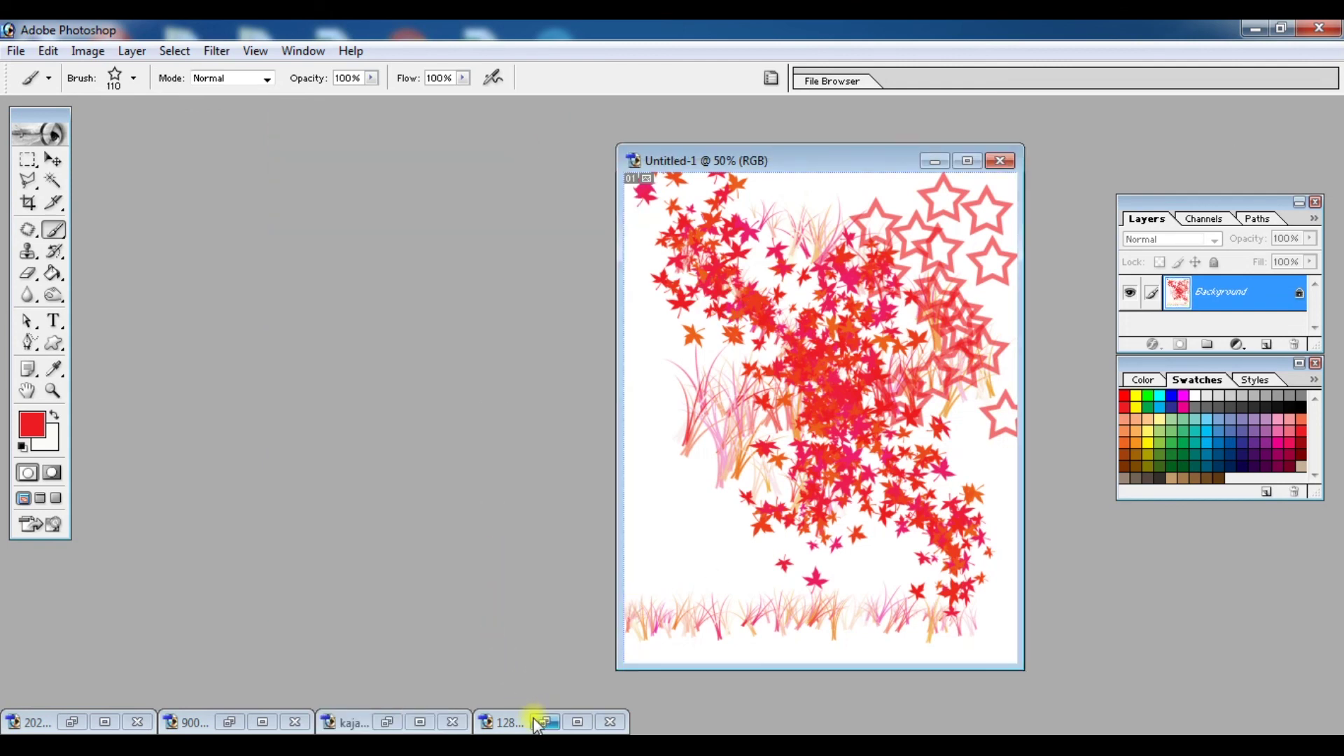
Restore the acne close-up, load a 23 px hard round brush, and sample forehead skin tone.
click(537, 720)
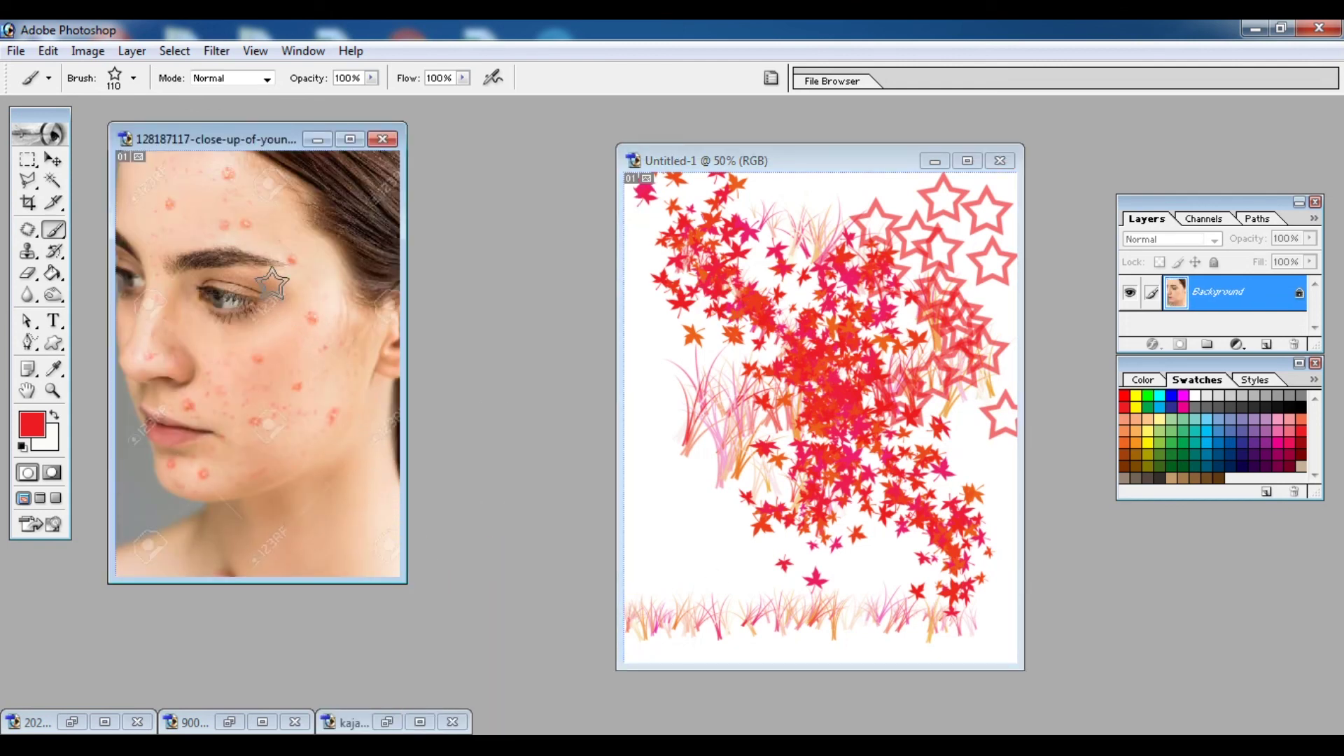
click(132, 77)
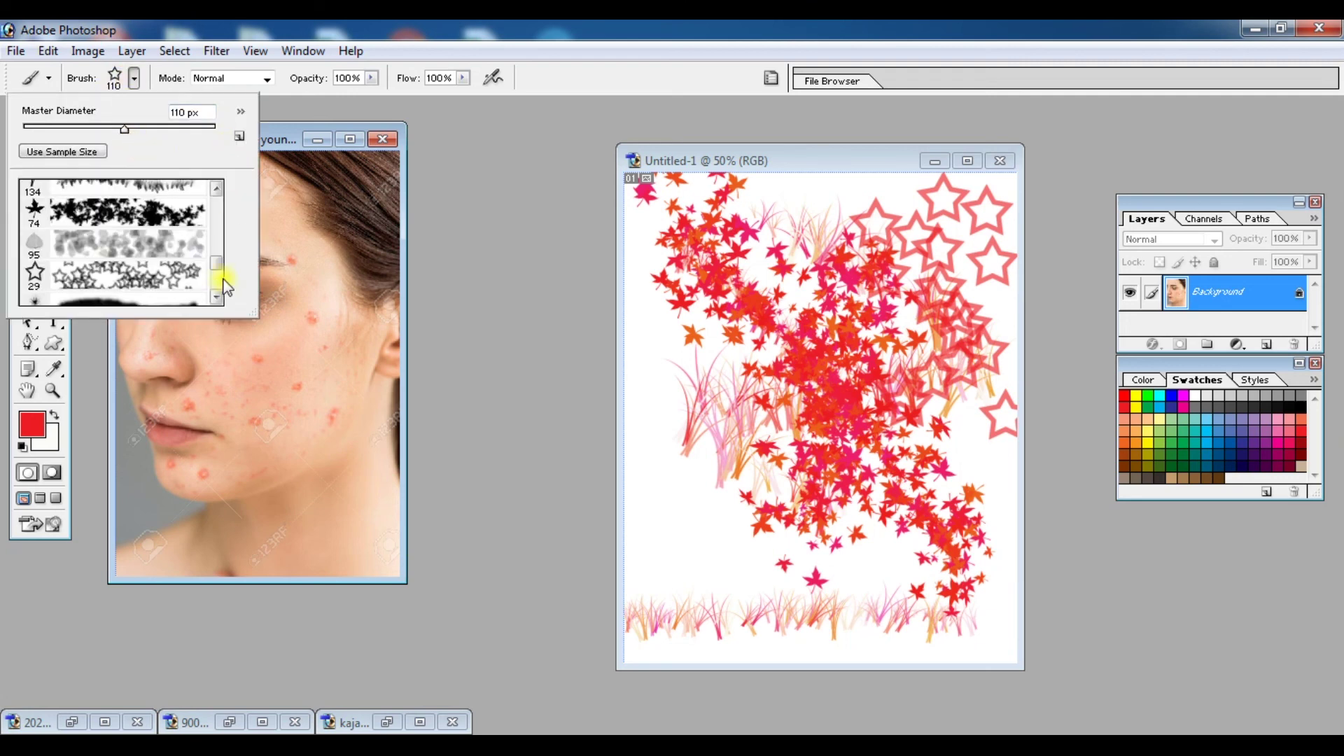
drag(222, 279, 219, 179)
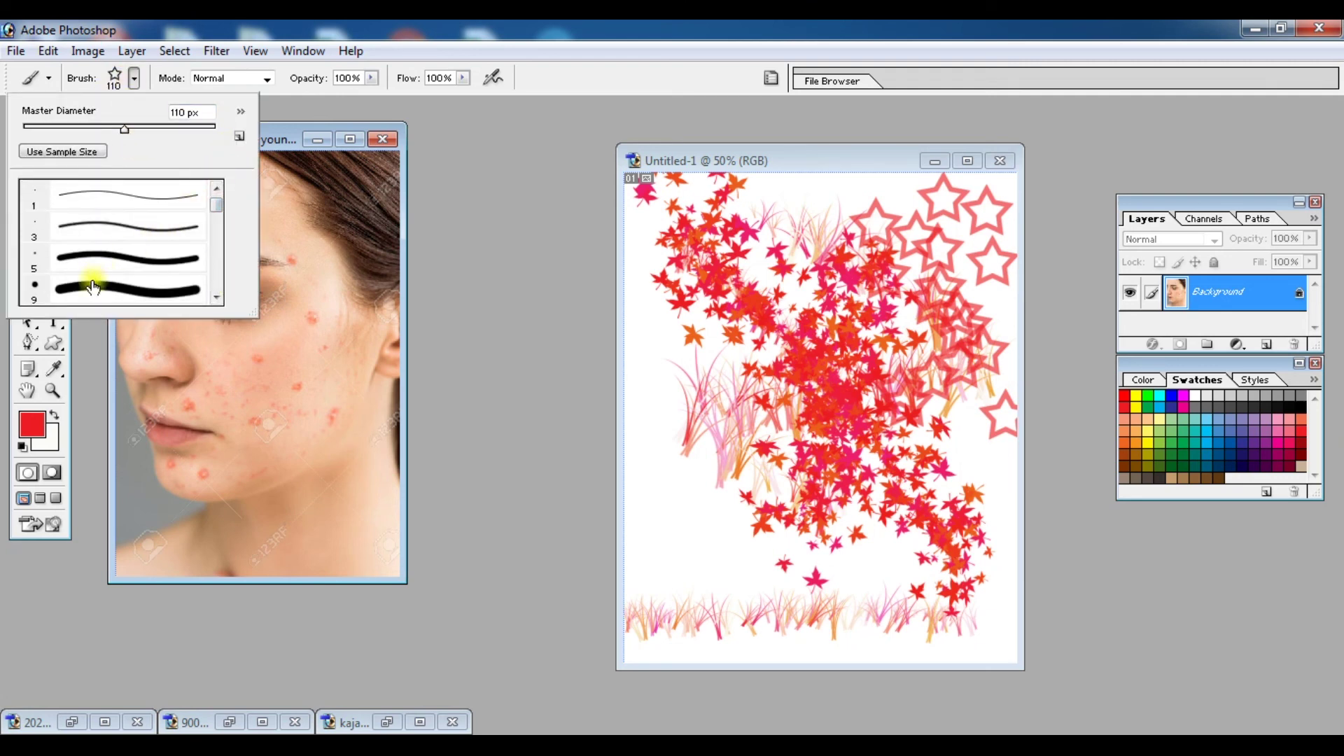
click(93, 287)
click(301, 96)
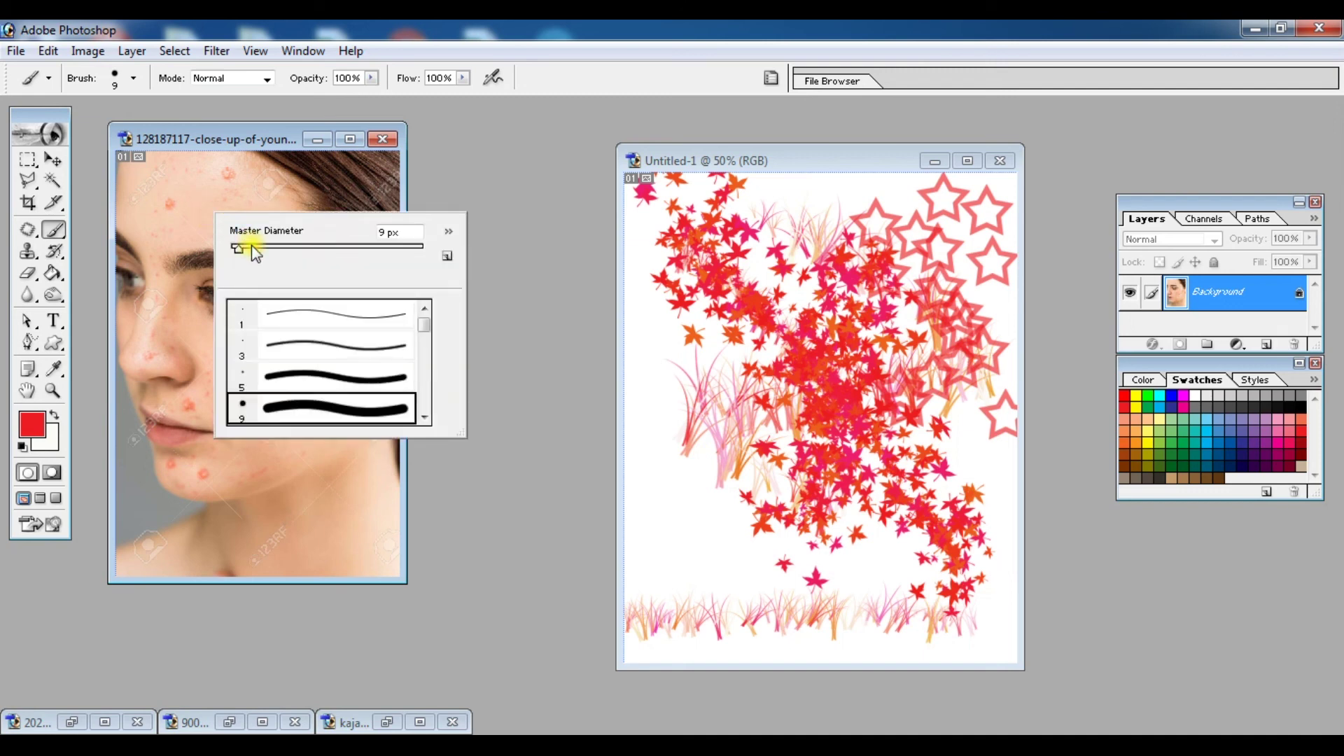
drag(238, 248, 251, 247)
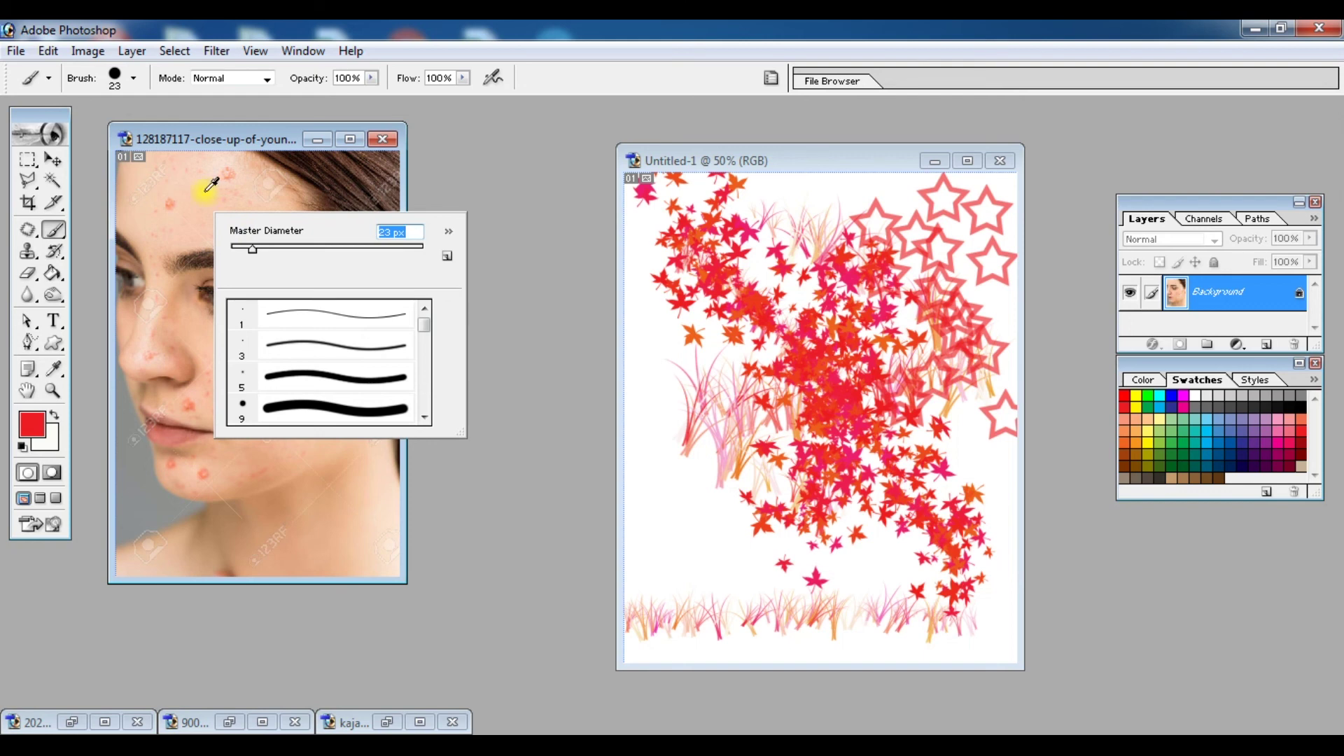
alt+click(206, 191)
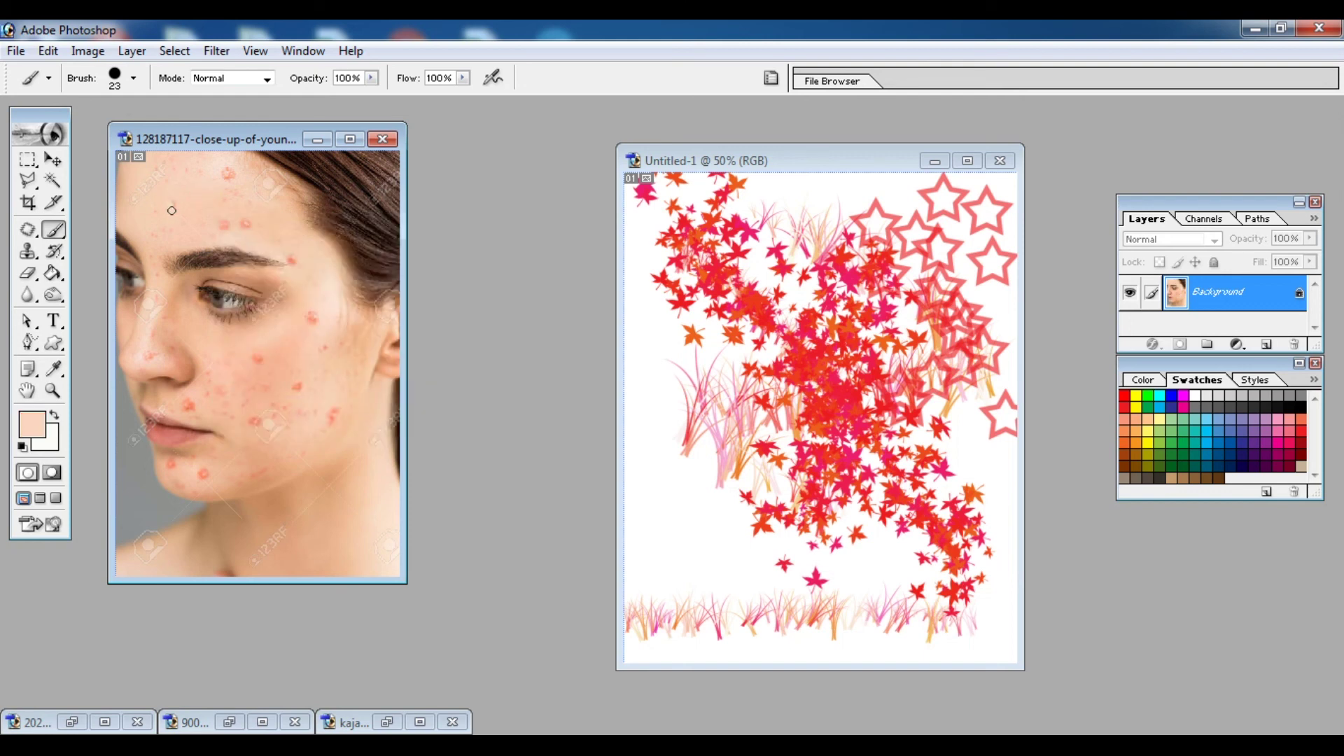
Dab skin tone on the forehead, enlarge the brush to 45 px, and cover the forehead acne.
click(175, 195)
right_click(229, 171)
drag(291, 204, 302, 204)
key(Return)
mouse_move(246, 225)
mouse_down()
mouse_move(218, 216)
mouse_move(261, 225)
mouse_up()
Cover the red spots at the eyebrow, cheeks and chin with skin-tone dabs.
click(291, 259)
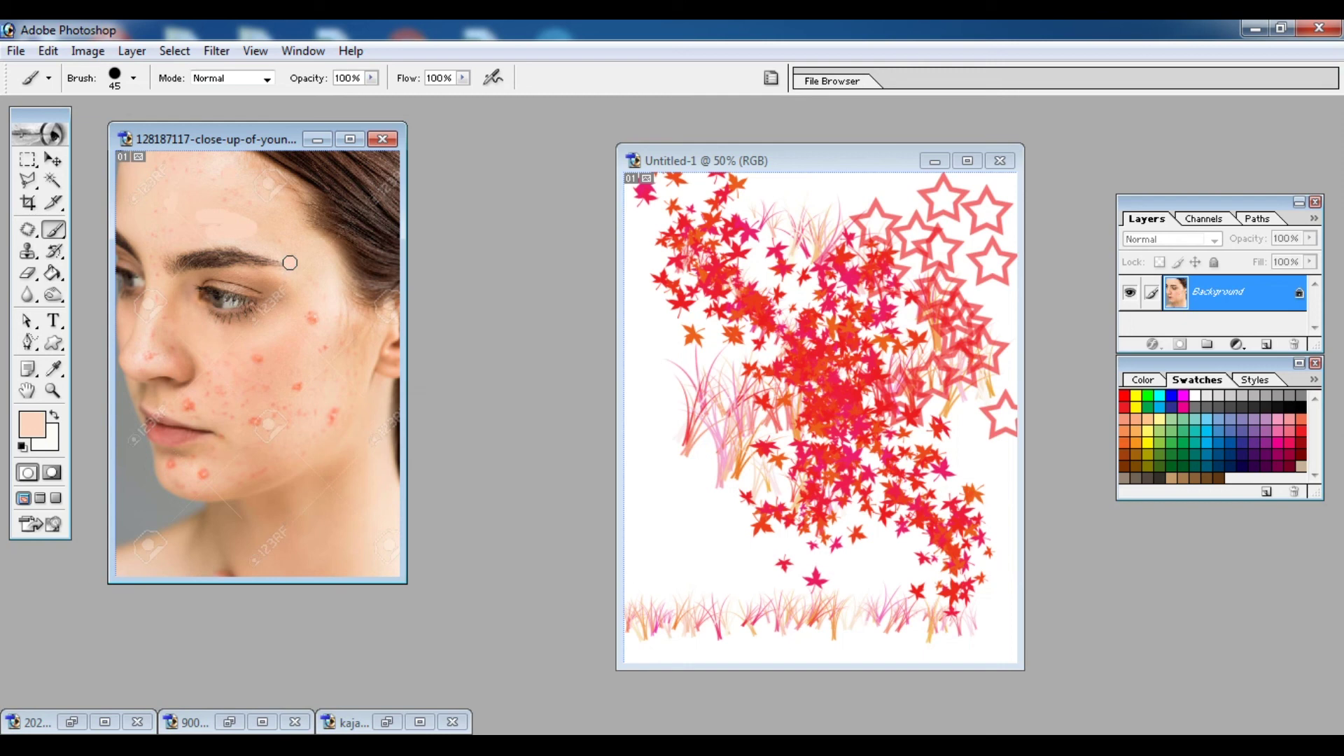
click(312, 318)
click(260, 360)
click(300, 389)
click(253, 418)
click(189, 406)
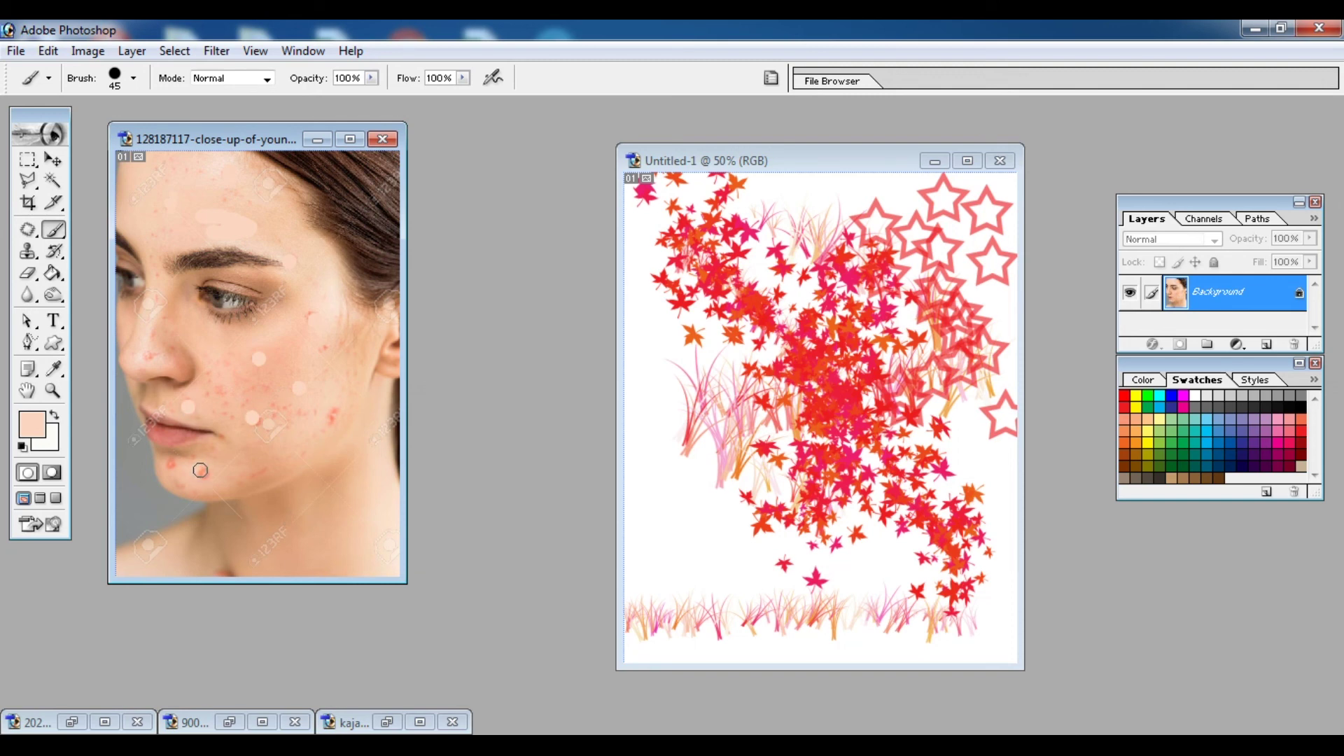
click(202, 473)
click(165, 466)
click(373, 79)
click(373, 79)
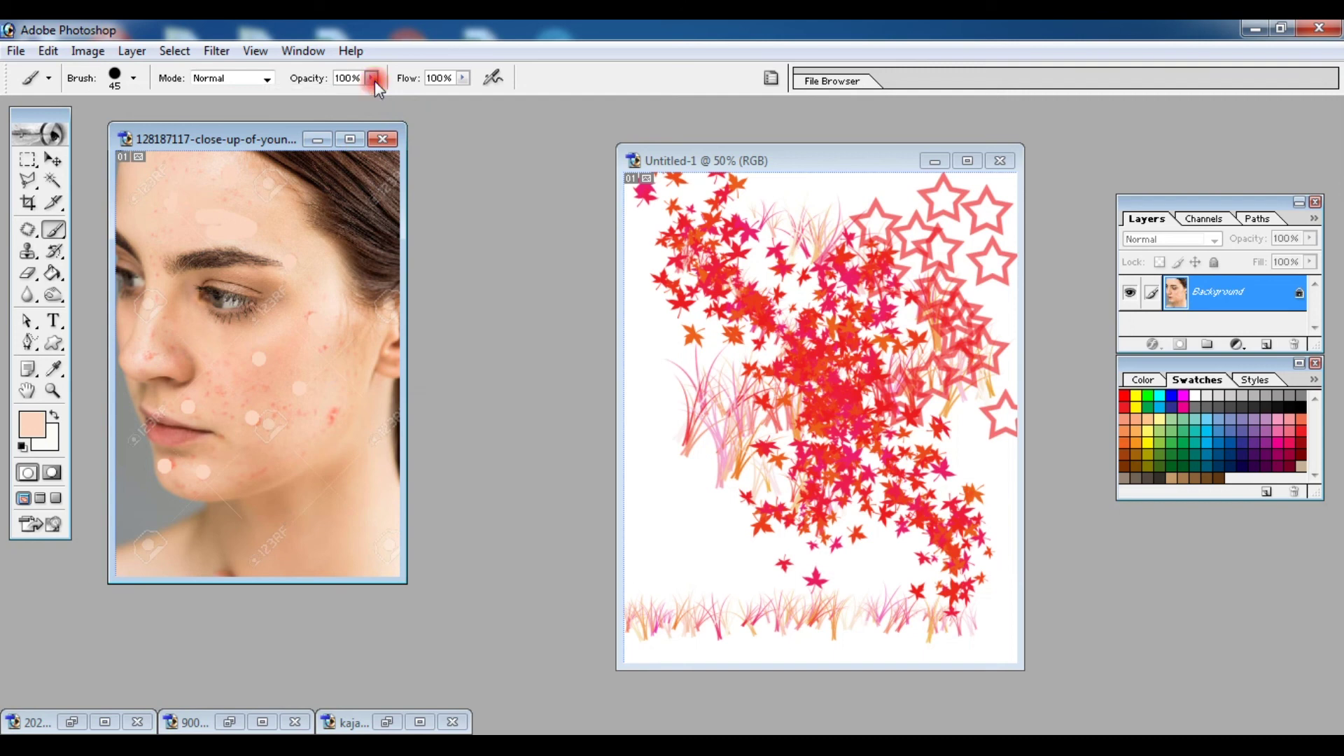